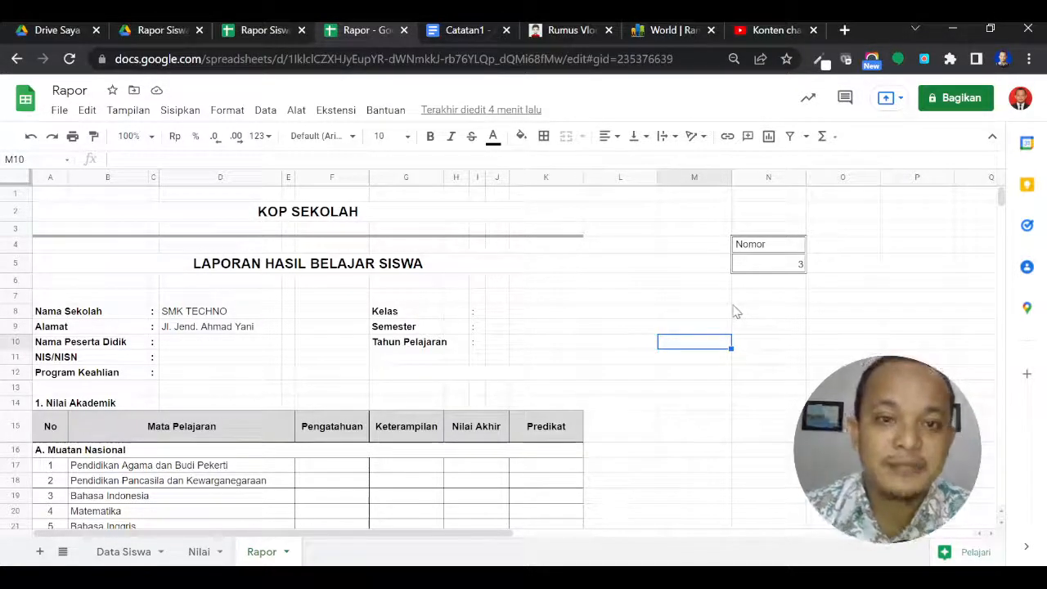
Step: Switch to the article on VLOOKUP in Google Sheets and highlight the description of what the function does
{"action": "left_click", "coordinate": [580, 27]}
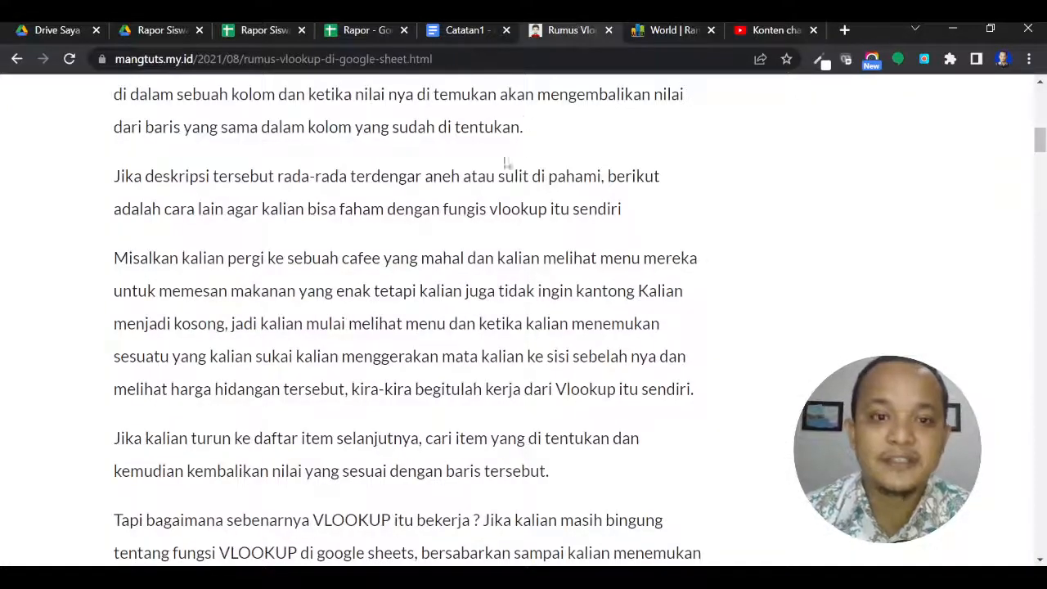
{"action": "scroll", "coordinate": [500, 204], "scroll_direction": "up", "scroll_amount": 1}
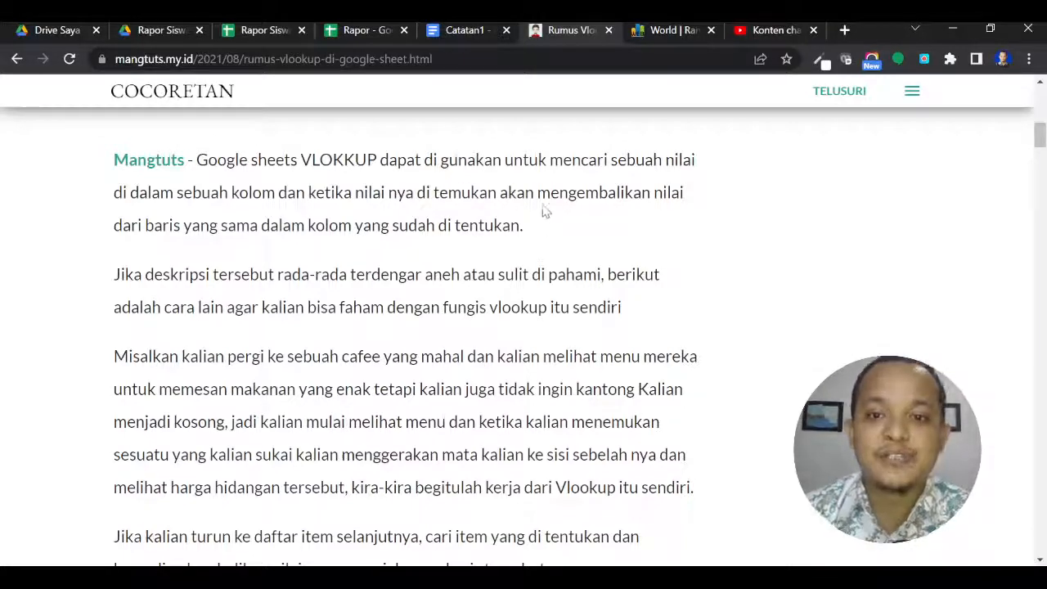
{"action": "left_click_drag", "start_coordinate": [507, 159], "coordinate": [529, 225]}
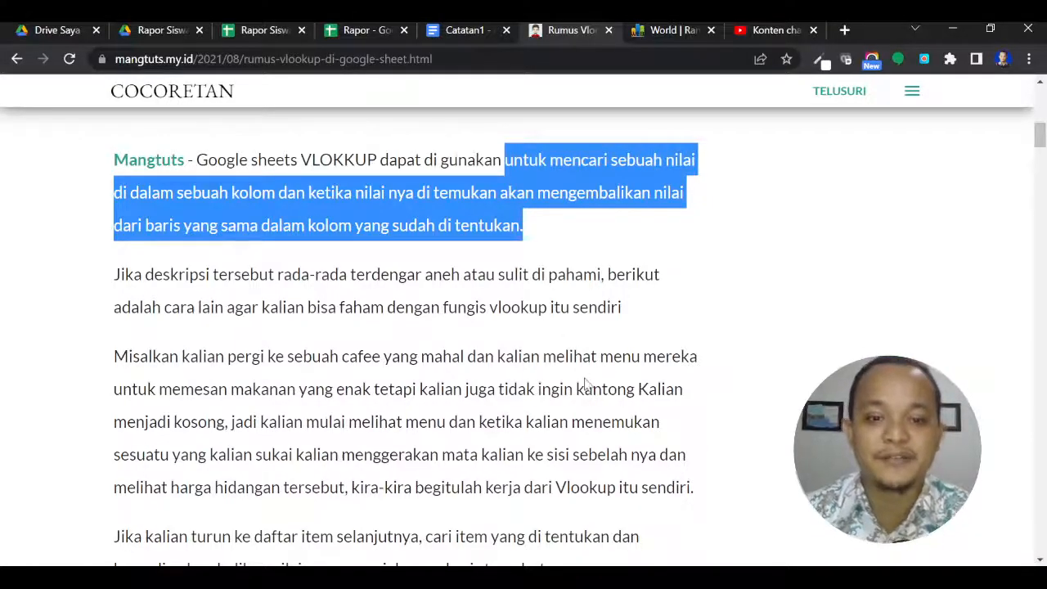
Step: Examine the article's VLOOKUP syntax and the student score example using =VLOOKUP(F2,B3:C12,2,FALSE)
{"action": "scroll", "coordinate": [585, 385], "scroll_direction": "down", "scroll_amount": 20}
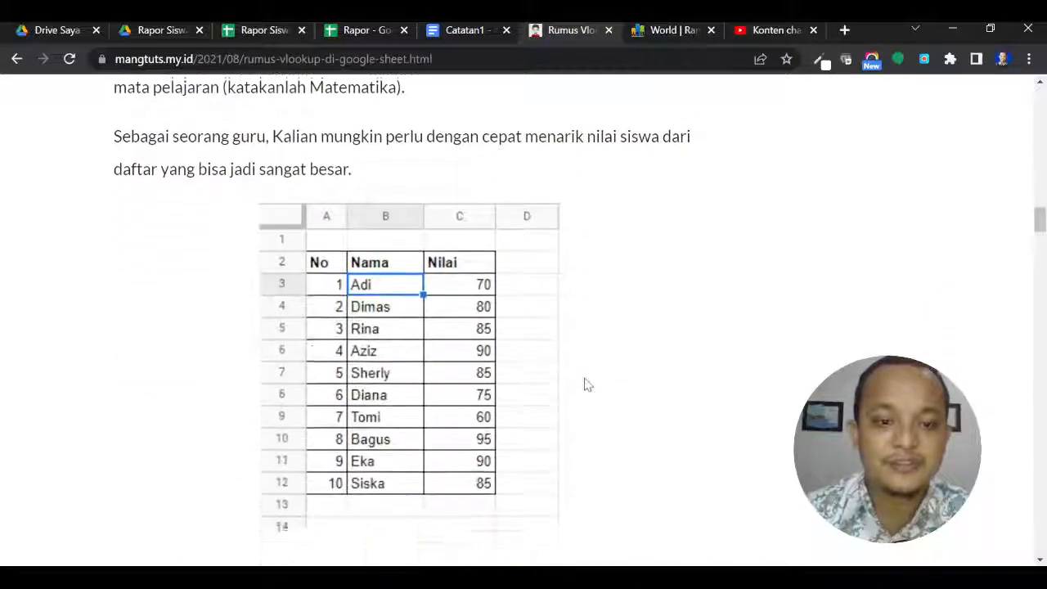
{"action": "scroll", "coordinate": [586, 384], "scroll_direction": "down", "scroll_amount": 1}
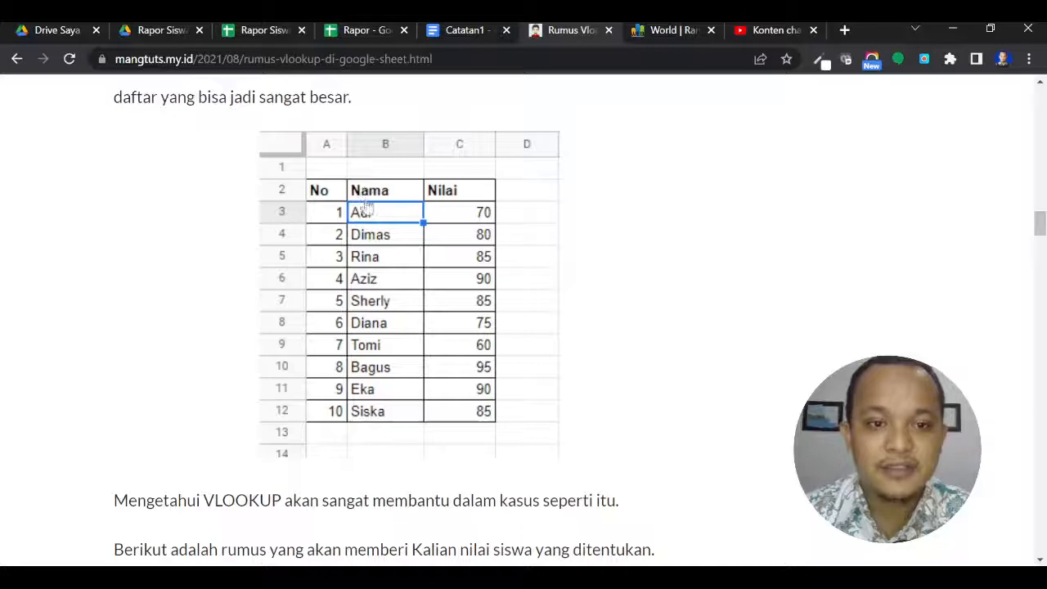
{"action": "scroll", "coordinate": [413, 276], "scroll_direction": "down", "scroll_amount": 3}
{"action": "scroll", "coordinate": [416, 278], "scroll_direction": "down", "scroll_amount": 3}
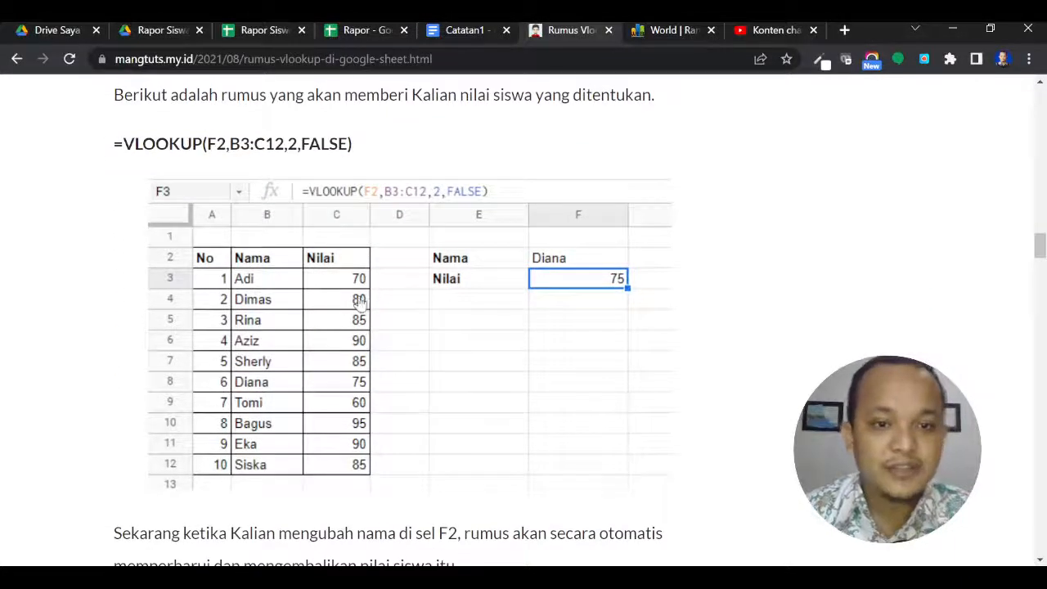
{"action": "scroll", "coordinate": [372, 199], "scroll_direction": "up", "scroll_amount": 3}
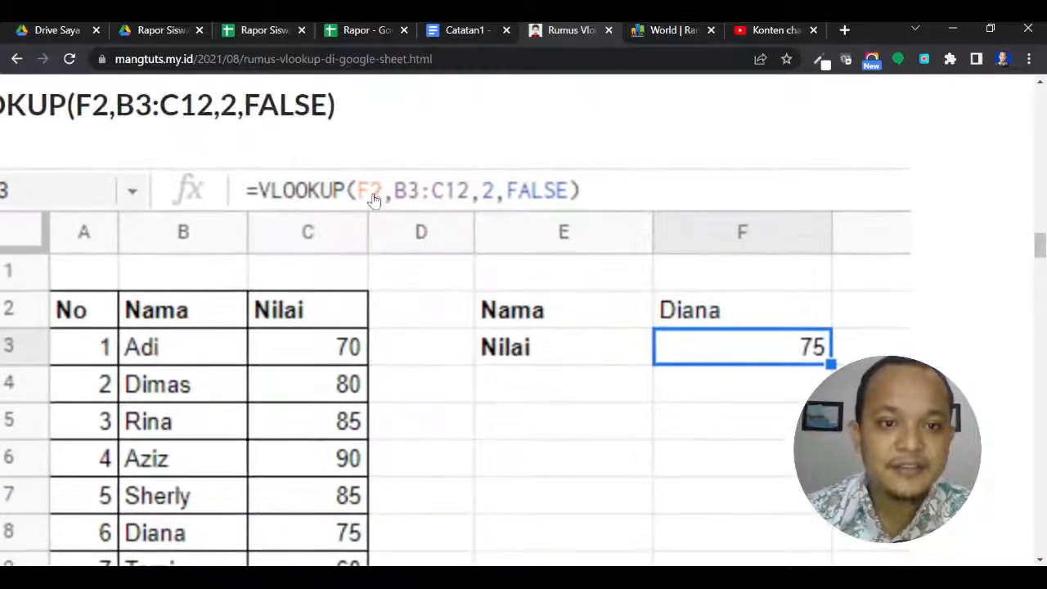
{"action": "scroll", "coordinate": [372, 198], "scroll_direction": "down", "scroll_amount": 2}
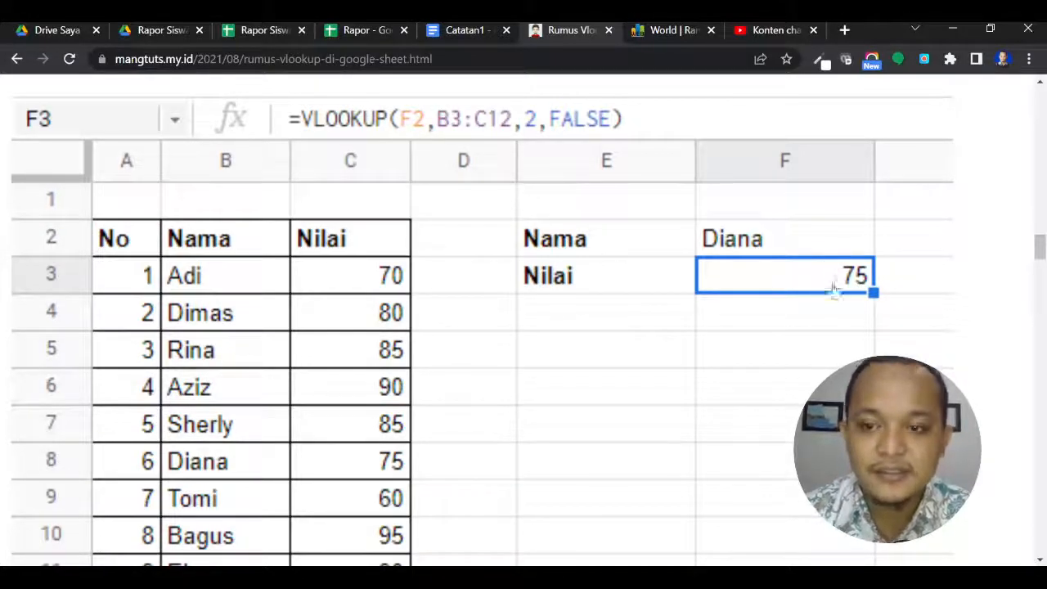
{"action": "scroll", "coordinate": [689, 316], "scroll_direction": "up", "scroll_amount": 4}
{"action": "scroll", "coordinate": [690, 315], "scroll_direction": "down", "scroll_amount": 3}
{"action": "scroll", "coordinate": [690, 316], "scroll_direction": "up", "scroll_amount": 3}
{"action": "scroll", "coordinate": [690, 315], "scroll_direction": "up", "scroll_amount": 14}
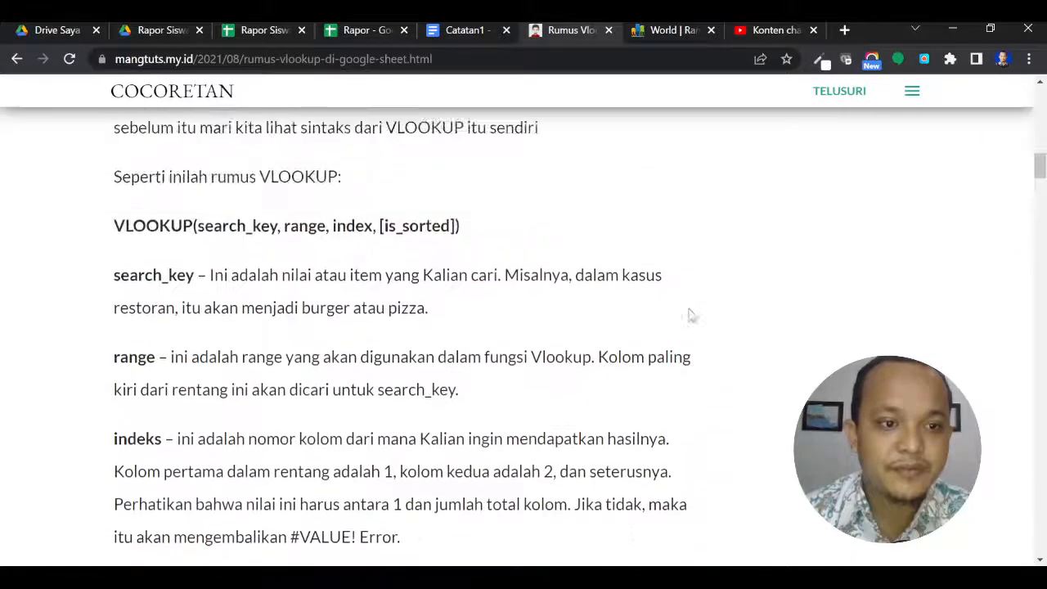
{"action": "scroll", "coordinate": [690, 316], "scroll_direction": "down", "scroll_amount": 1}
{"action": "scroll", "coordinate": [690, 315], "scroll_direction": "down", "scroll_amount": 12}
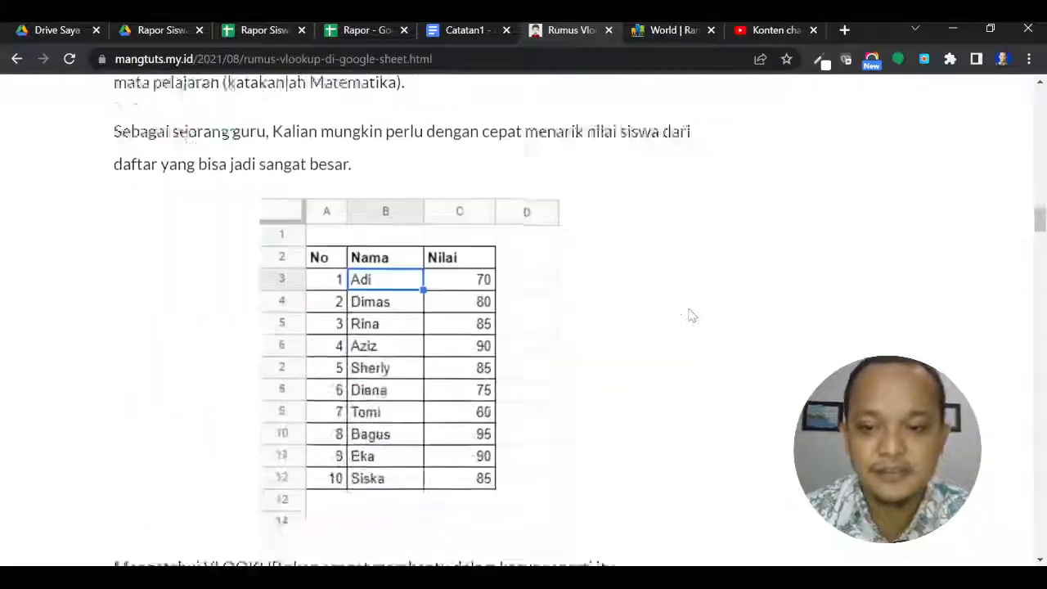
{"action": "scroll", "coordinate": [689, 316], "scroll_direction": "down", "scroll_amount": 1}
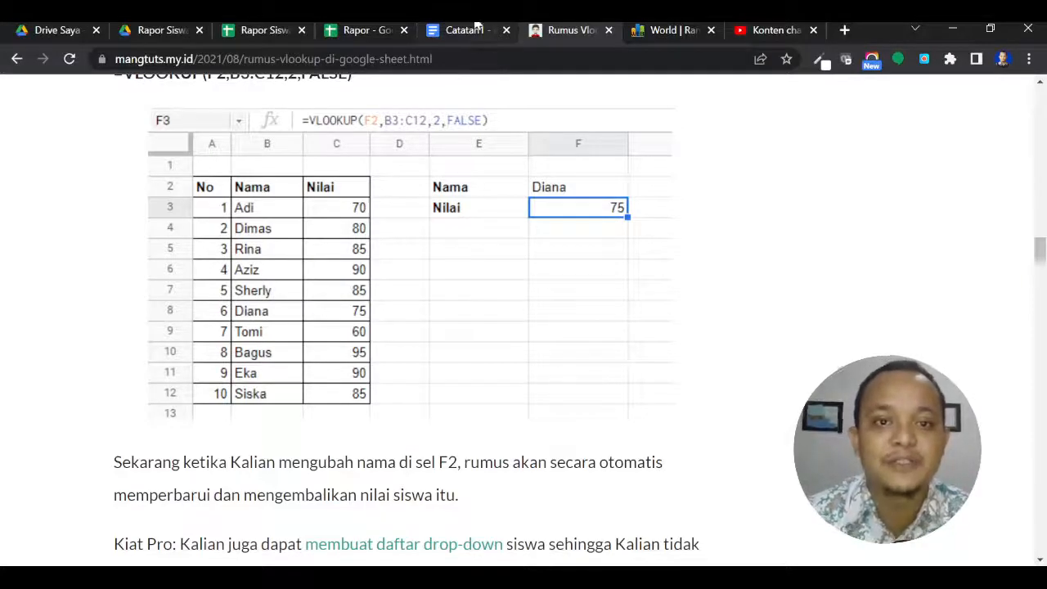
Step: Return to the Rapor spreadsheet and bring the student details at the start of the report into view
{"action": "left_click", "coordinate": [384, 30]}
{"action": "scroll", "coordinate": [708, 374], "scroll_direction": "down", "scroll_amount": 1}
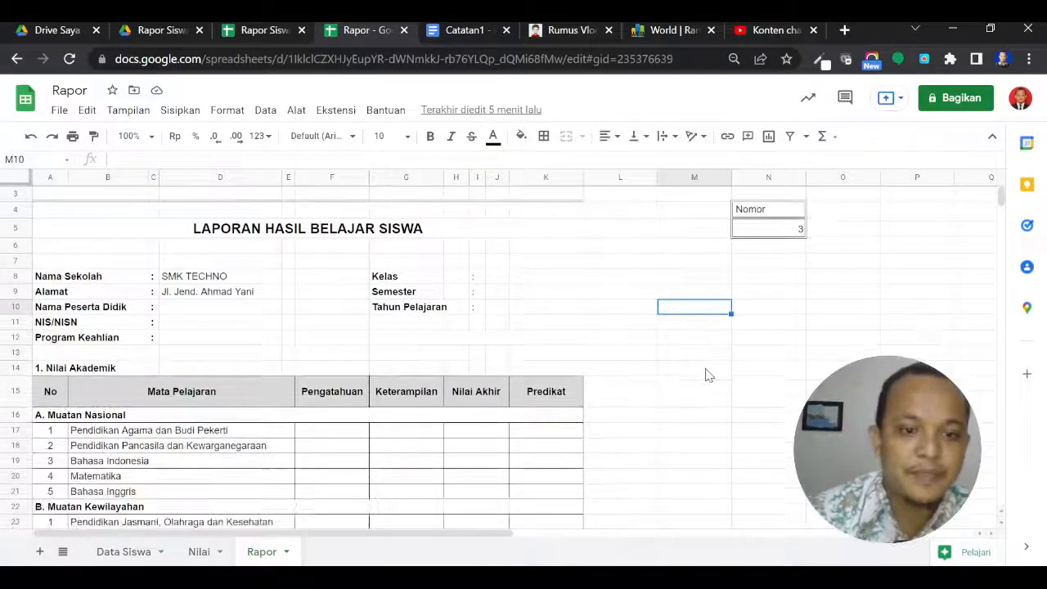
{"action": "scroll", "coordinate": [326, 278], "scroll_direction": "up", "scroll_amount": 1}
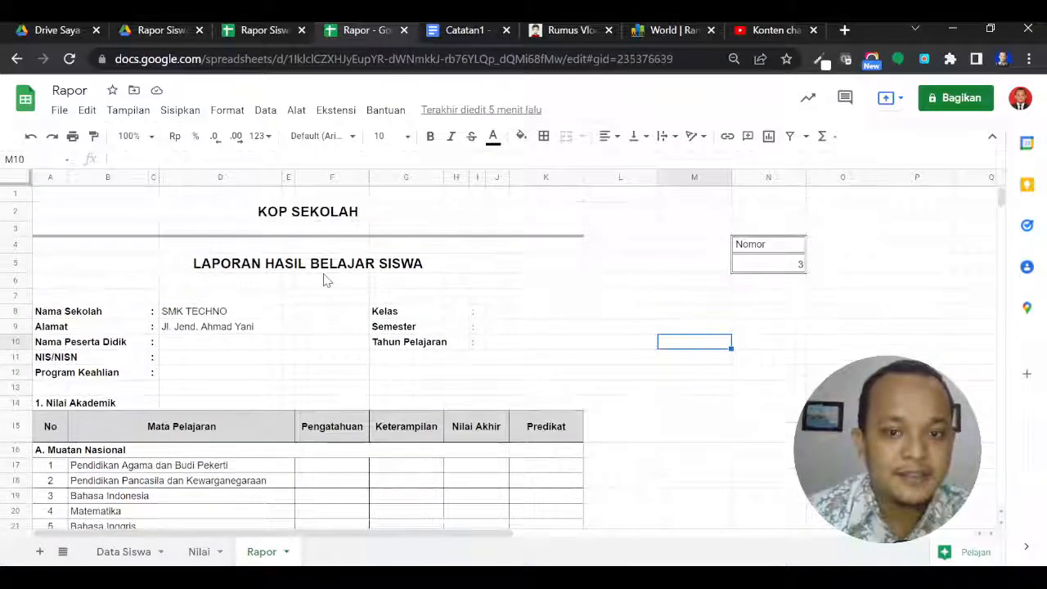
{"action": "left_click", "coordinate": [227, 346]}
{"action": "type", "text": "="}
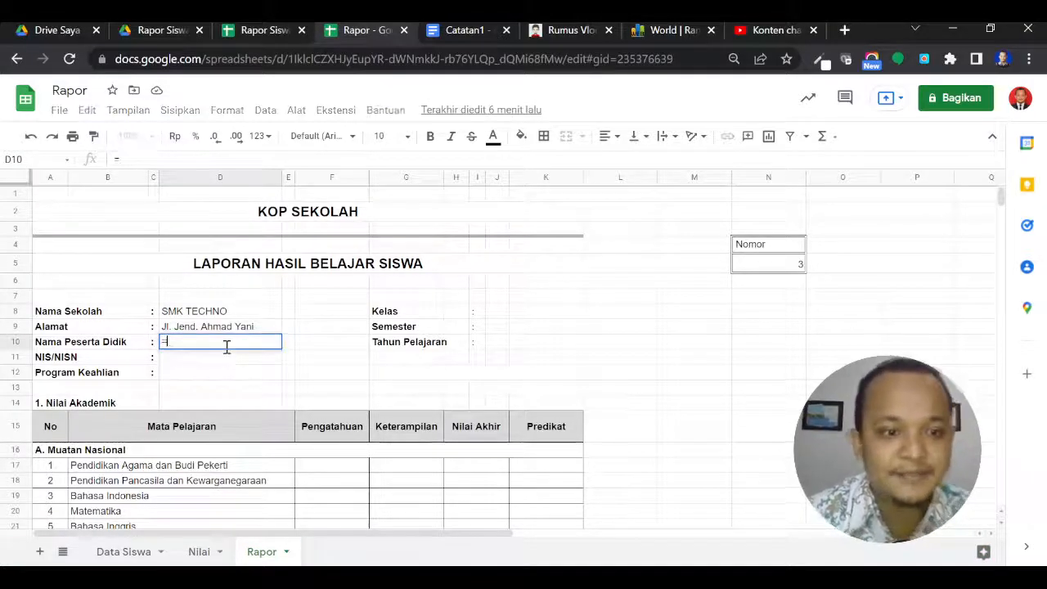
{"action": "key", "text": "BackSpace"}
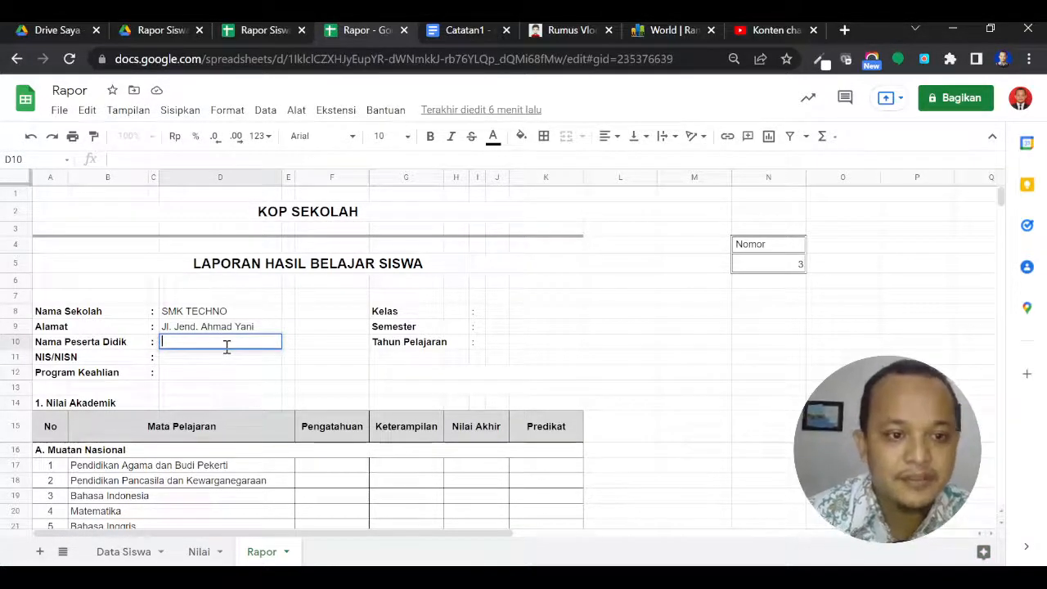
{"action": "left_click", "coordinate": [916, 403]}
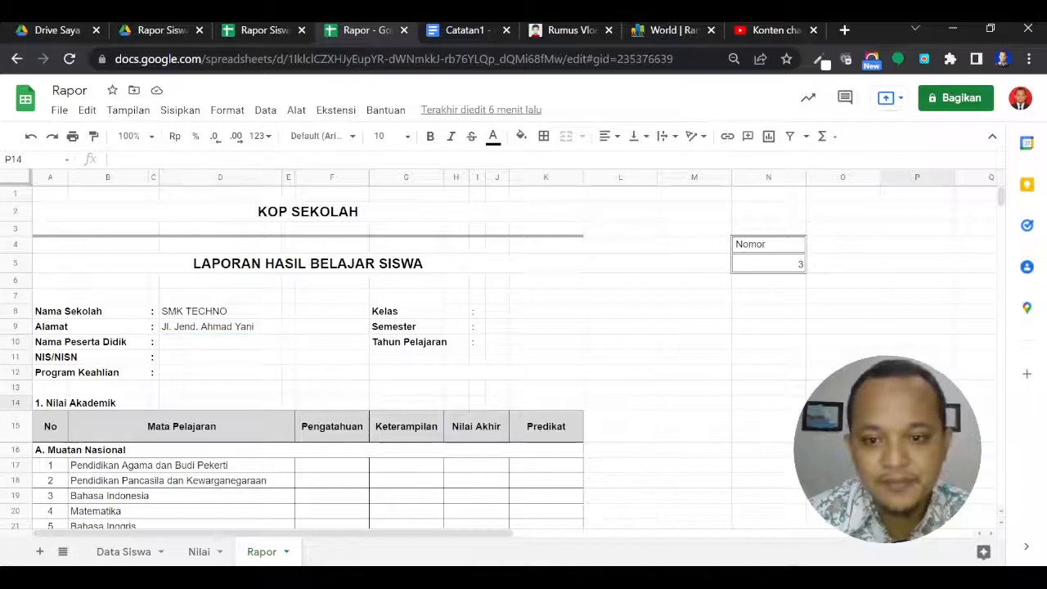
Step: Set the student number in cell N5, under the Nomor heading, to 1
{"action": "left_click", "coordinate": [793, 265]}
{"action": "type", "text": "1"}
{"action": "key", "text": "Return"}
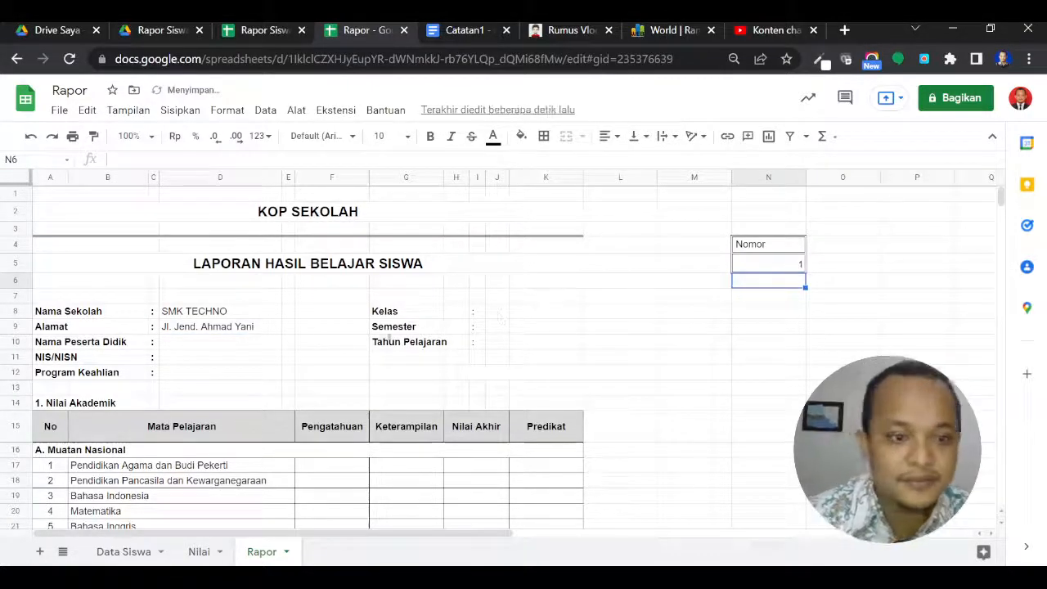
Step: Begin a VLOOKUP formula in cell D10 beside Nama Peserta Didik, with the named range nomor as the search key
{"action": "left_click", "coordinate": [261, 345]}
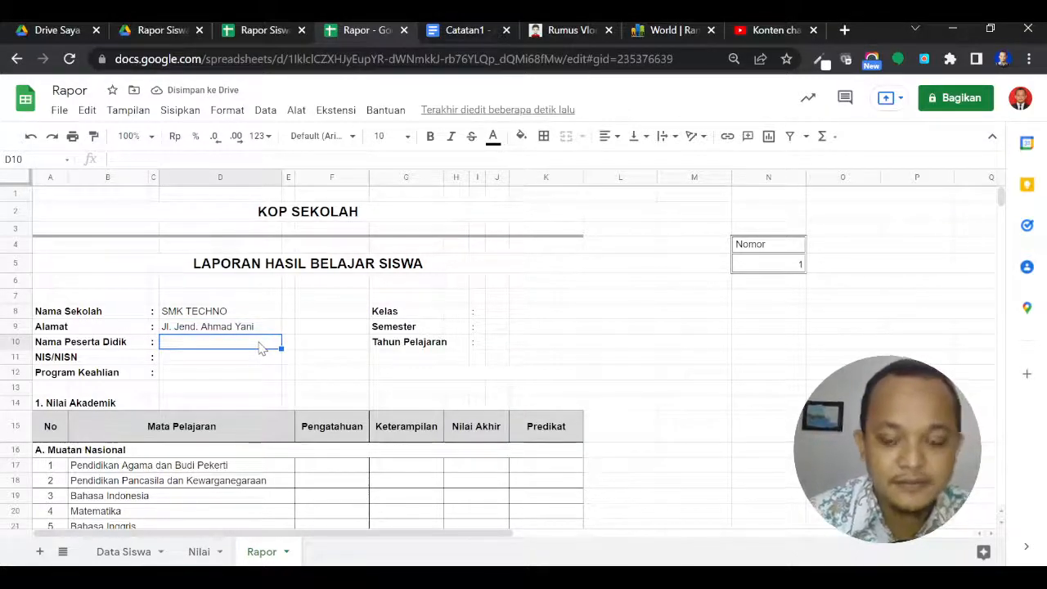
{"action": "key", "text": "ctrl+plus"}
{"action": "key", "text": "ctrl+plus"}
{"action": "key", "text": "ctrl+plus"}
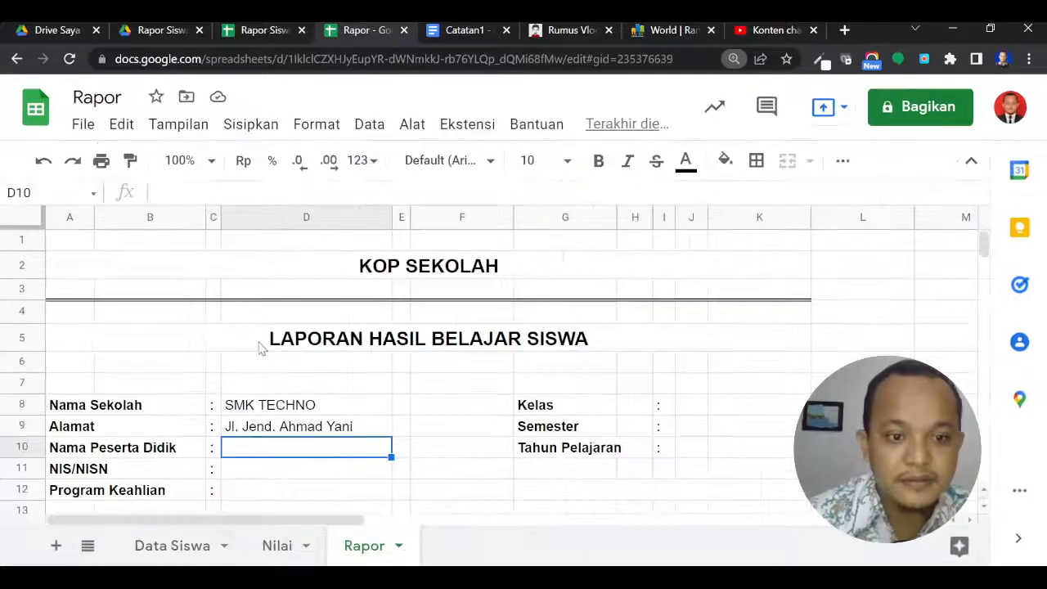
{"action": "scroll", "coordinate": [260, 346], "scroll_direction": "down", "scroll_amount": 3}
{"action": "type", "text": "="}
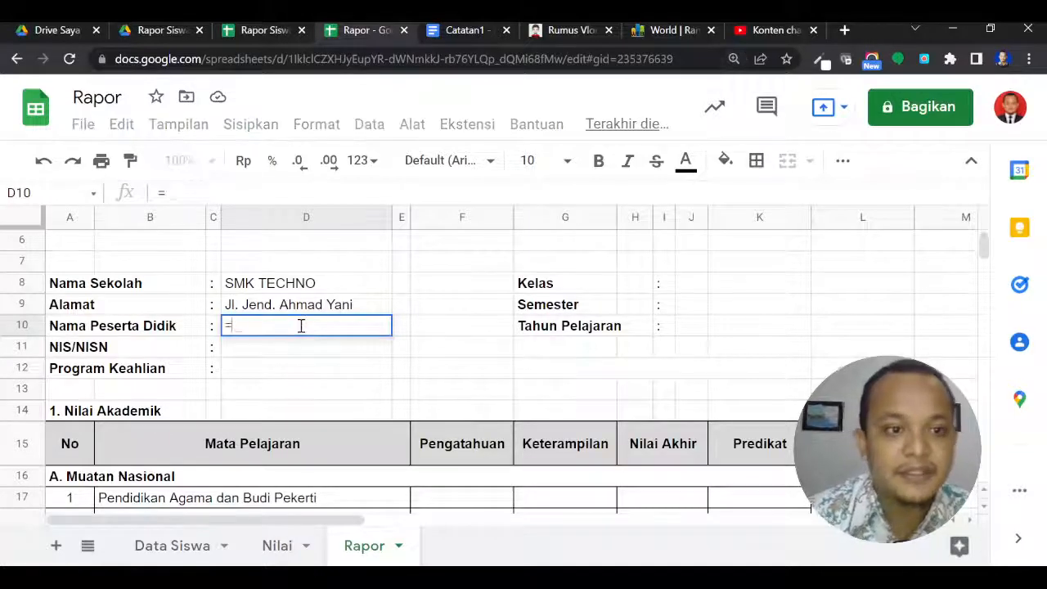
{"action": "type", "text": "vl"}
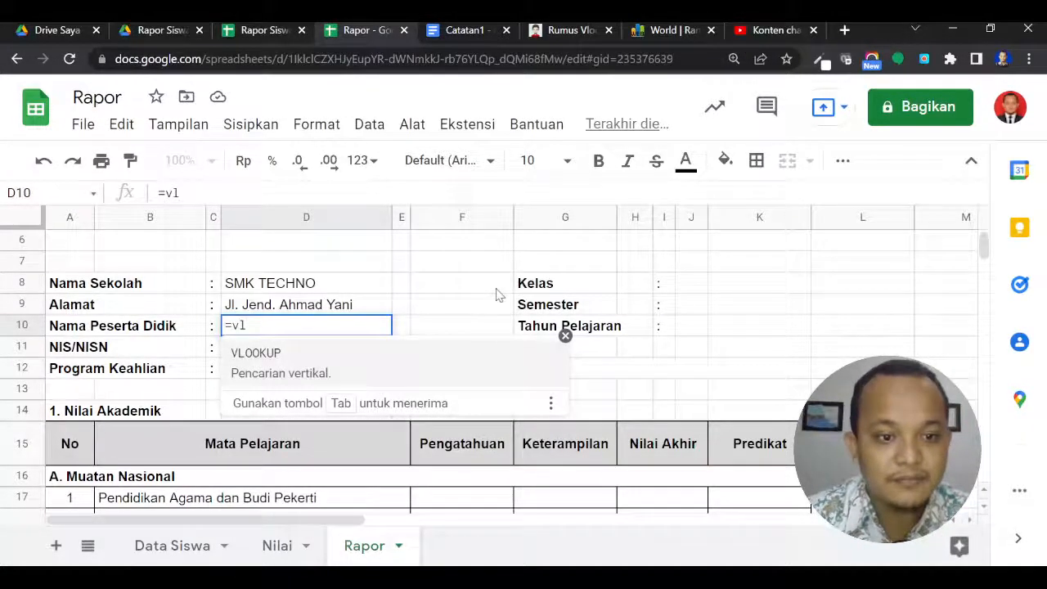
{"action": "key", "text": "Tab"}
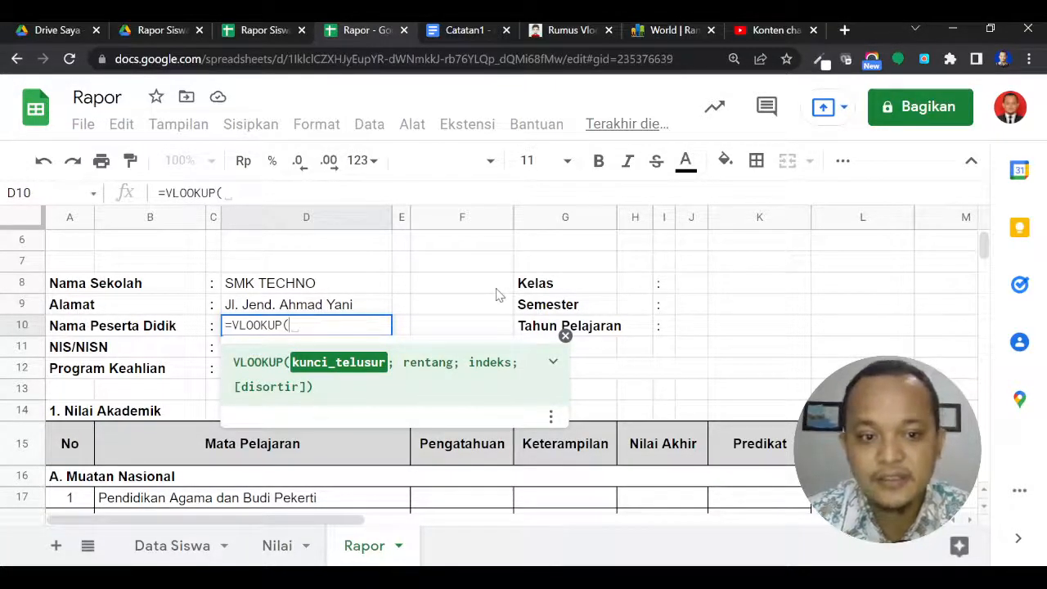
{"action": "type", "text": "nomo"}
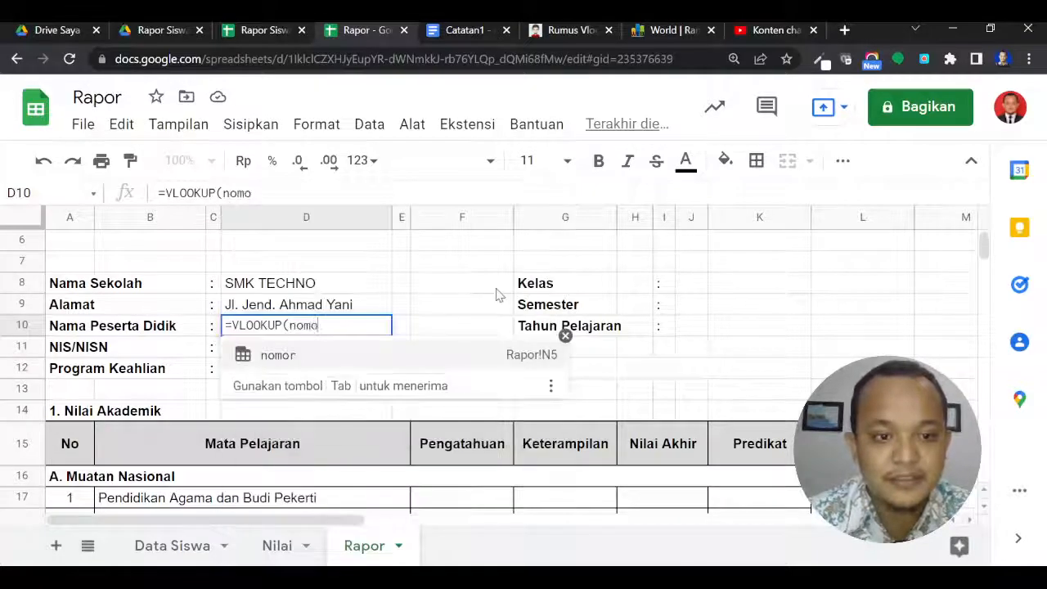
{"action": "key", "text": "Tab"}
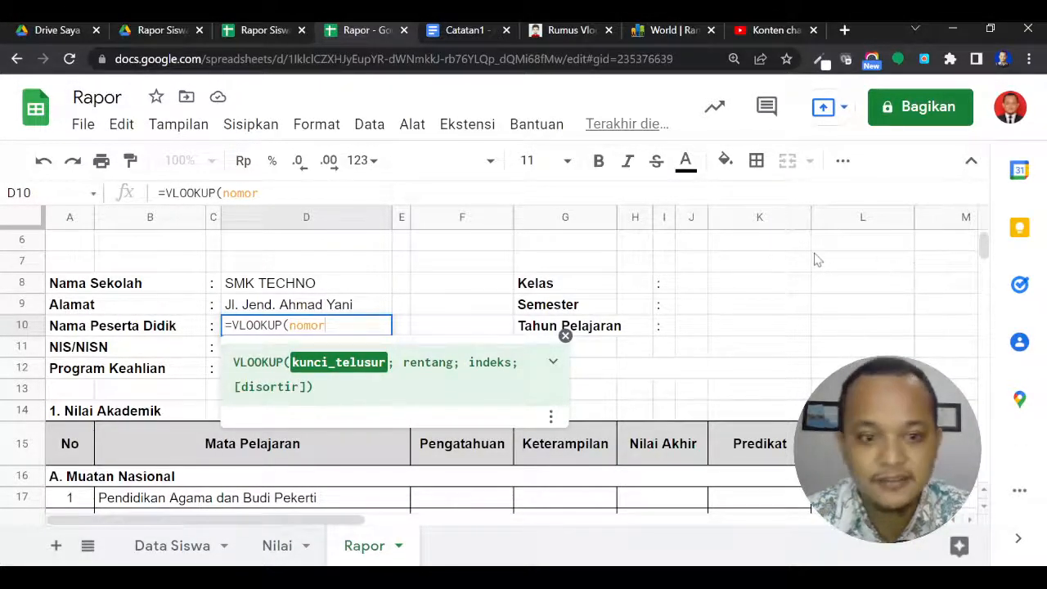
{"action": "type", "text": ";"}
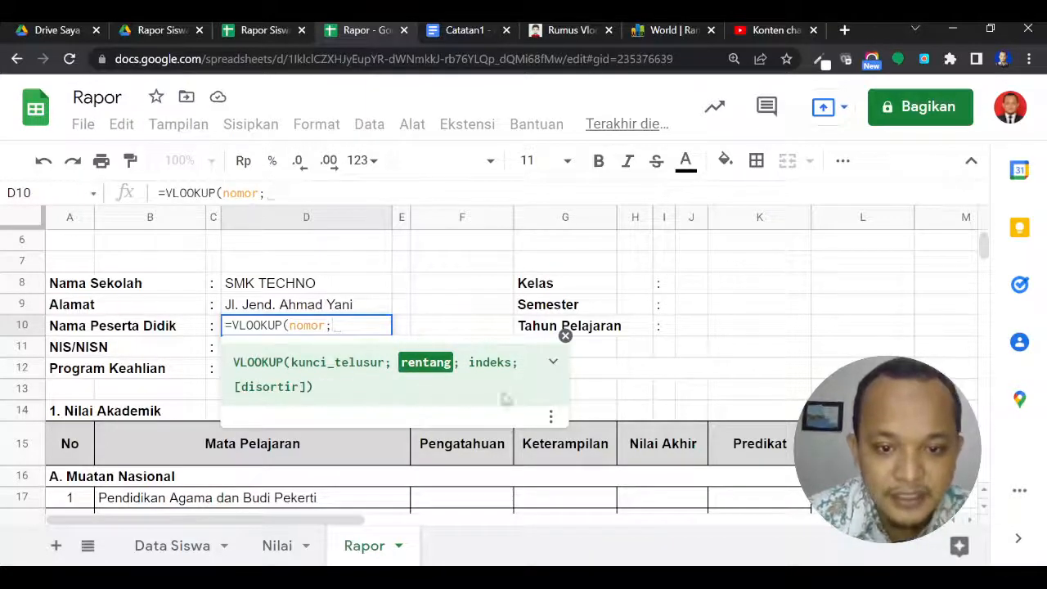
Step: Complete the D10 formula with the range datasiswa and column index 3, giving =VLOOKUP(nomor;datasiswa;3)
{"action": "left_click", "coordinate": [460, 365]}
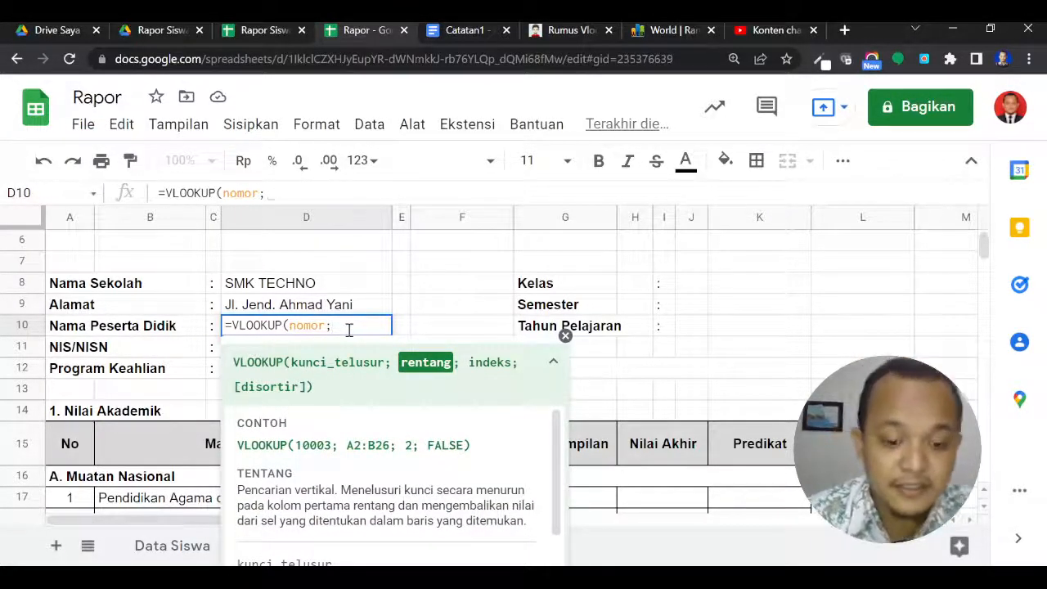
{"action": "type", "text": "data"}
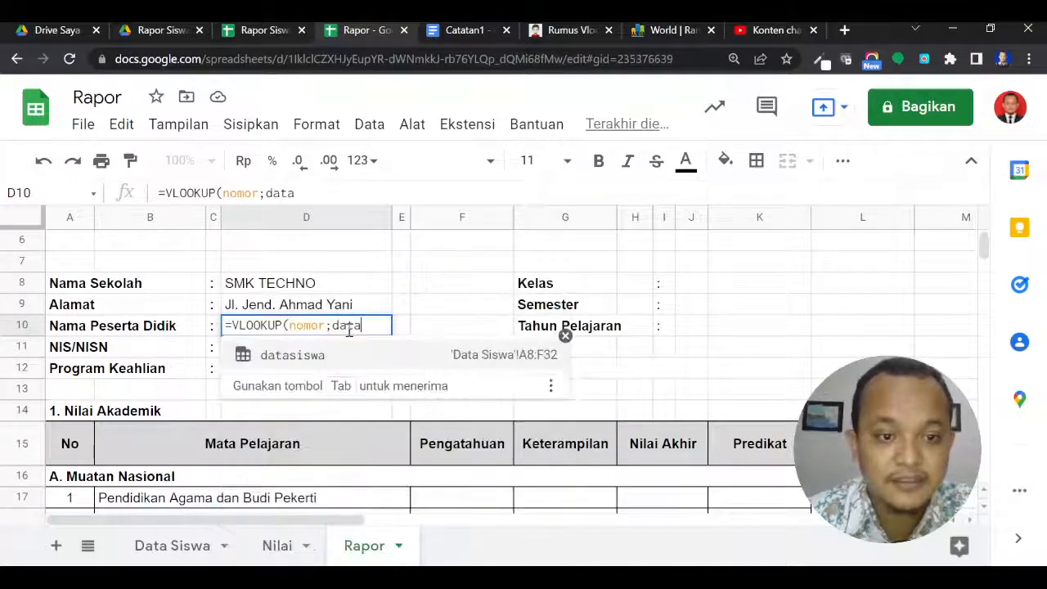
{"action": "left_click", "coordinate": [323, 354]}
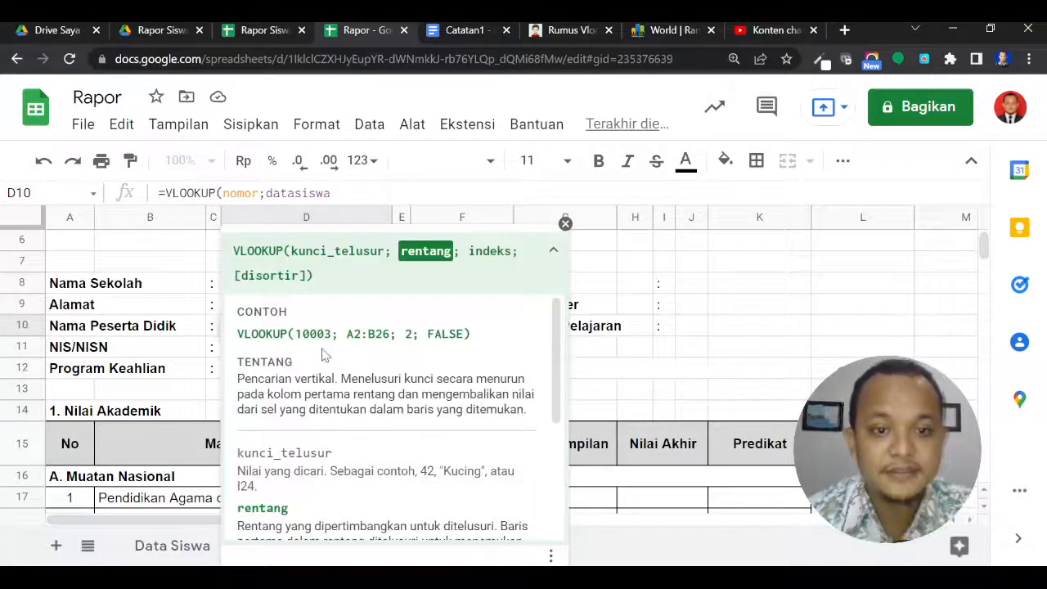
{"action": "type", "text": ";"}
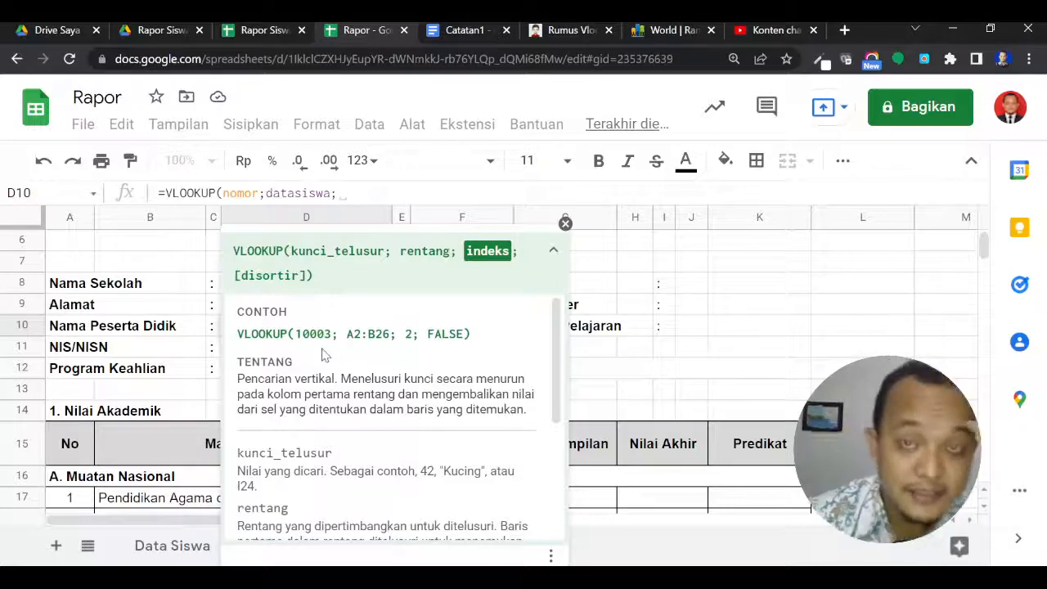
{"action": "left_click", "coordinate": [190, 549]}
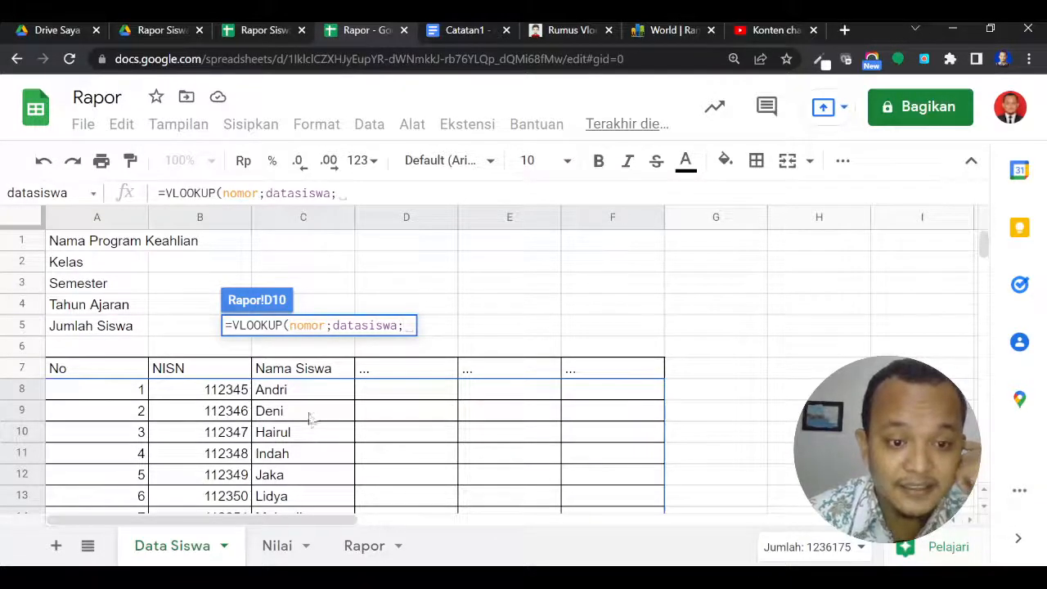
{"action": "type", "text": "3"}
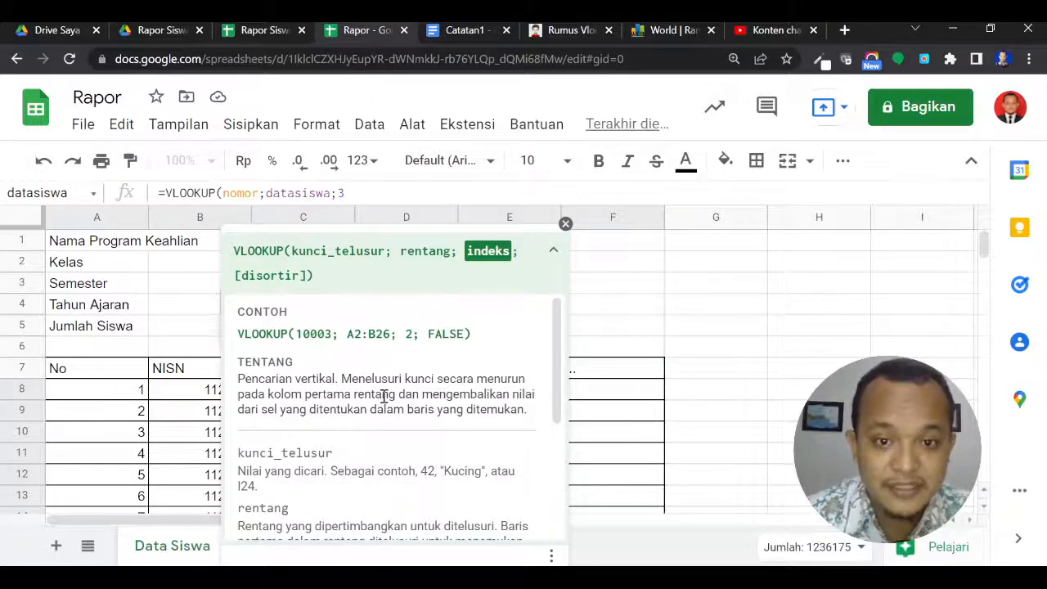
{"action": "type", "text": ")"}
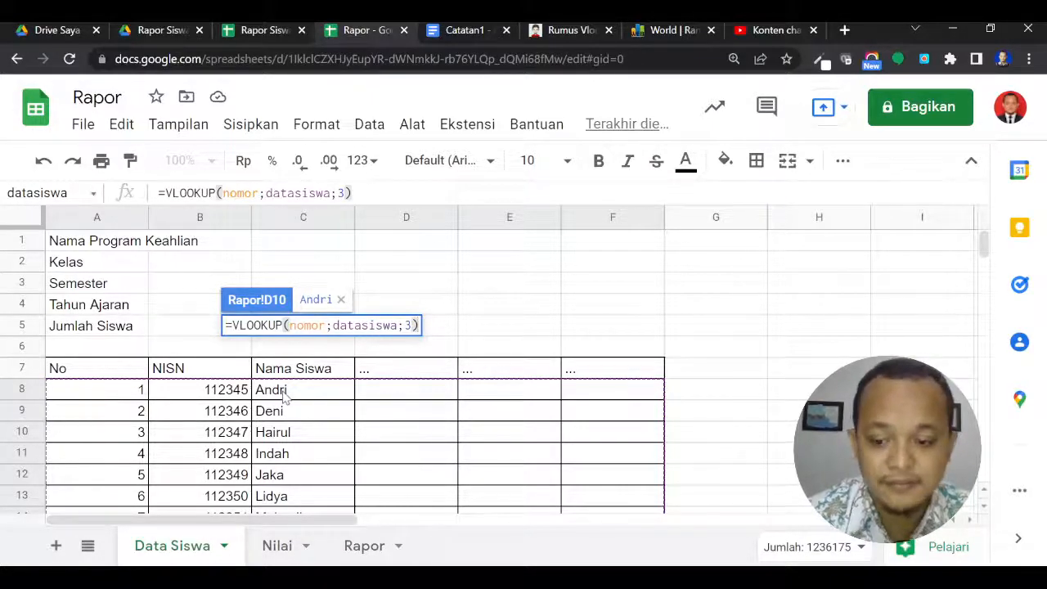
{"action": "key", "text": "Return"}
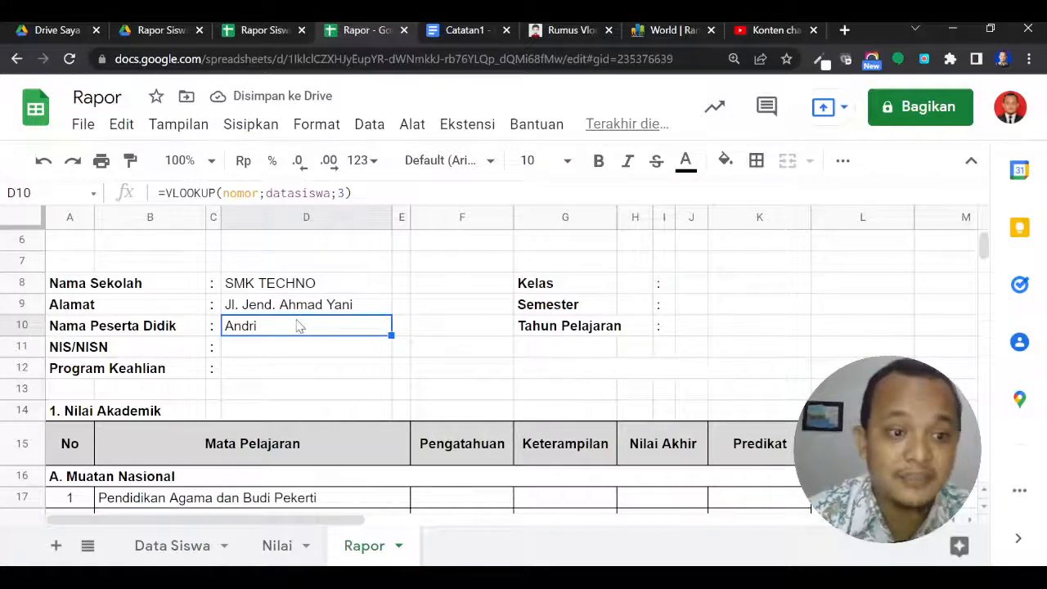
Step: Check the order of the No, NISN and Nama Siswa columns in the first student row of the Data Siswa sheet
{"action": "left_click", "coordinate": [277, 539]}
{"action": "left_click", "coordinate": [214, 544]}
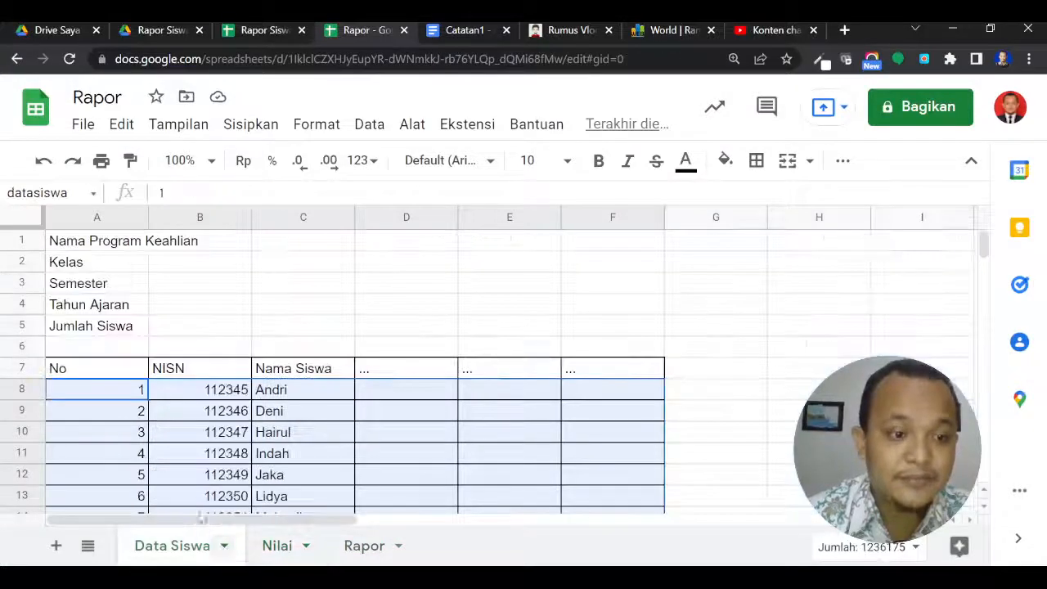
{"action": "left_click", "coordinate": [194, 396]}
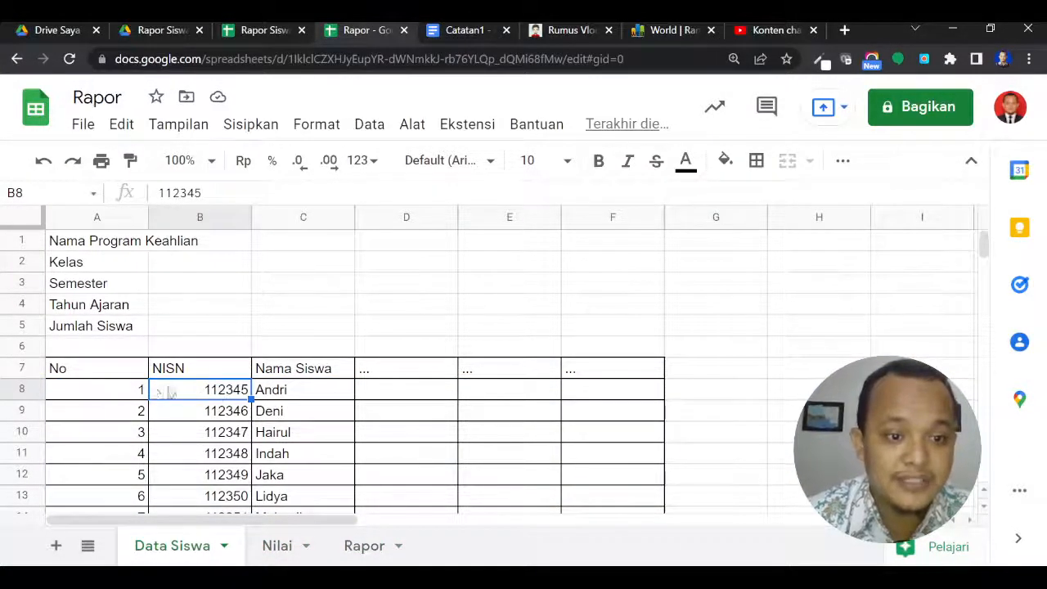
{"action": "left_click", "coordinate": [91, 394]}
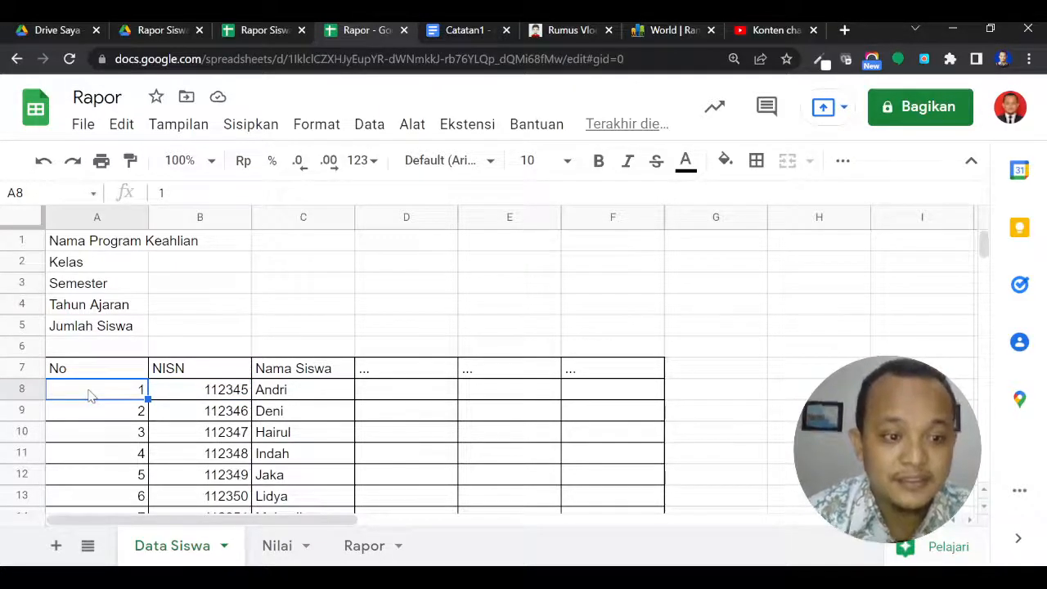
{"action": "key", "text": "Right"}
{"action": "key", "text": "Right"}
{"action": "key", "text": "Left"}
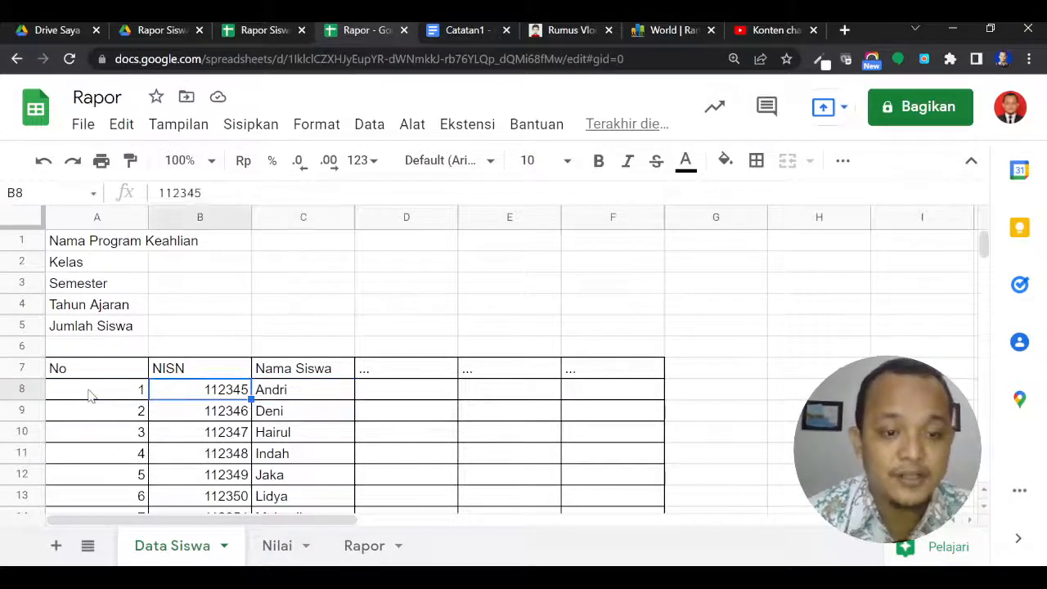
Step: Look at the Nilai sheet, return to the Rapor sheet and check the student number cell N5 under Nomor
{"action": "left_click", "coordinate": [265, 547]}
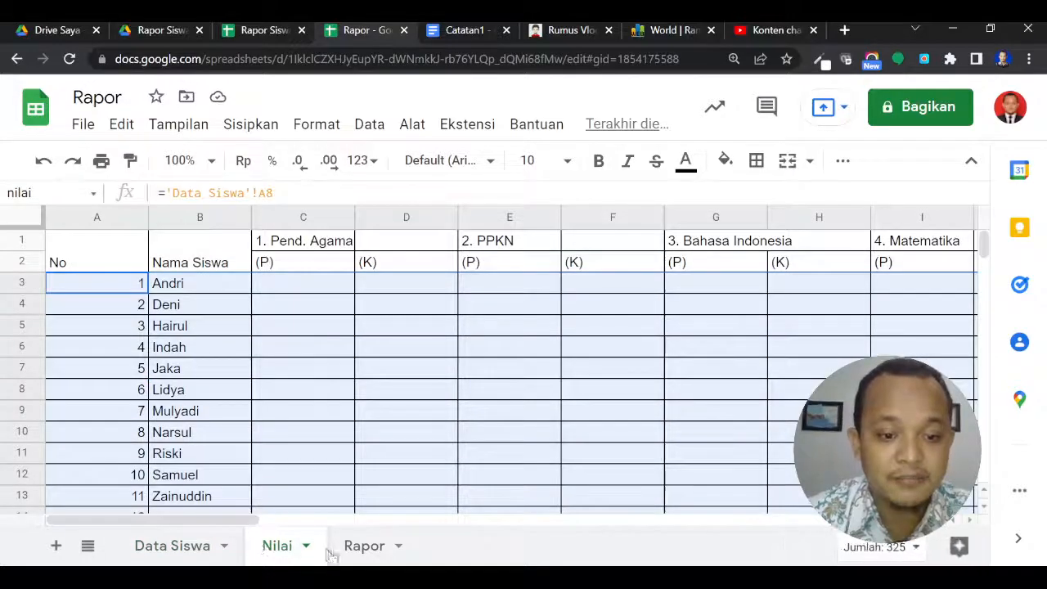
{"action": "left_click", "coordinate": [363, 547]}
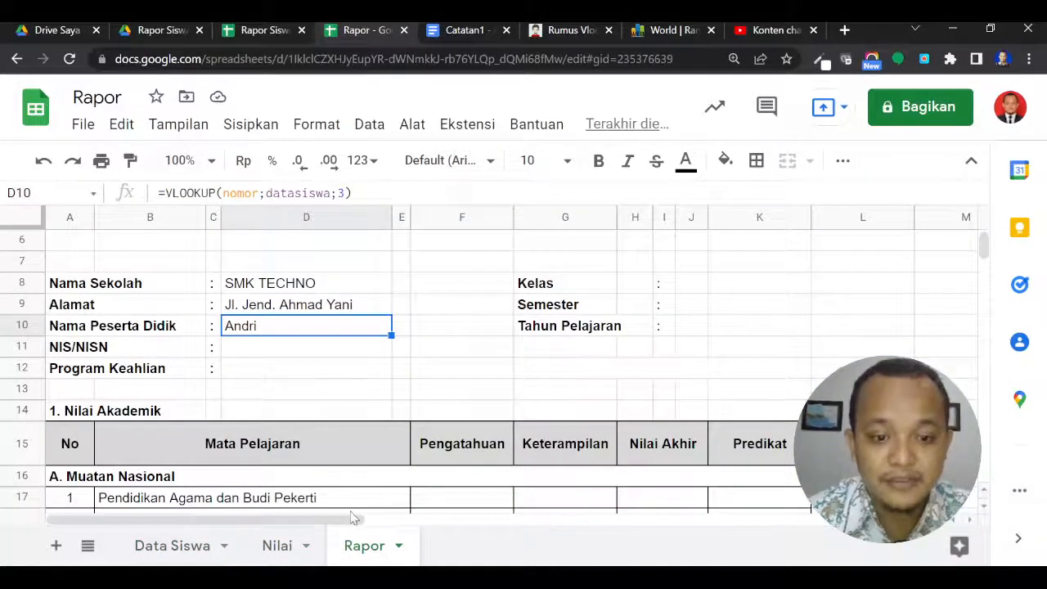
{"action": "left_click_drag", "start_coordinate": [355, 519], "coordinate": [493, 503]}
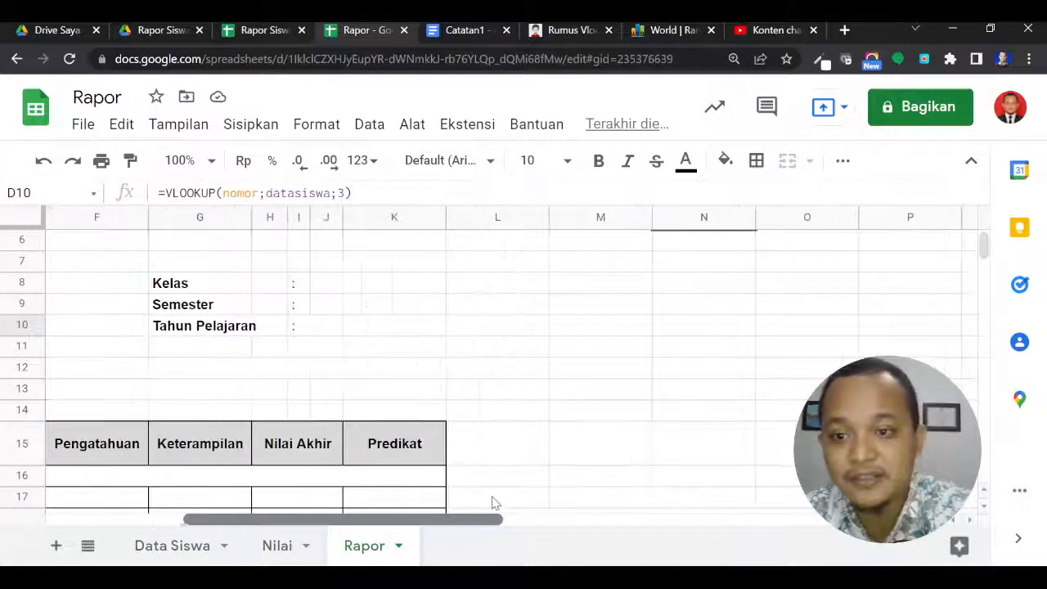
{"action": "scroll", "coordinate": [657, 328], "scroll_direction": "up", "scroll_amount": 3}
{"action": "left_click", "coordinate": [661, 332]}
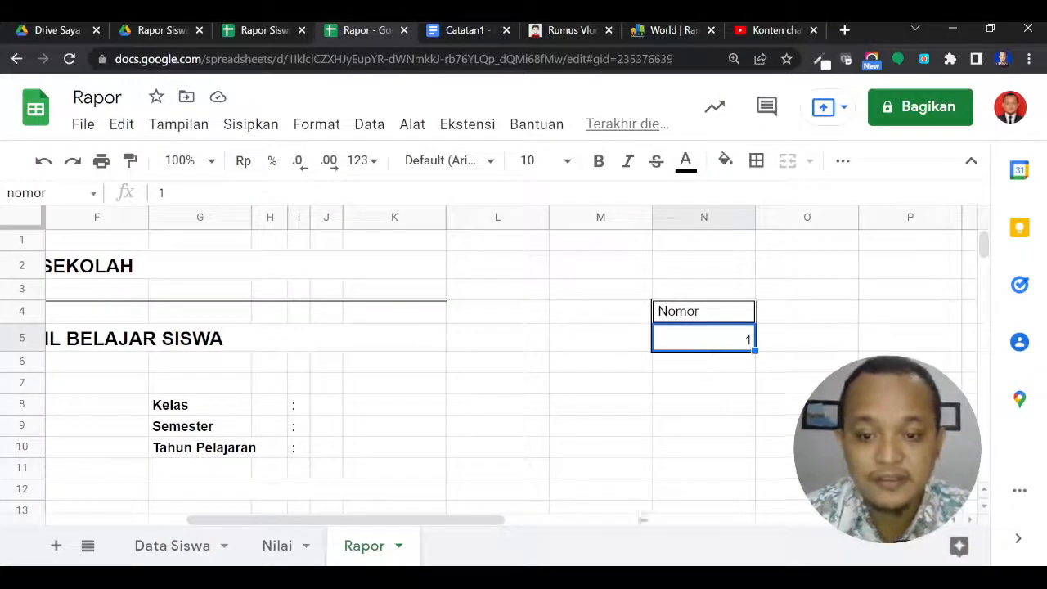
{"action": "left_click_drag", "start_coordinate": [434, 521], "coordinate": [351, 518]}
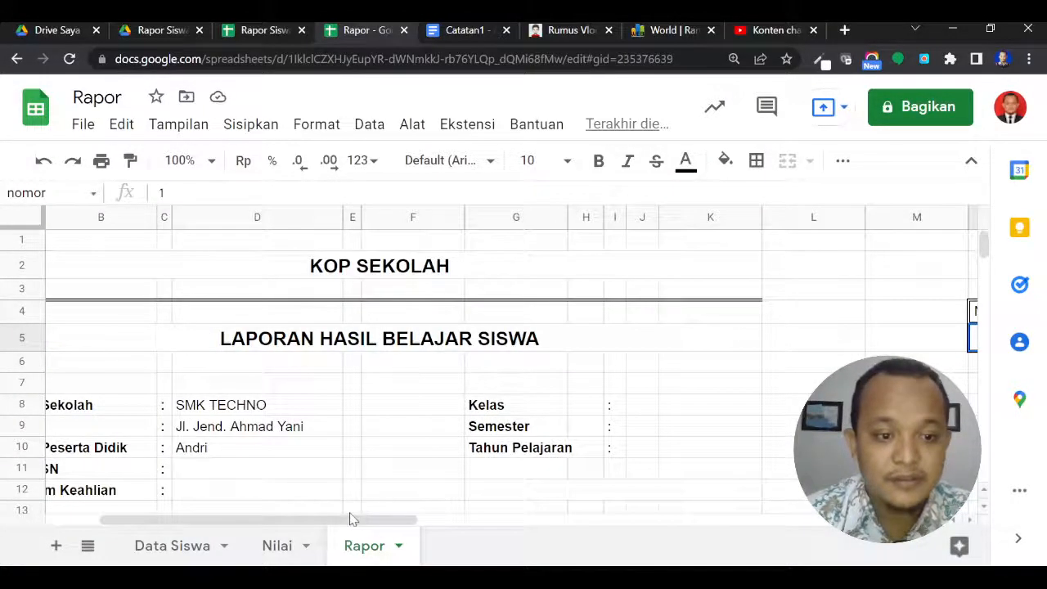
Step: Begin a VLOOKUP formula in cell D11 beside NIS/NISN, with the named range nomor as the search key
{"action": "left_click", "coordinate": [279, 465]}
{"action": "type", "text": "="}
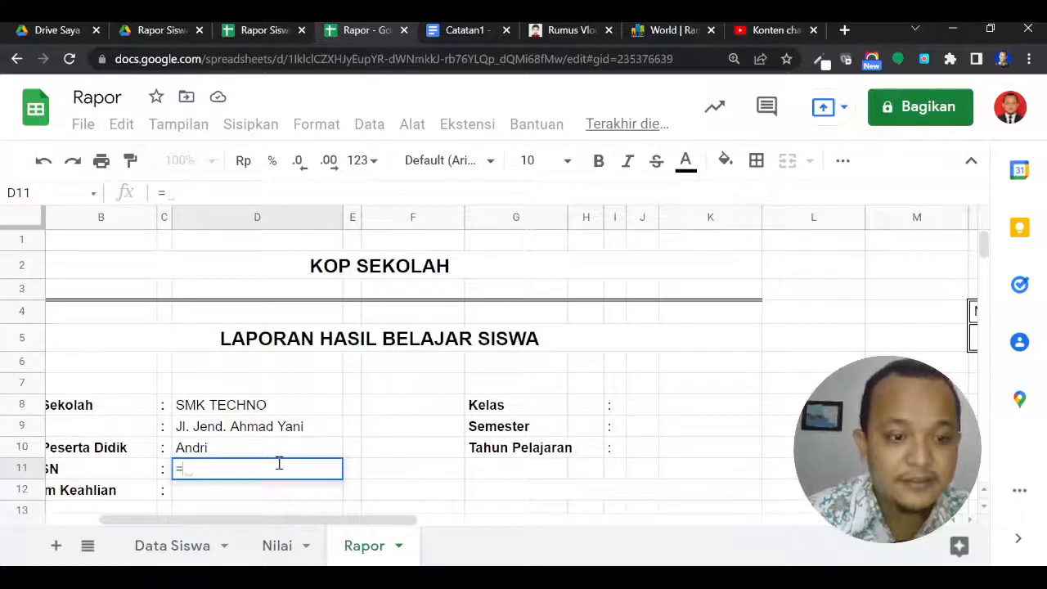
{"action": "type", "text": "vl"}
{"action": "key", "text": "Tab"}
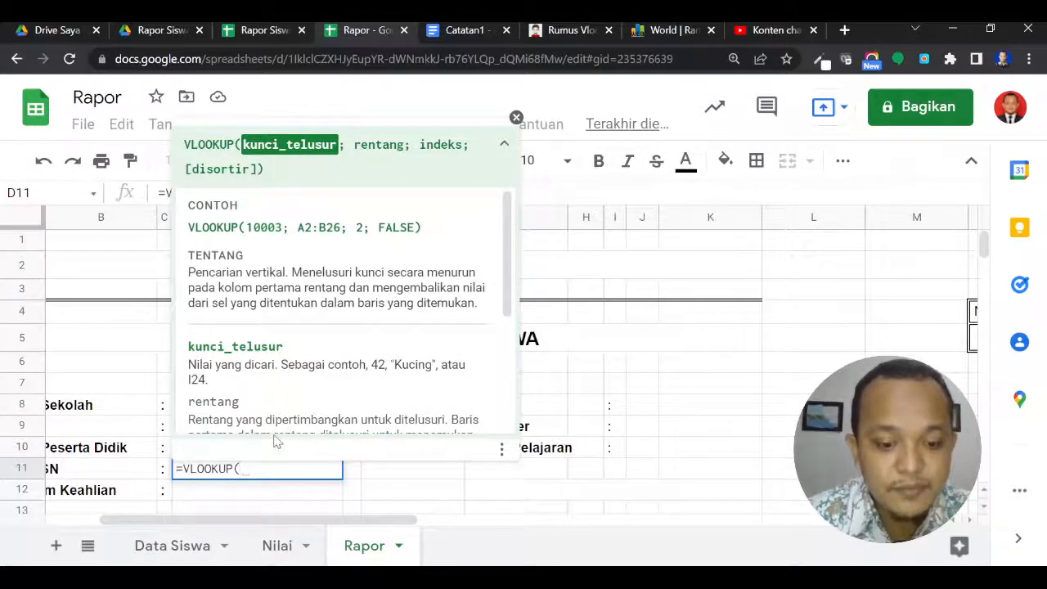
{"action": "type", "text": "nom"}
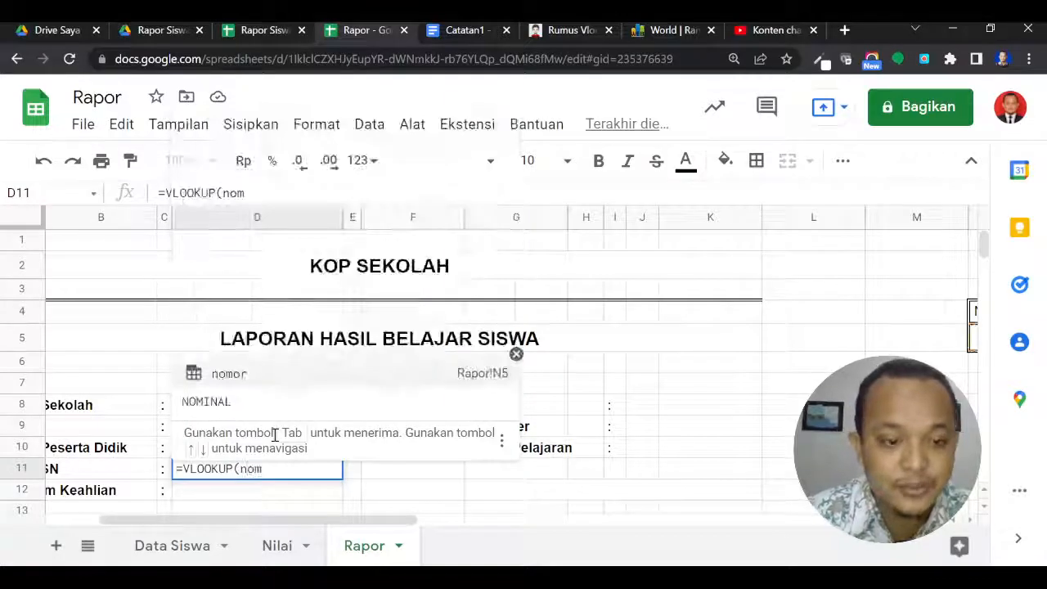
{"action": "type", "text": "or;"}
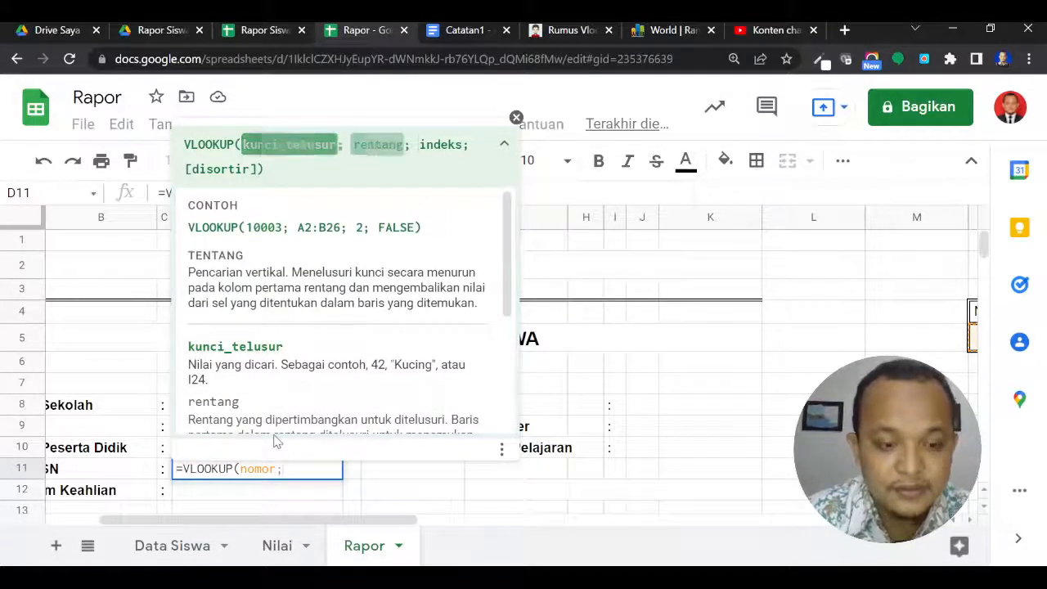
Step: Complete the D11 formula with the range datasiswa and column index 2, giving =VLOOKUP(nomor;datasiswa;2)
{"action": "type", "text": "data"}
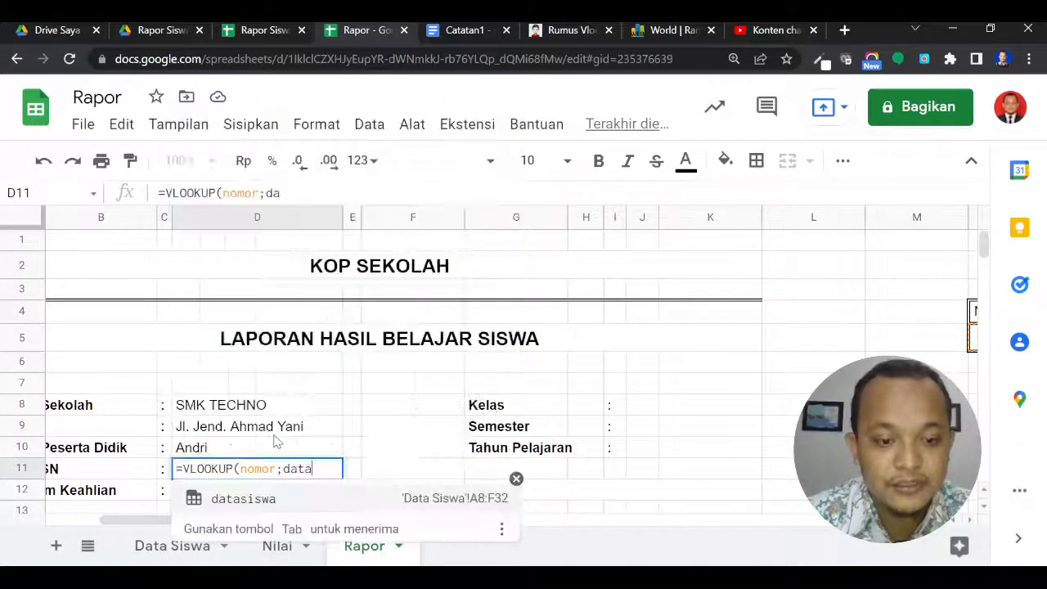
{"action": "left_click", "coordinate": [255, 504]}
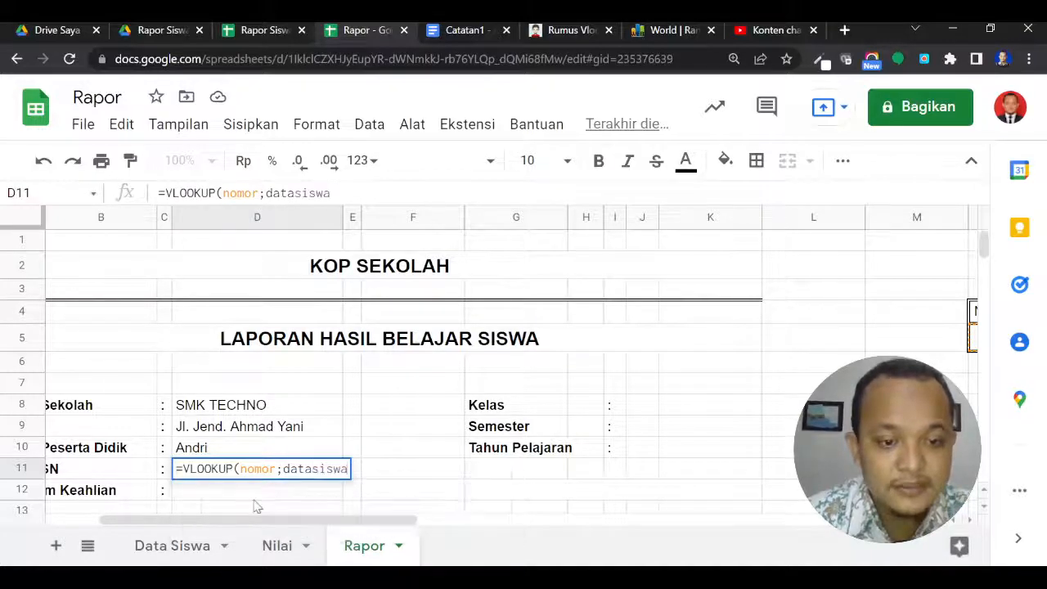
{"action": "type", "text": ";2"}
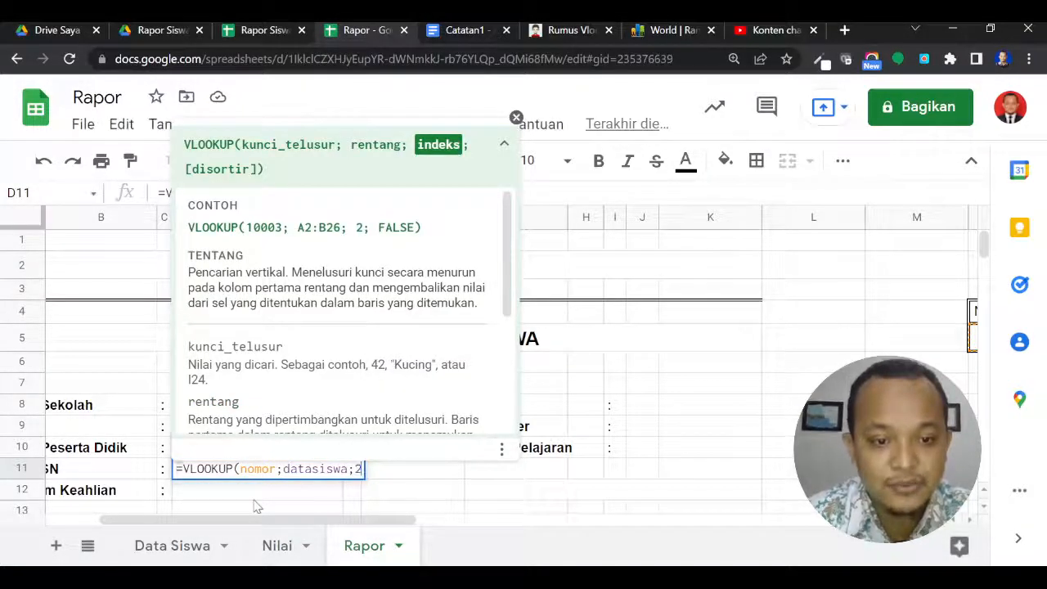
{"action": "type", "text": ")"}
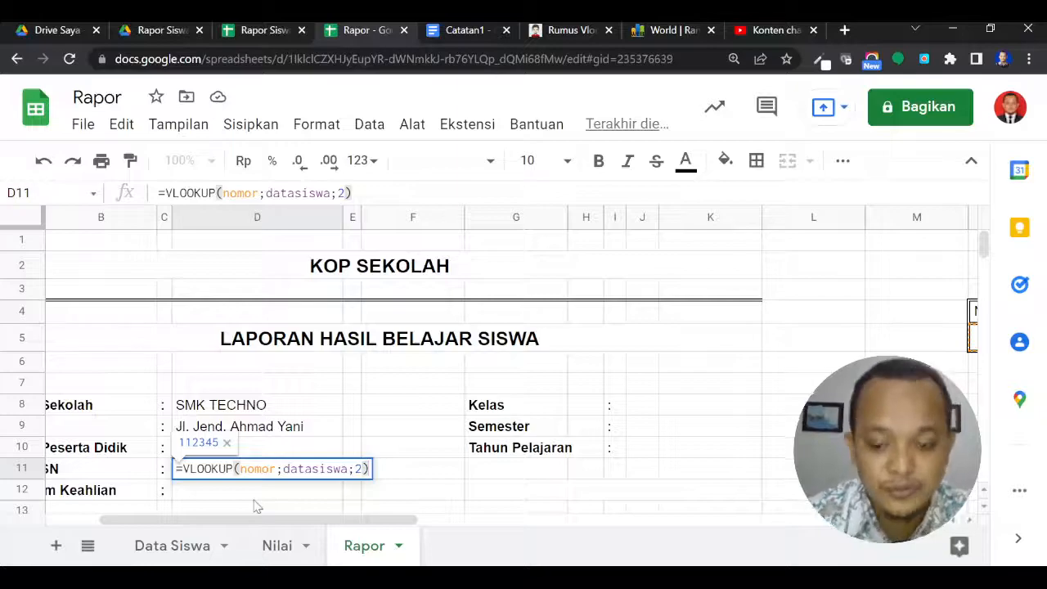
{"action": "key", "text": "Return"}
{"action": "left_click", "coordinate": [315, 466]}
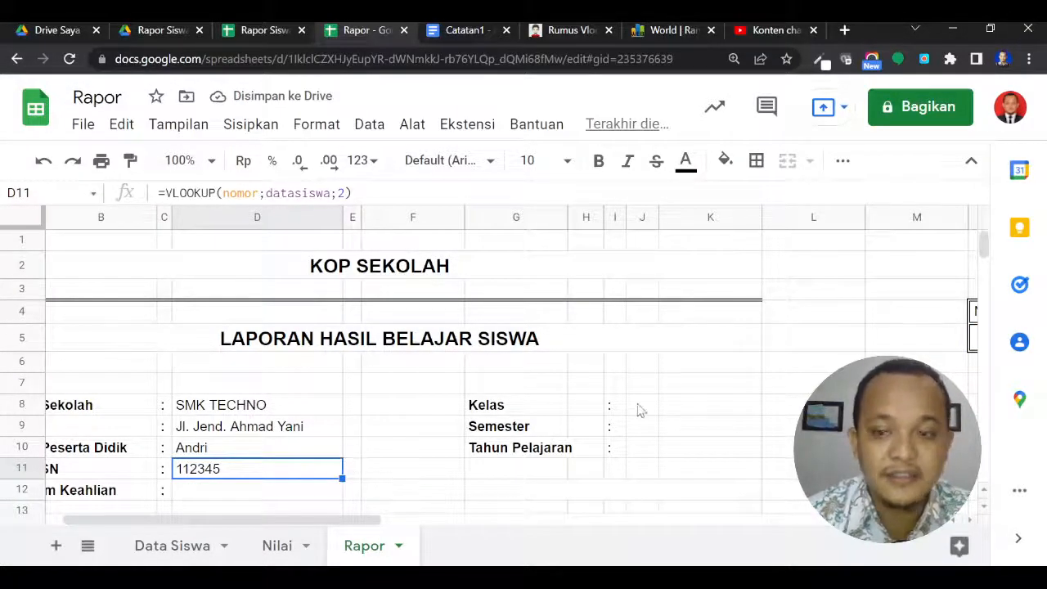
Step: Set the student number in N5 to 2 and check the name and NISN cells D10:D11
{"action": "left_click_drag", "start_coordinate": [350, 521], "coordinate": [424, 522]}
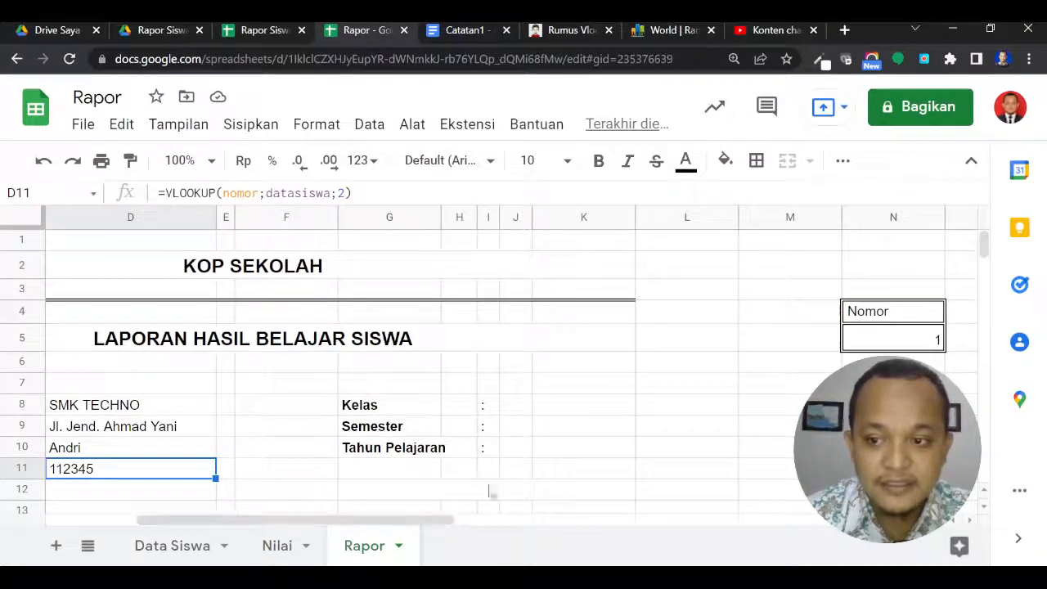
{"action": "left_click", "coordinate": [883, 343]}
{"action": "type", "text": "2"}
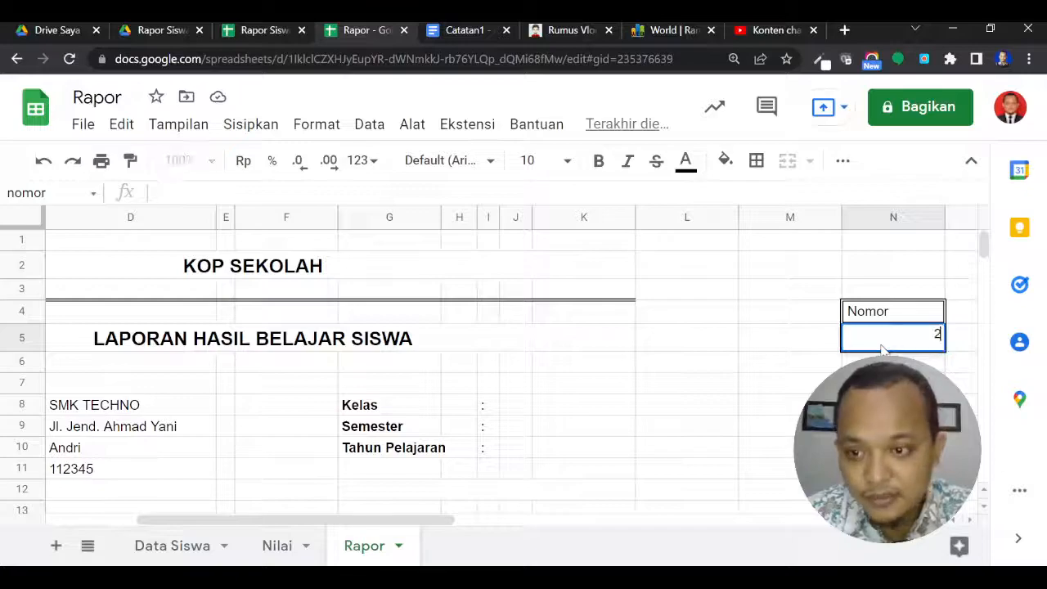
{"action": "key", "text": "Return"}
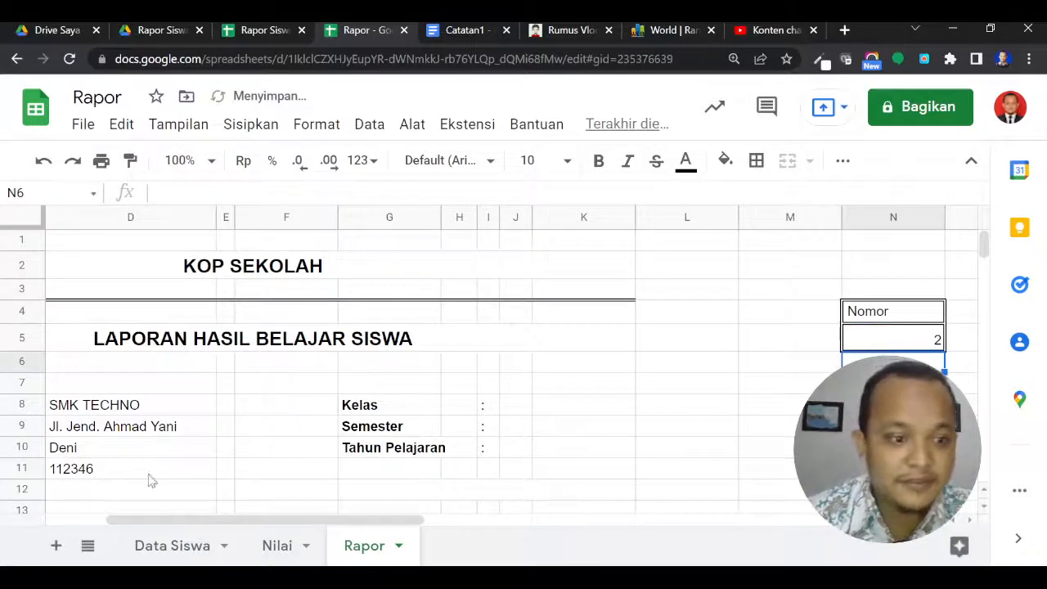
{"action": "left_click_drag", "start_coordinate": [129, 454], "coordinate": [133, 479]}
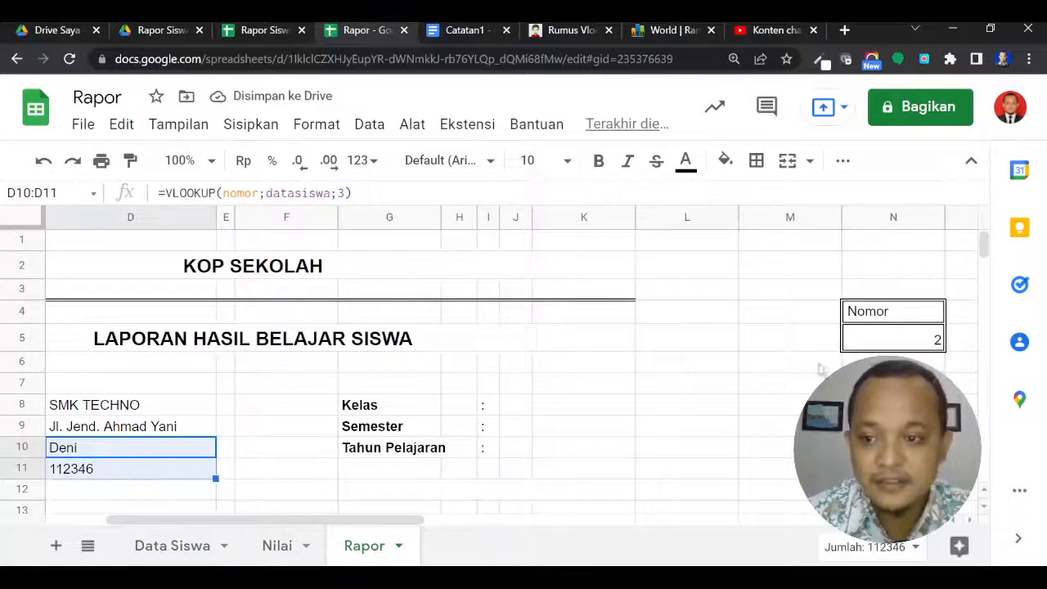
Step: Test the lookups with student number 3 in N5 and inspect cells D10 and D11
{"action": "left_click", "coordinate": [913, 334]}
{"action": "type", "text": "3"}
{"action": "key", "text": "Return"}
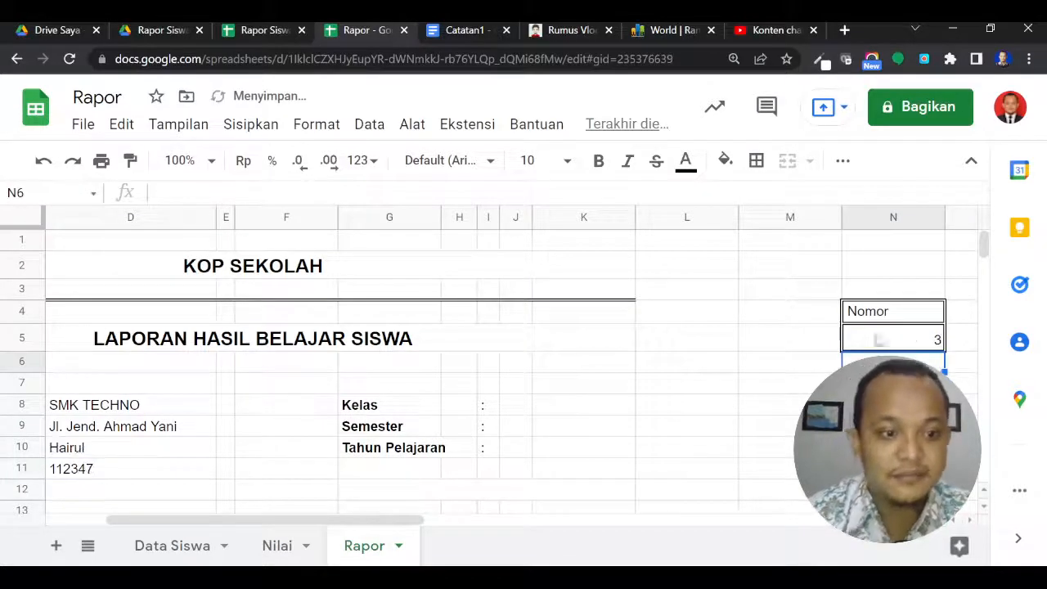
{"action": "left_click", "coordinate": [164, 458]}
{"action": "left_click", "coordinate": [166, 483]}
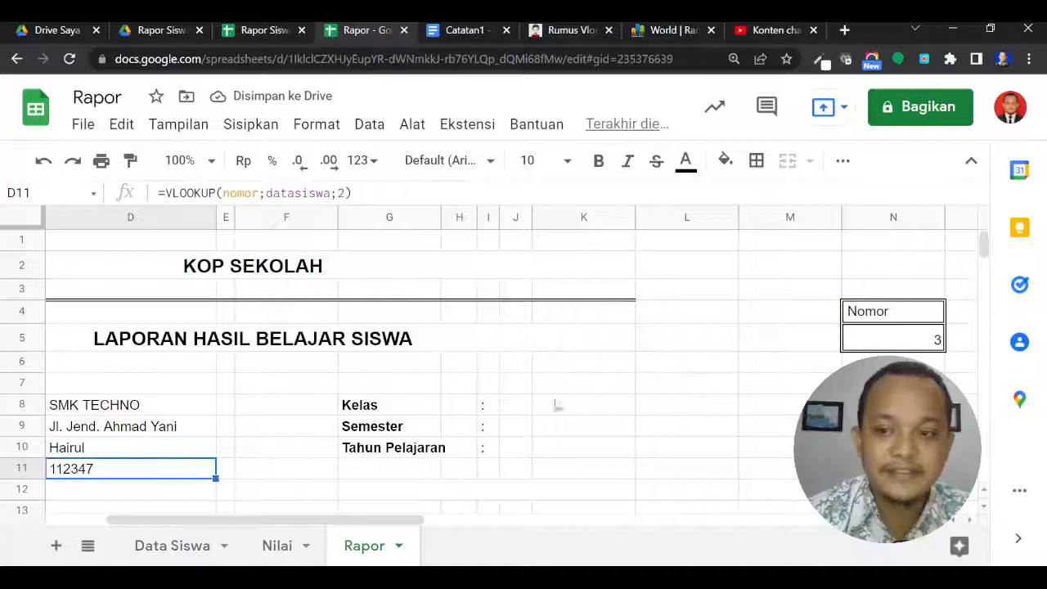
Step: Change the column index in the D11 VLOOKUP formula to 4
{"action": "left_click", "coordinate": [346, 192]}
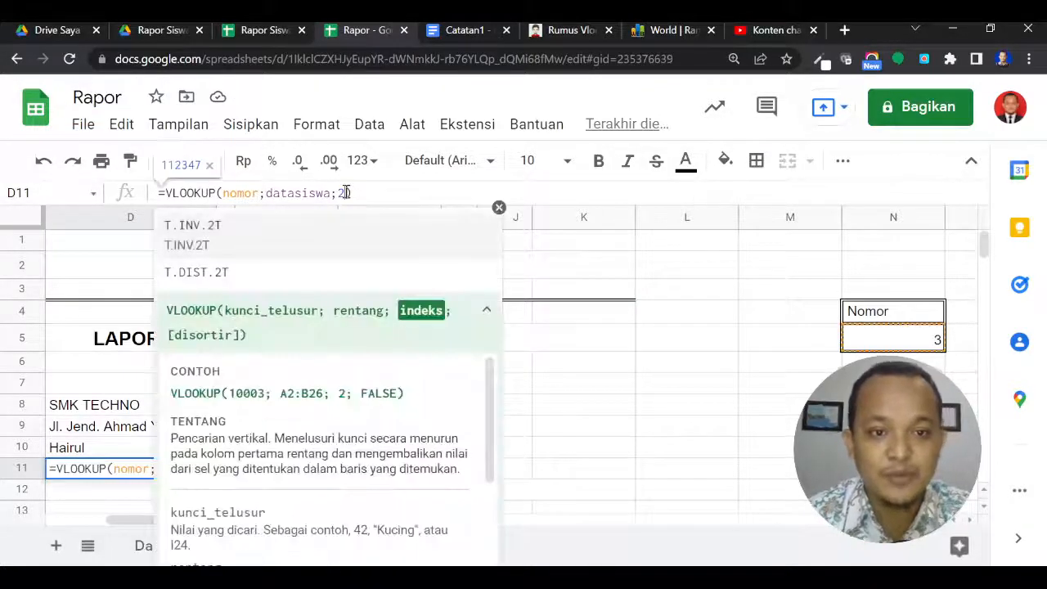
{"action": "key", "text": "Return"}
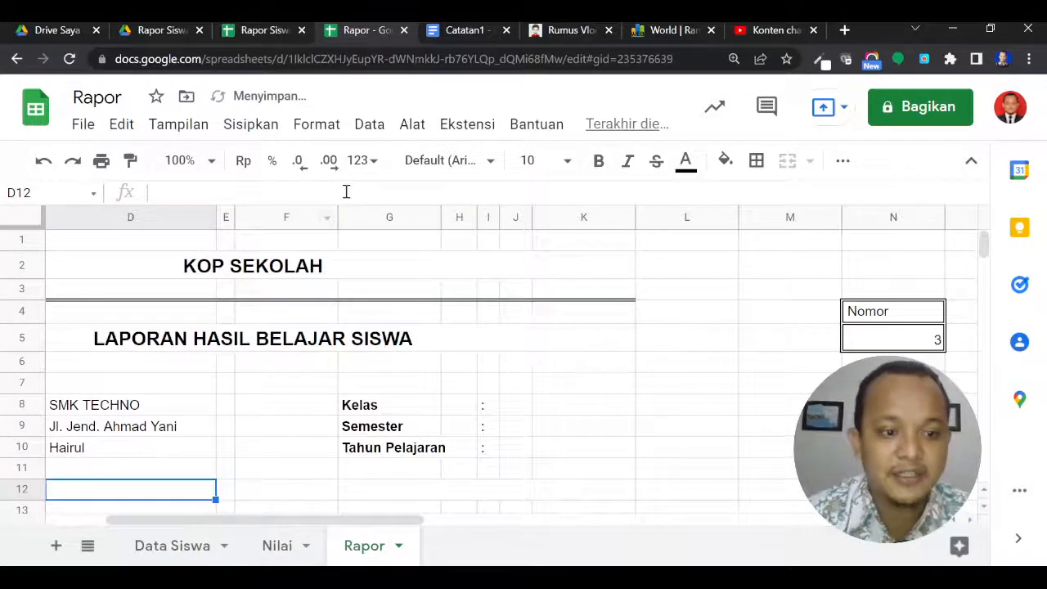
{"action": "left_click", "coordinate": [151, 469]}
Step: Open the Data Siswa sheet and select cell D8, the empty fourth column of the first student's row
{"action": "left_click", "coordinate": [174, 543]}
{"action": "left_click_drag", "start_coordinate": [381, 391], "coordinate": [388, 477]}
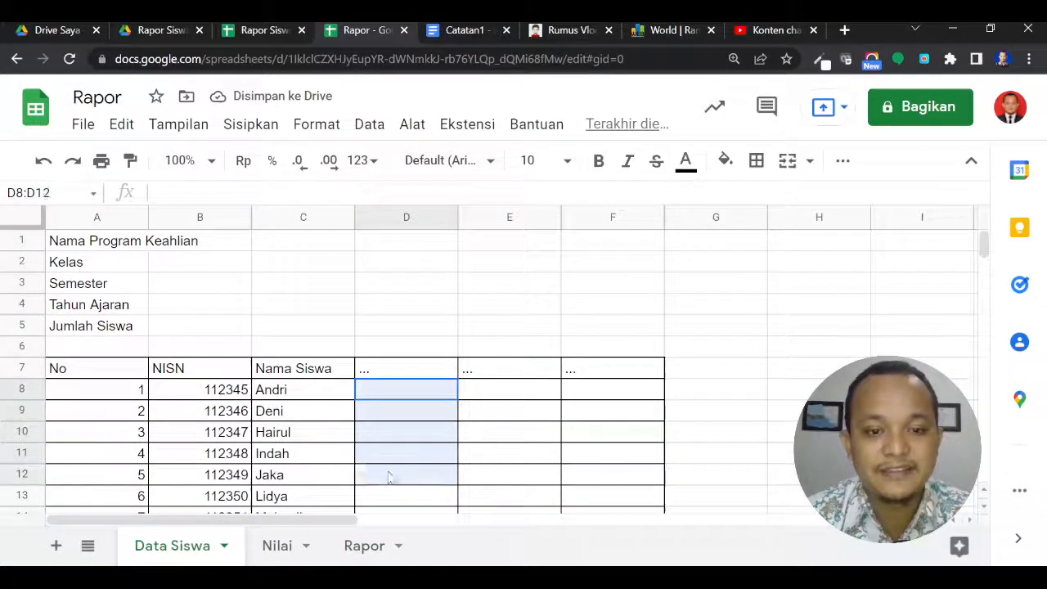
{"action": "left_click", "coordinate": [399, 400]}
{"action": "type", "text": "alamat"}
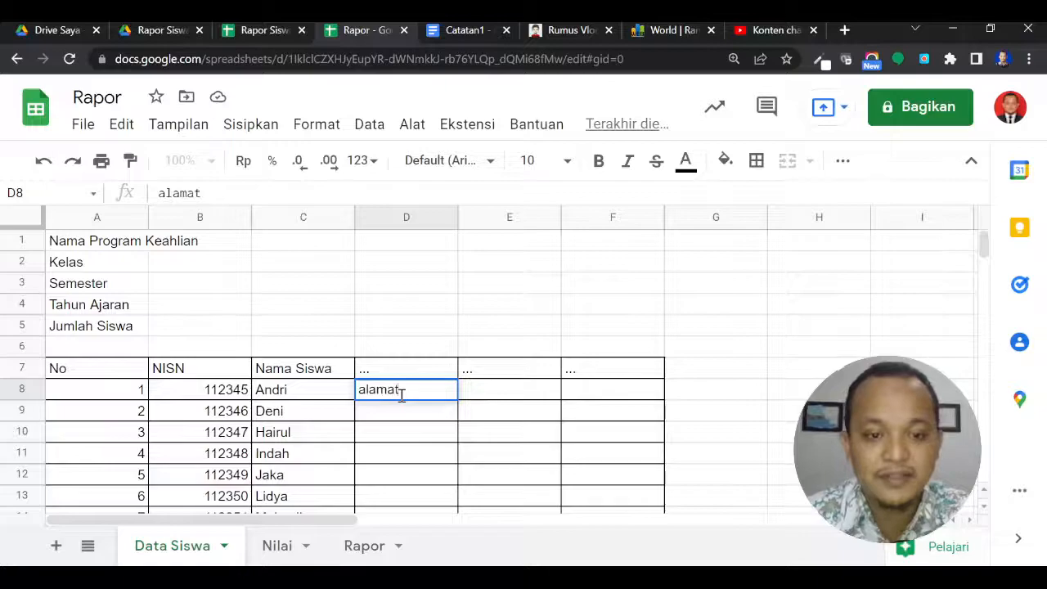
{"action": "key", "text": "BackSpace"}
{"action": "key", "text": "BackSpace"}
{"action": "key", "text": "BackSpace"}
{"action": "key", "text": "BackSpace"}
{"action": "key", "text": "BackSpace"}
{"action": "type", "text": "jeni"}
Step: Enter Laki-laki in cell D8 of the Data Siswa sheet for student number 1
{"action": "type", "text": "Laki-"}
{"action": "type", "text": "lai"}
{"action": "key", "text": "BackSpace"}
{"action": "type", "text": "ki"}
{"action": "key", "text": "Return"}
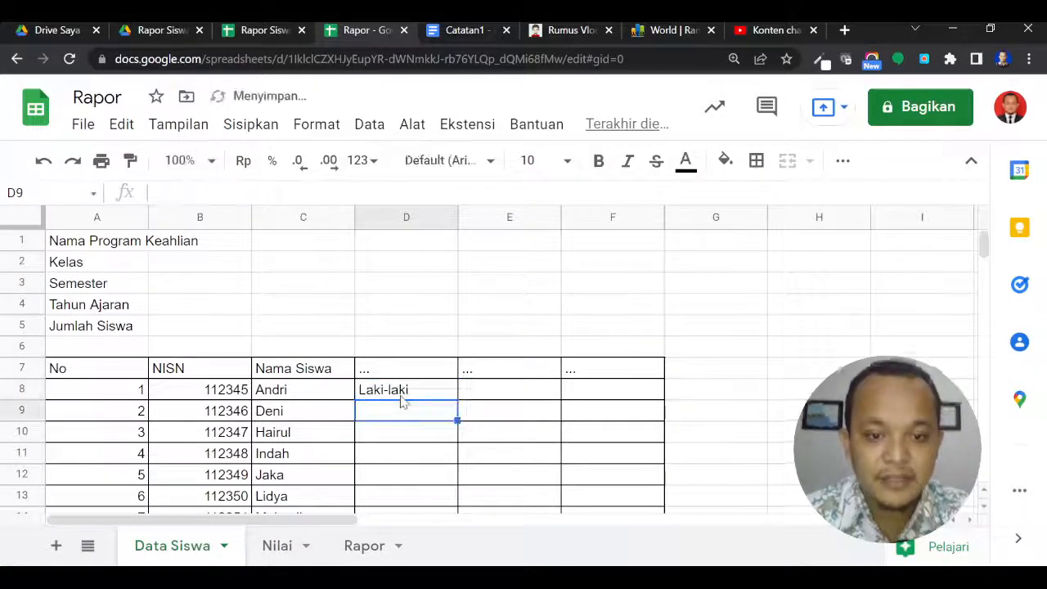
Step: Return to the Rapor sheet, set the student number in N5 to 1 and check the lookup in D11
{"action": "left_click", "coordinate": [357, 545]}
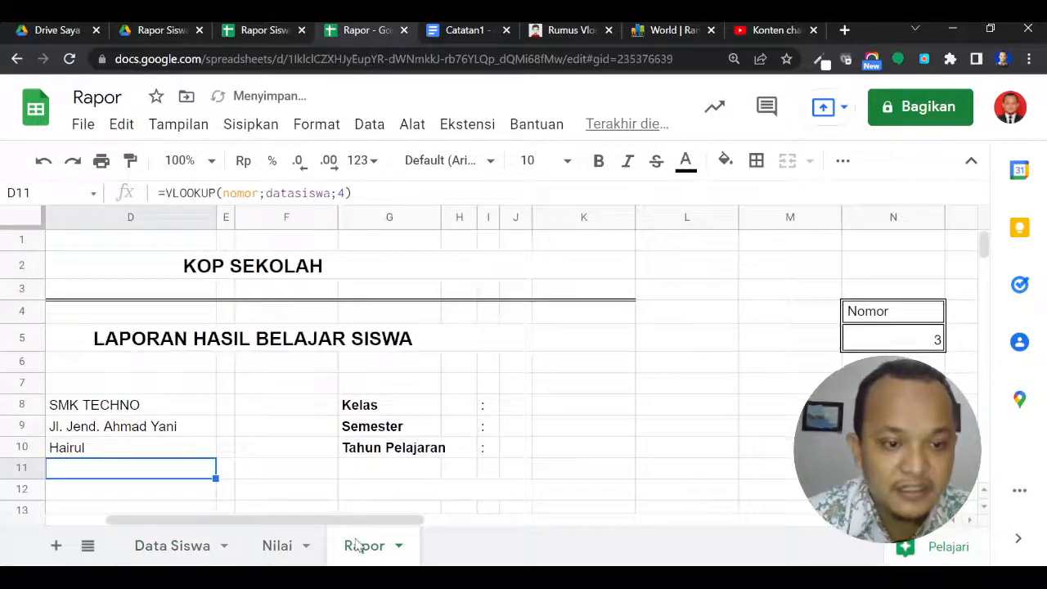
{"action": "left_click", "coordinate": [146, 456]}
{"action": "left_click", "coordinate": [869, 337]}
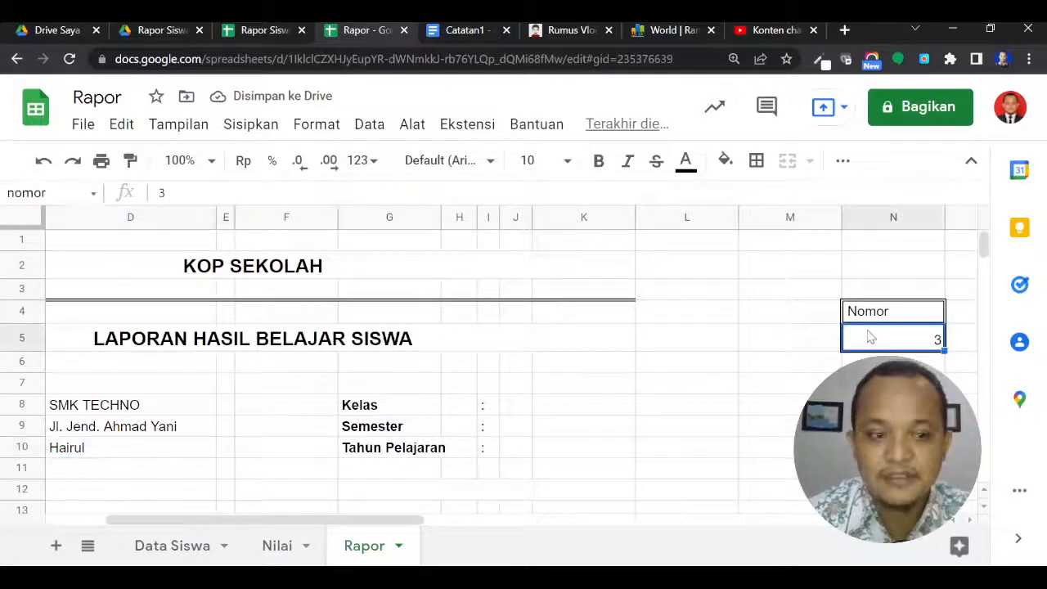
{"action": "type", "text": "1"}
{"action": "key", "text": "Return"}
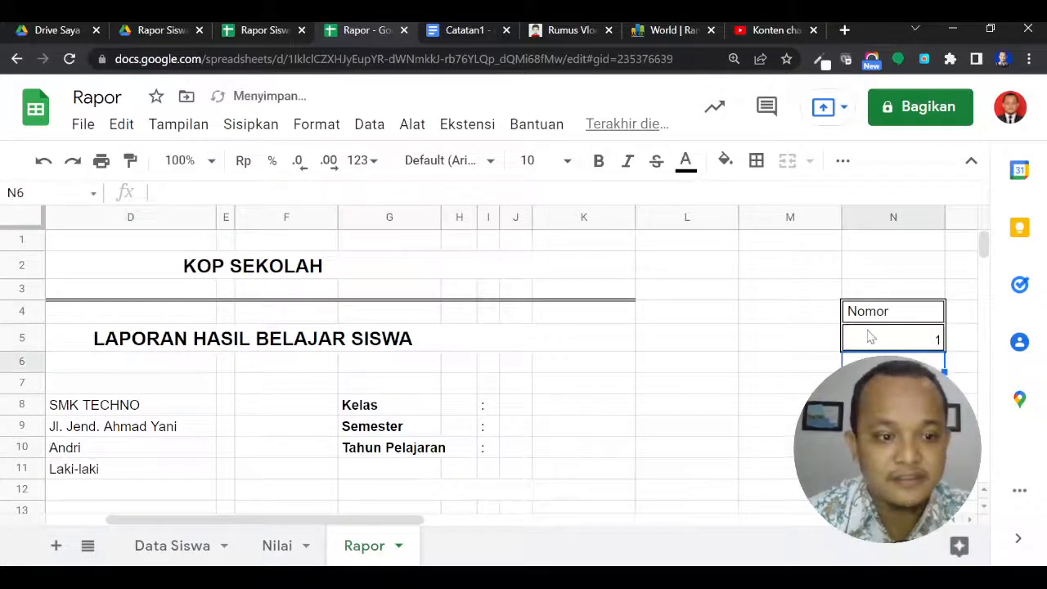
{"action": "left_click", "coordinate": [136, 474]}
{"action": "key", "text": "Left"}
{"action": "key", "text": "Right"}
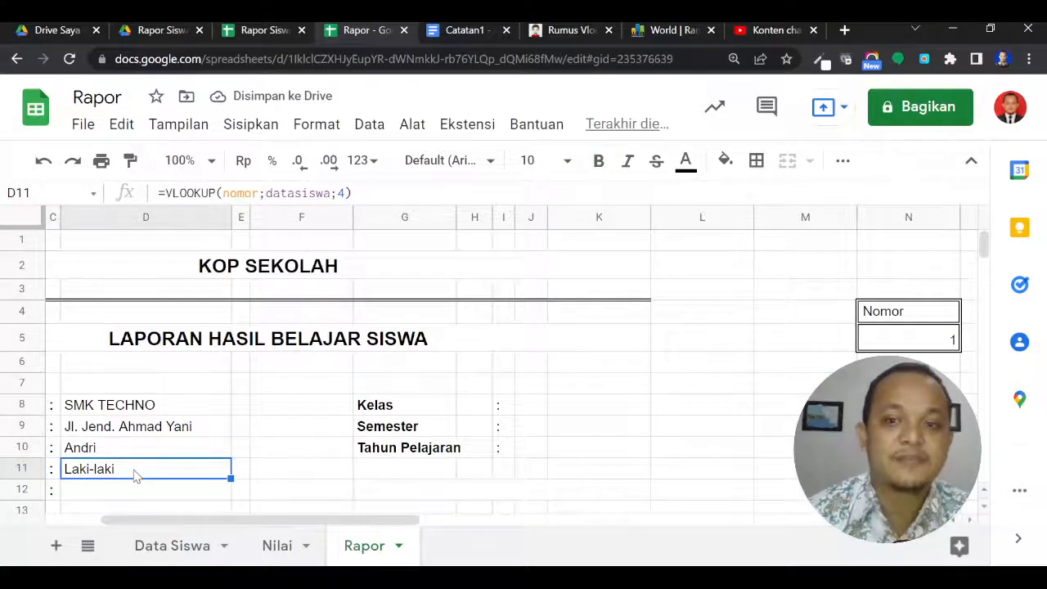
{"action": "left_click", "coordinate": [930, 339]}
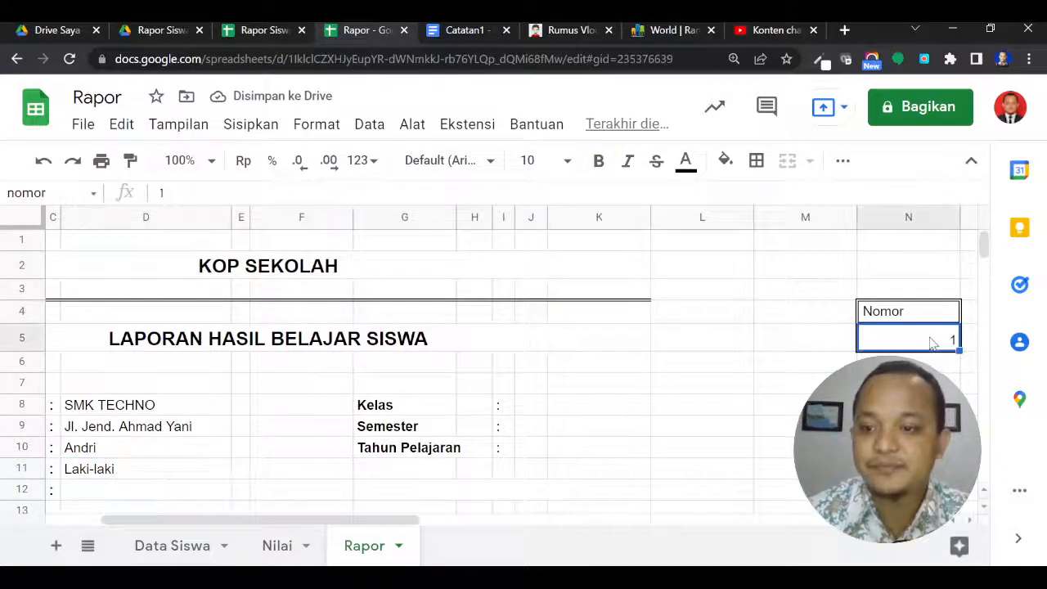
{"action": "left_click", "coordinate": [208, 474]}
{"action": "left_click", "coordinate": [348, 195]}
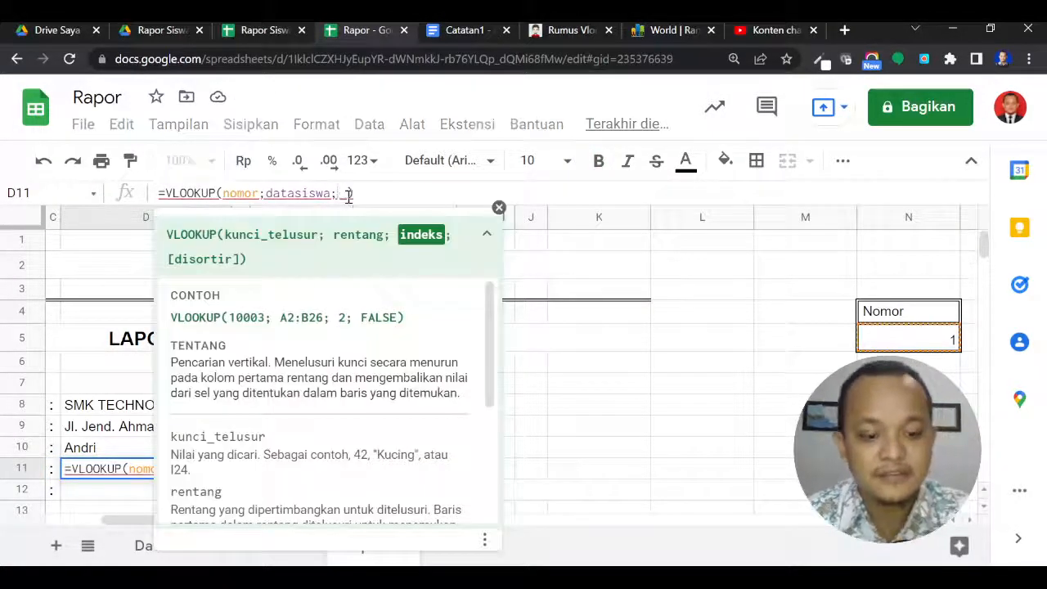
{"action": "type", "text": "2"}
{"action": "key", "text": "Return"}
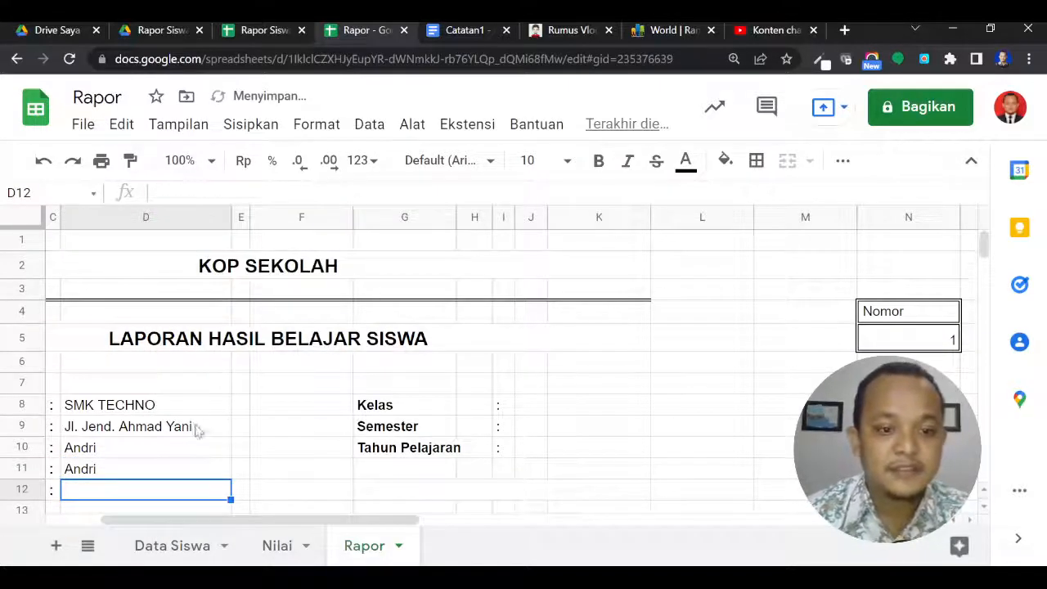
Step: Set the column index in the D11 VLOOKUP formula to 2 to return the student's NISN
{"action": "left_click", "coordinate": [180, 472]}
{"action": "left_click", "coordinate": [347, 190]}
{"action": "key", "text": "BackSpace"}
{"action": "type", "text": "2"}
{"action": "key", "text": "Return"}
{"action": "scroll", "coordinate": [346, 355], "scroll_direction": "down", "scroll_amount": 3}
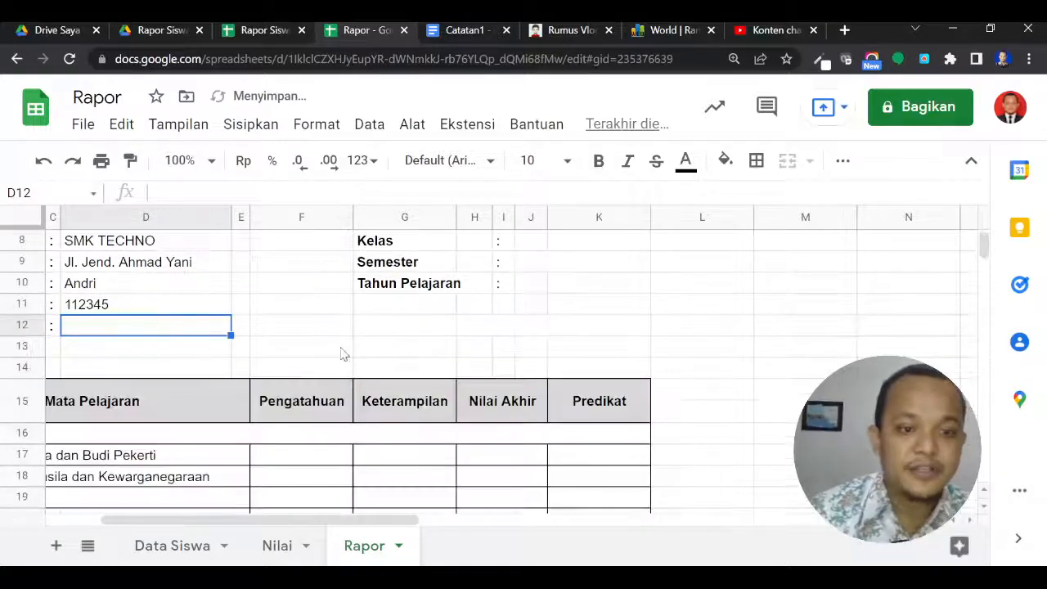
{"action": "scroll", "coordinate": [343, 389], "scroll_direction": "up", "scroll_amount": 3}
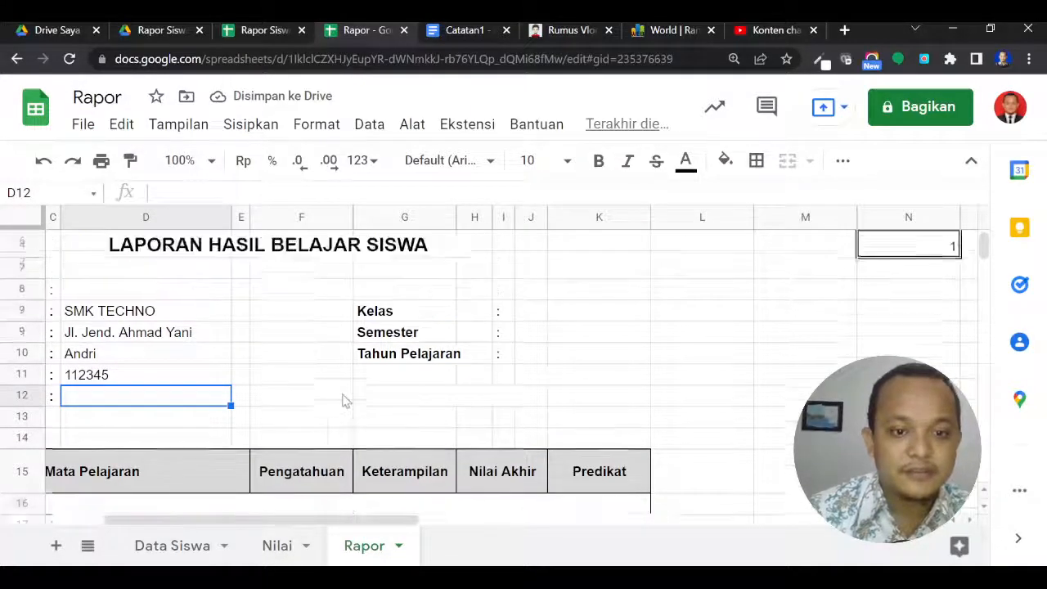
Step: Look over the Data Siswa sheet, open the Nilai sheet and count the columns in row 3 from No to the first score
{"action": "left_click", "coordinate": [180, 545]}
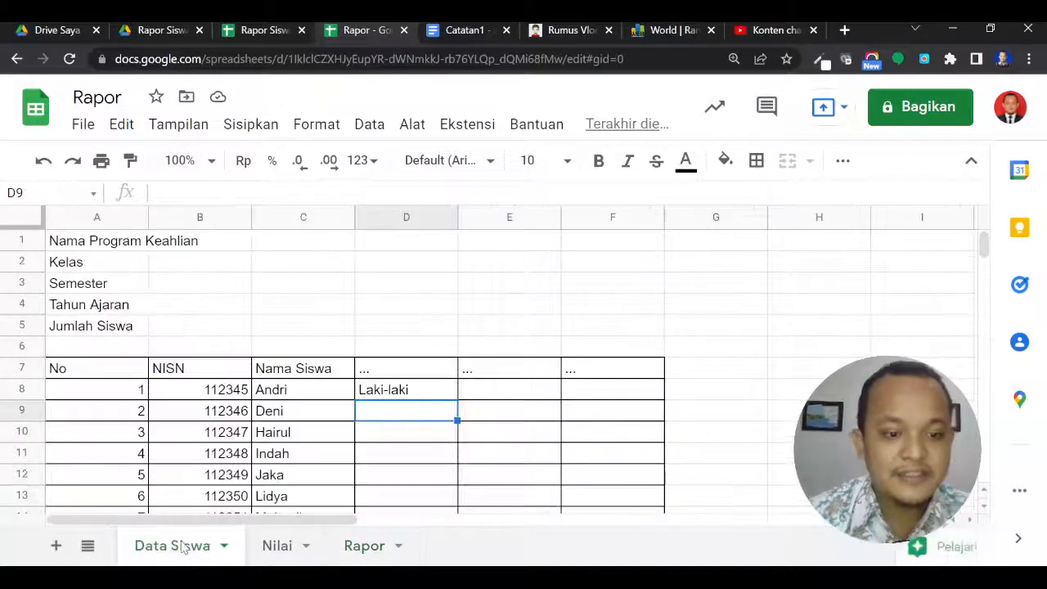
{"action": "left_click", "coordinate": [275, 545]}
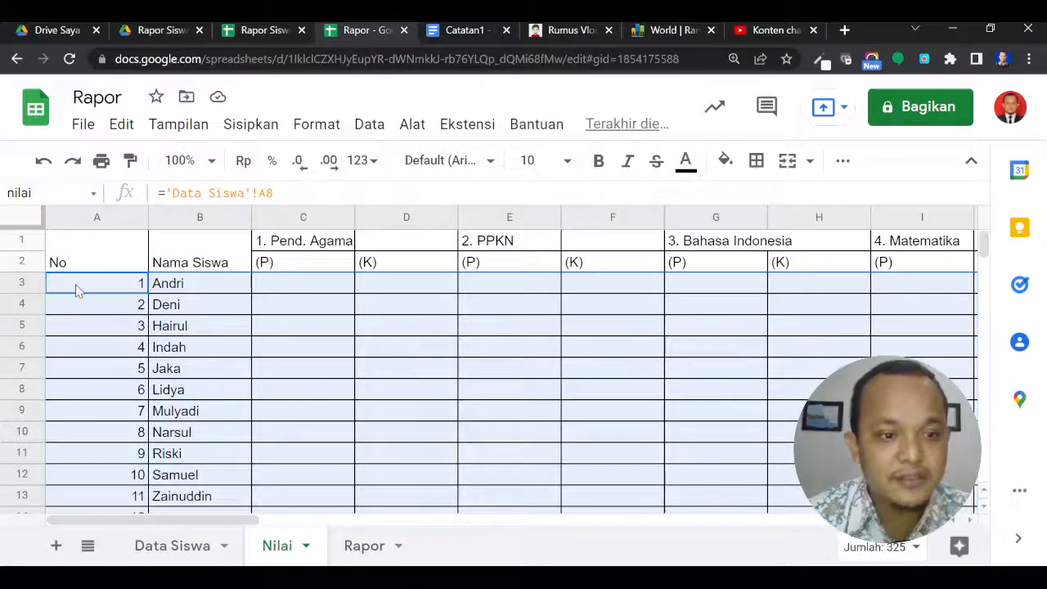
{"action": "left_click", "coordinate": [78, 291]}
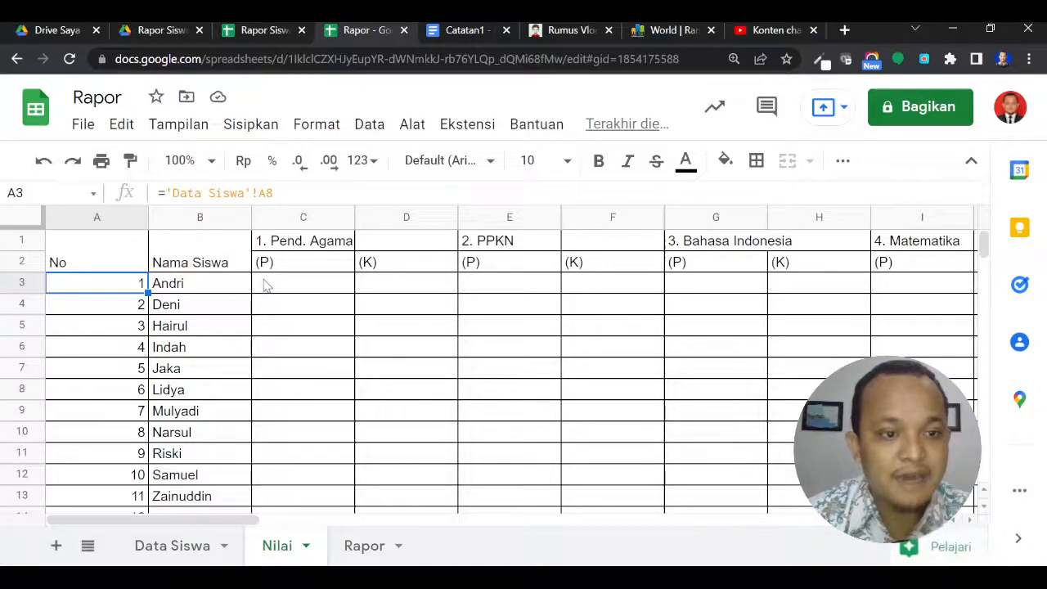
{"action": "left_click", "coordinate": [185, 284]}
{"action": "left_click", "coordinate": [304, 292]}
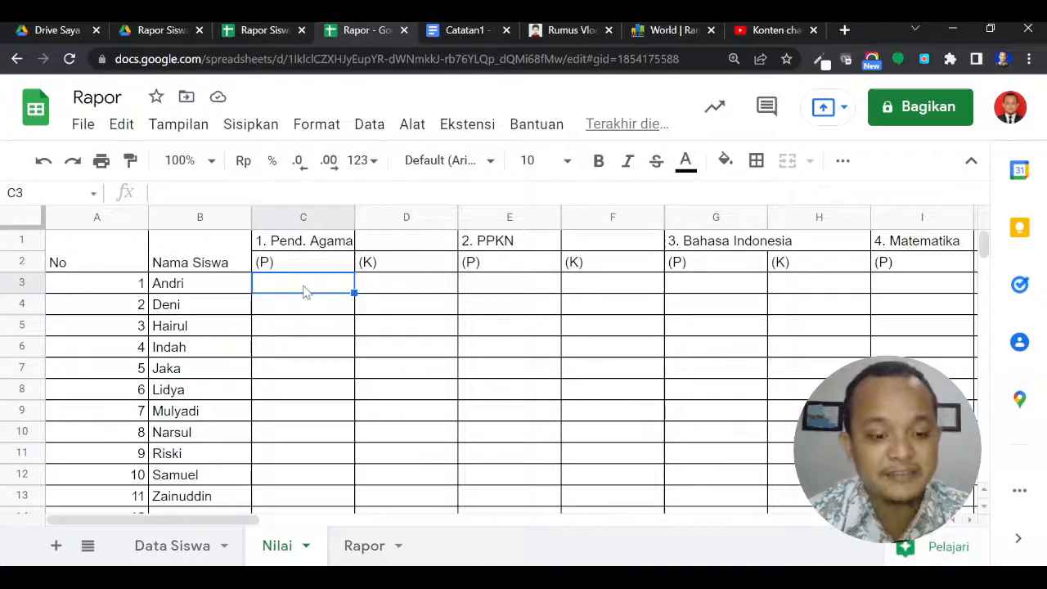
{"action": "key", "text": "Right"}
{"action": "key", "text": "Left"}
{"action": "key", "text": "Left"}
{"action": "key", "text": "Left"}
{"action": "key", "text": "Right"}
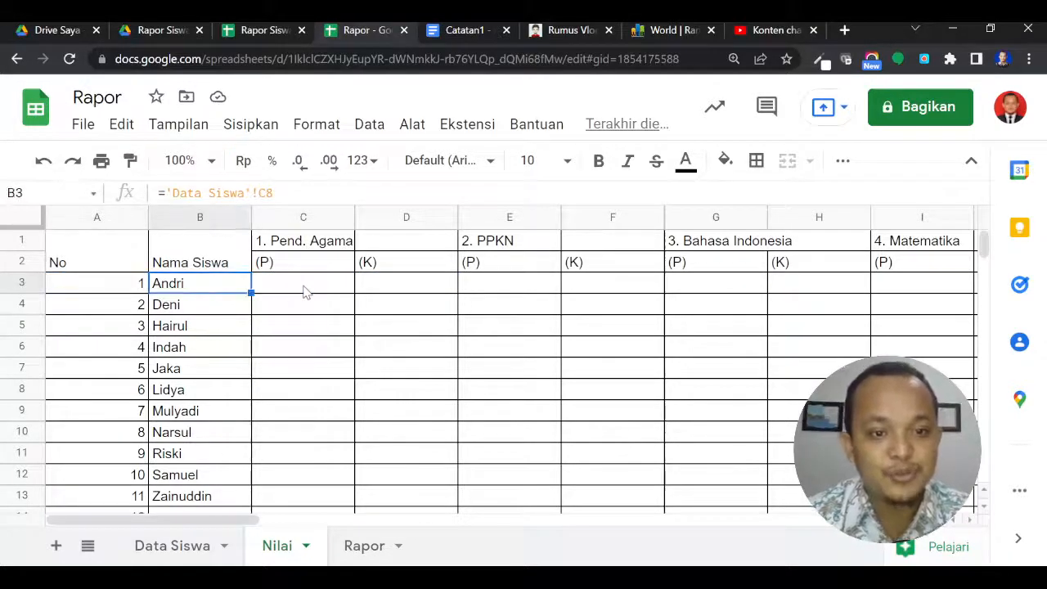
Step: Enter 3 and 4 in the first student's Pend. Agama (P) and (K) cells, C3 and D3
{"action": "key", "text": "Right"}
{"action": "type", "text": "3"}
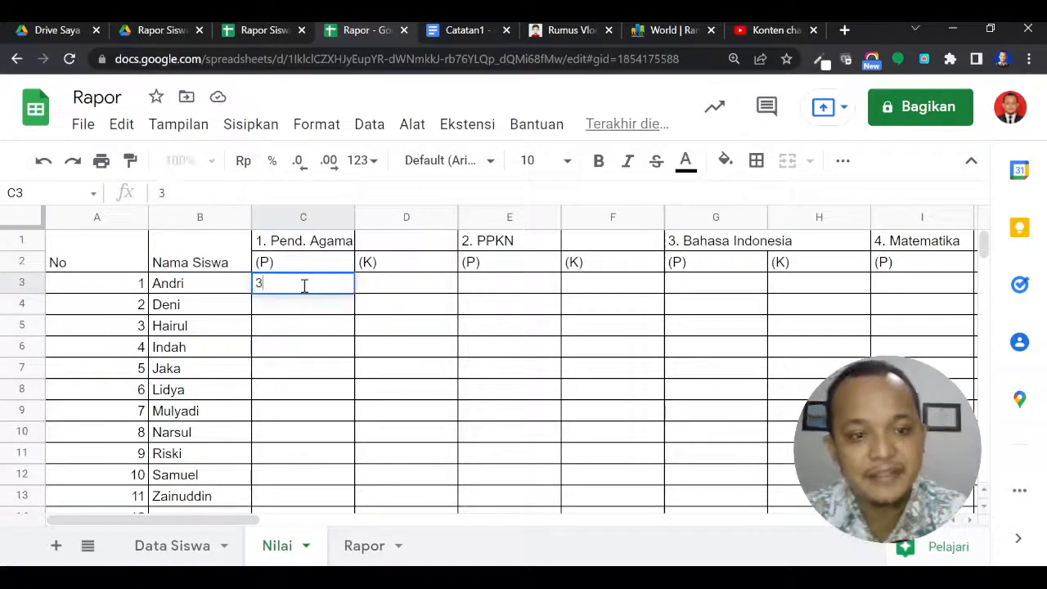
{"action": "key", "text": "Tab"}
{"action": "type", "text": "4"}
{"action": "key", "text": "Tab"}
Step: Extend the number series from C3:D3 across row 3 to the Alpa column, ending at AI3
{"action": "left_click_drag", "start_coordinate": [304, 291], "coordinate": [387, 289]}
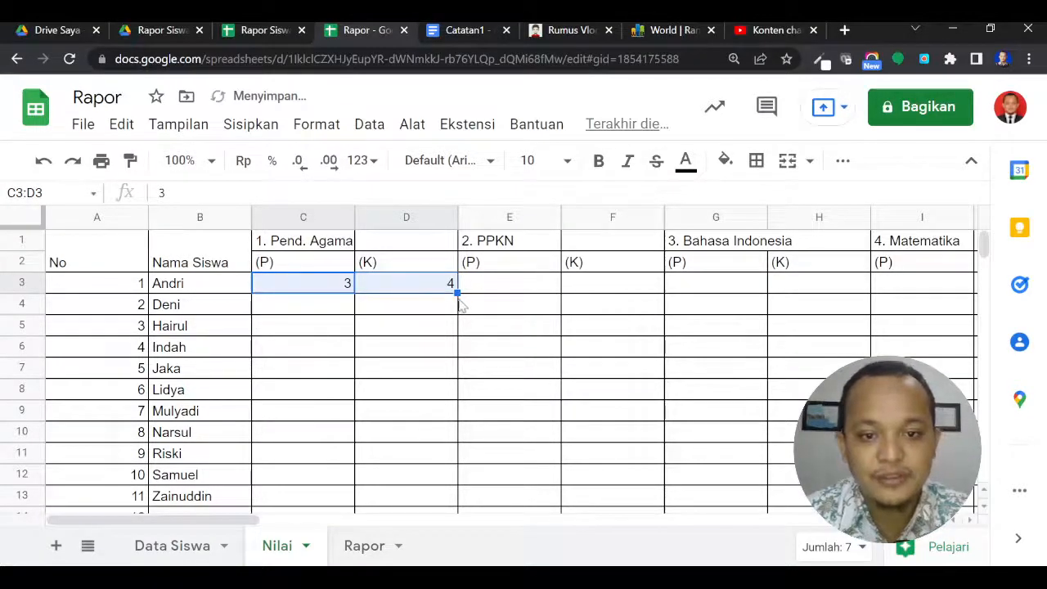
{"action": "left_click_drag", "start_coordinate": [457, 292], "coordinate": [864, 296]}
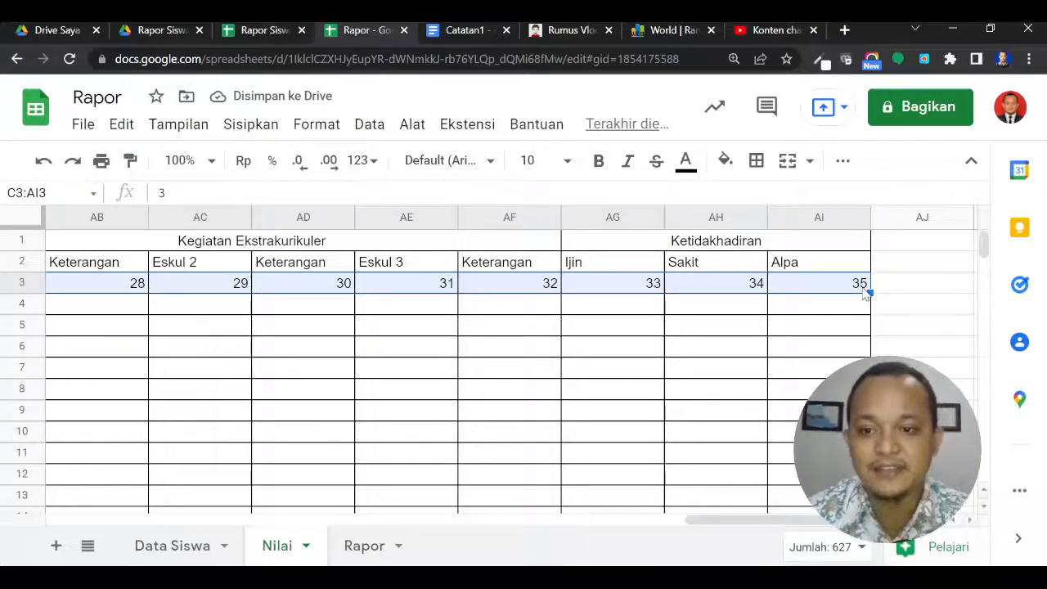
{"action": "key", "text": "Left"}
{"action": "key", "text": "Left"}
{"action": "key", "text": "Right"}
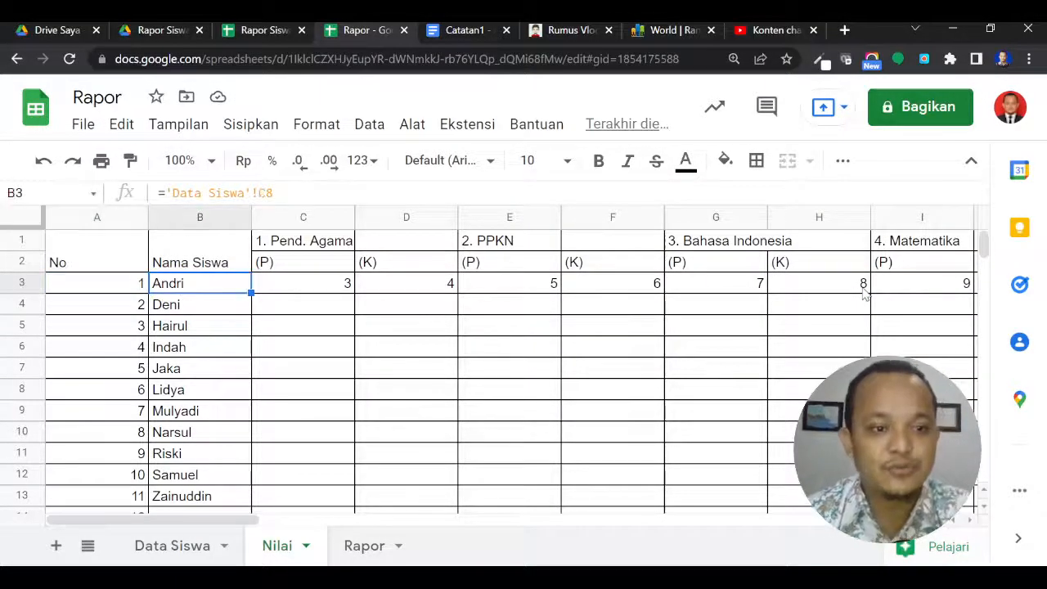
{"action": "key", "text": "Right"}
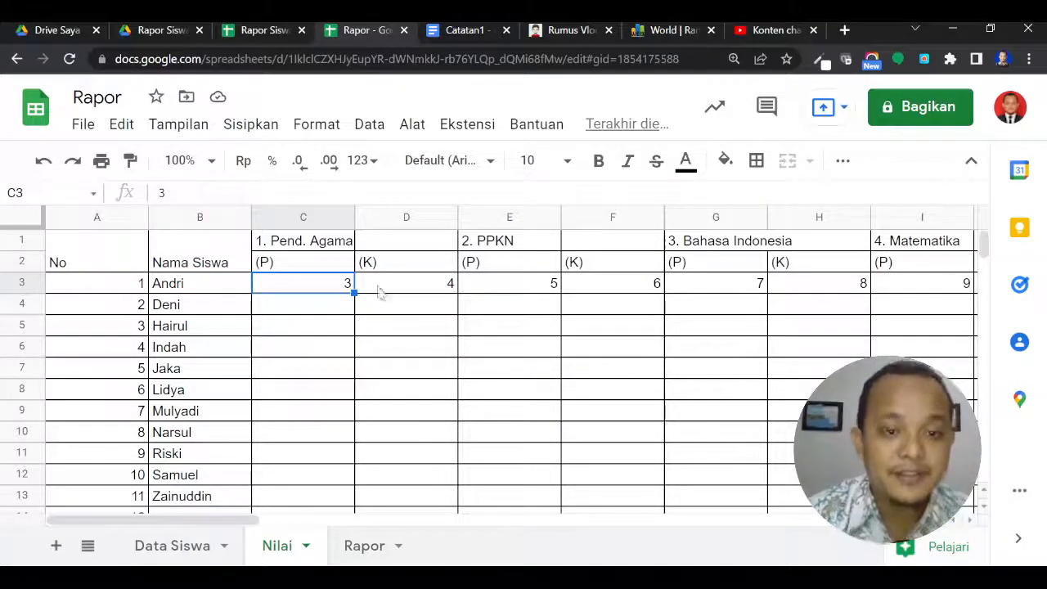
Step: Return to the Rapor sheet and review the name lookup formula in D10 and the student number cell N5
{"action": "left_click", "coordinate": [364, 548]}
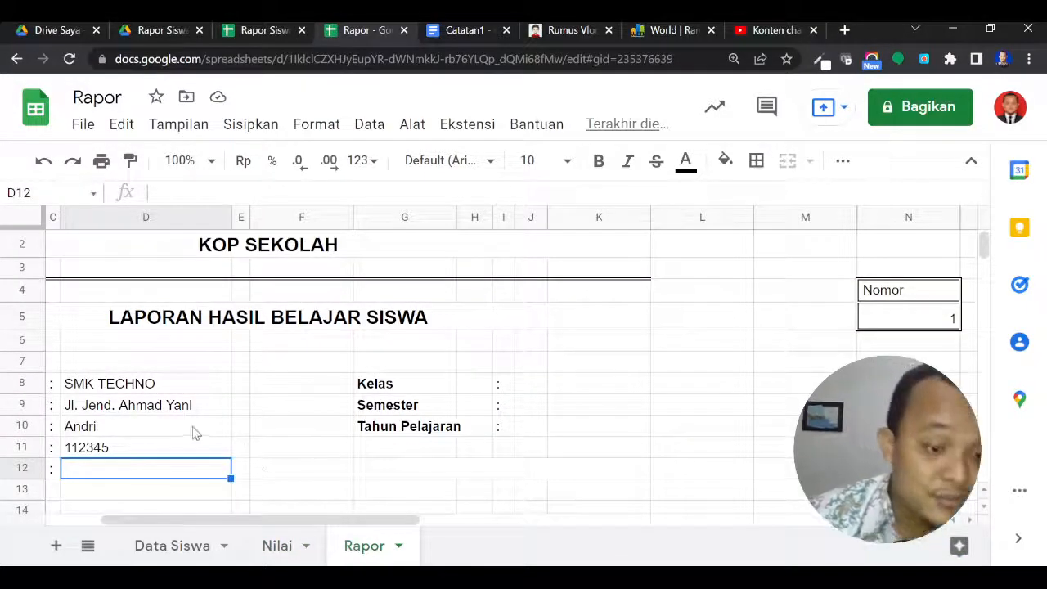
{"action": "left_click", "coordinate": [176, 409]}
{"action": "key", "text": "Down"}
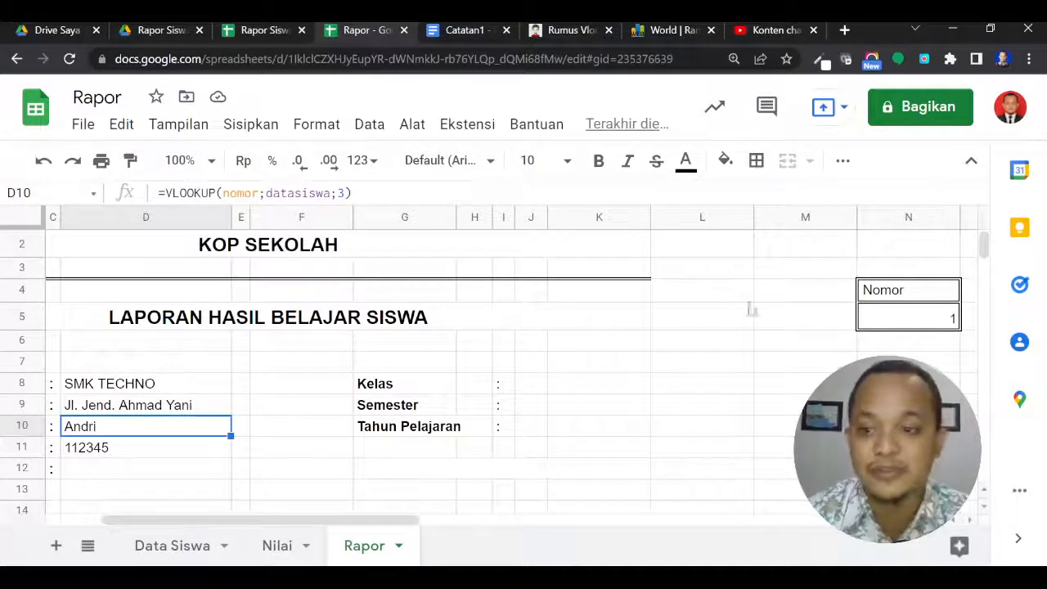
{"action": "left_click", "coordinate": [885, 321]}
Step: Select the Pengatahuan cell F17 in the Pendidikan Agama dan Budi Pekerti row
{"action": "scroll", "coordinate": [327, 439], "scroll_direction": "down", "scroll_amount": 5}
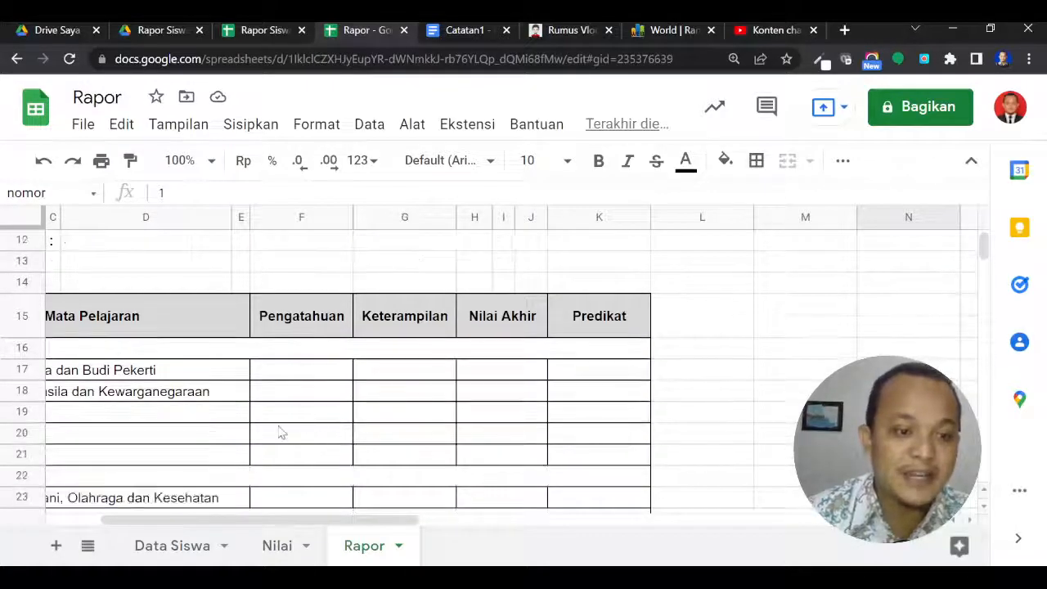
{"action": "left_click", "coordinate": [280, 433]}
{"action": "key", "text": "Home"}
{"action": "left_click", "coordinate": [278, 430]}
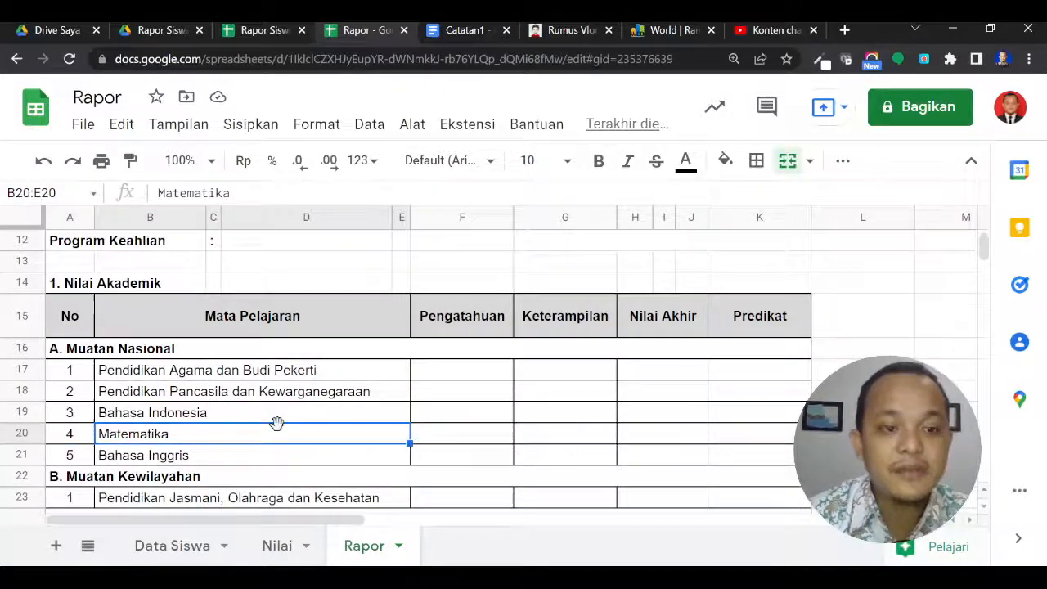
{"action": "left_click", "coordinate": [397, 347]}
{"action": "left_click", "coordinate": [436, 367]}
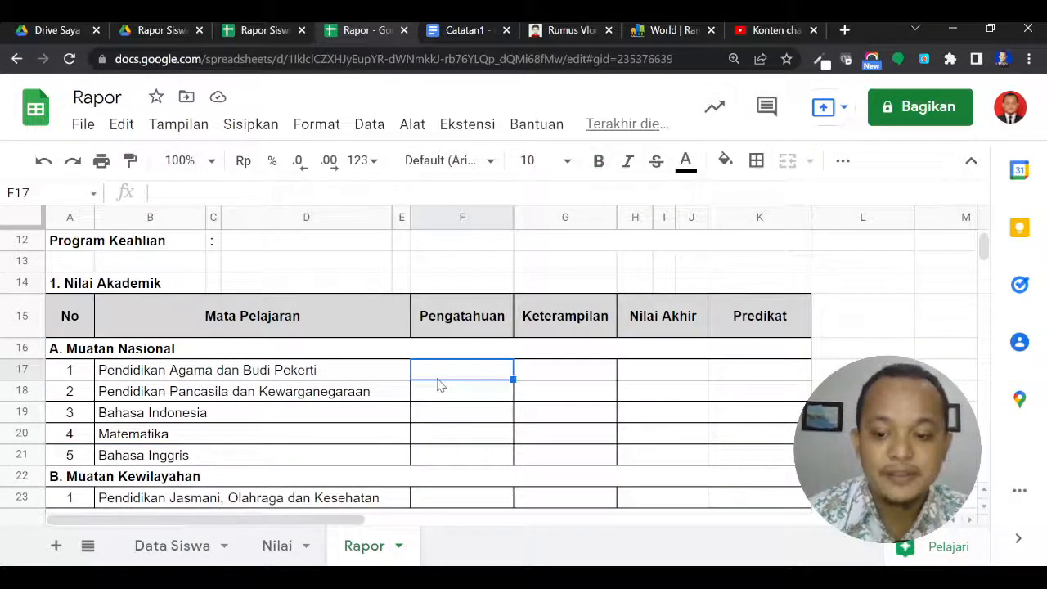
{"action": "type", "text": "=vl"}
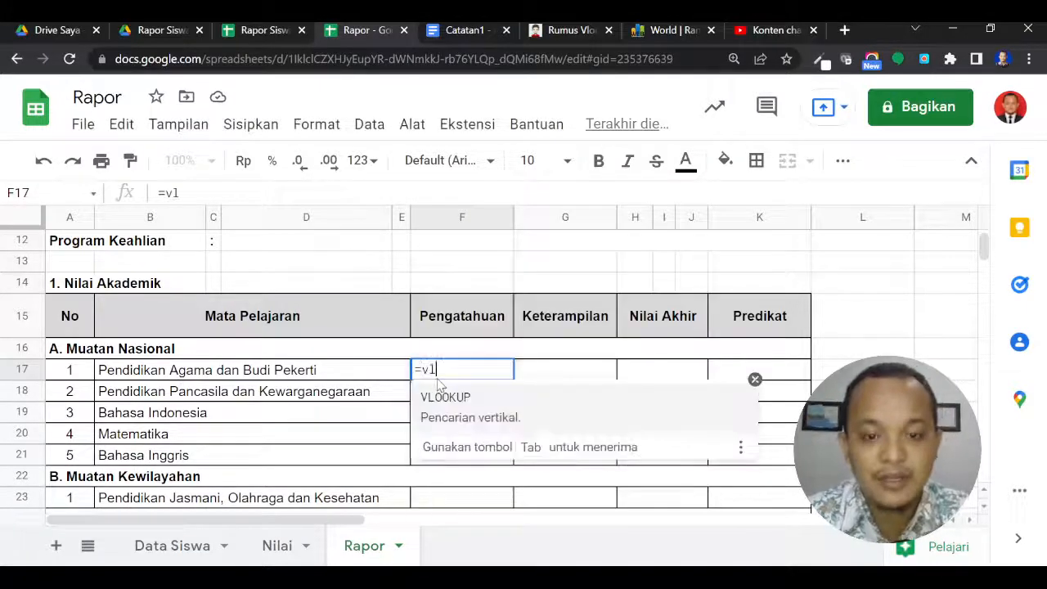
{"action": "key", "text": "Tab"}
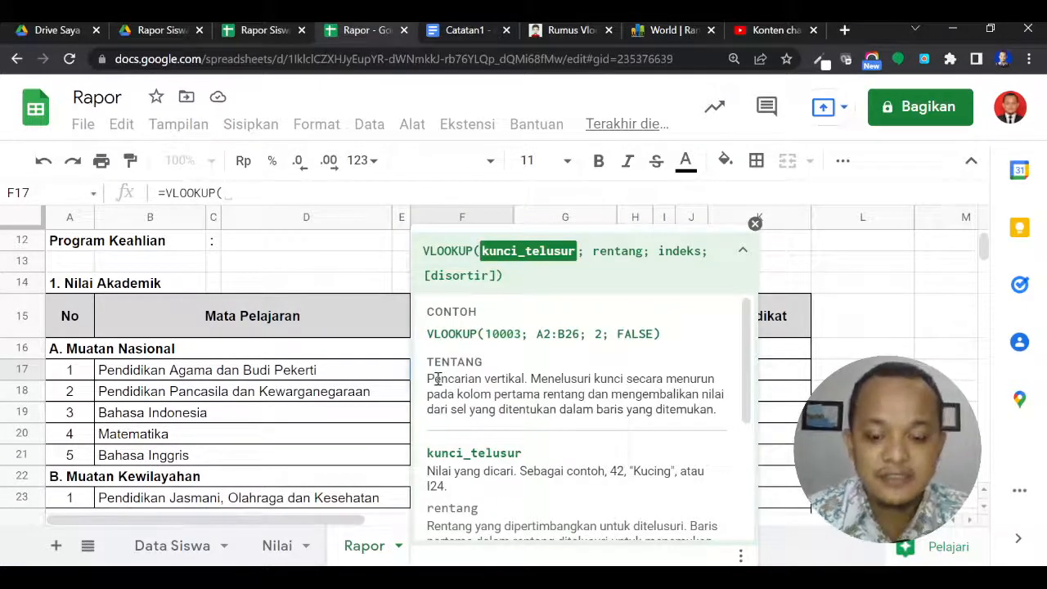
{"action": "type", "text": "nomor"}
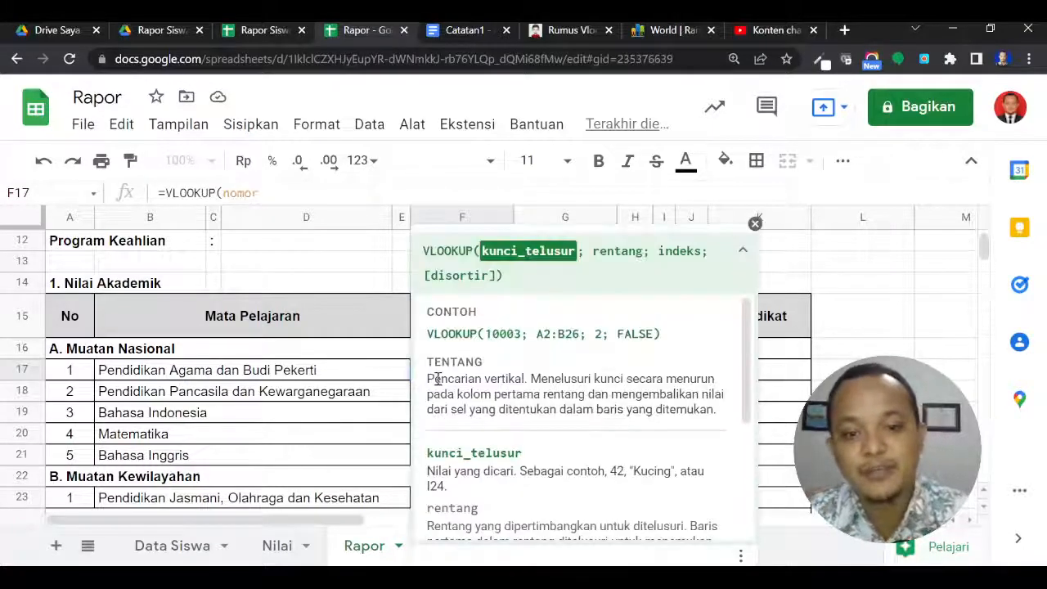
{"action": "left_click", "coordinate": [438, 378]}
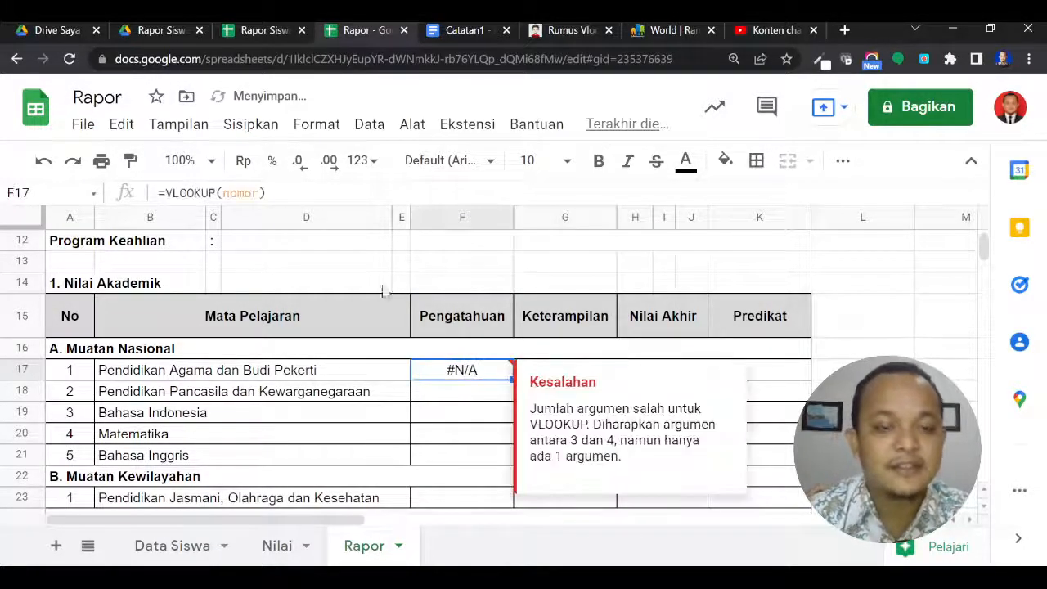
{"action": "left_click", "coordinate": [258, 192]}
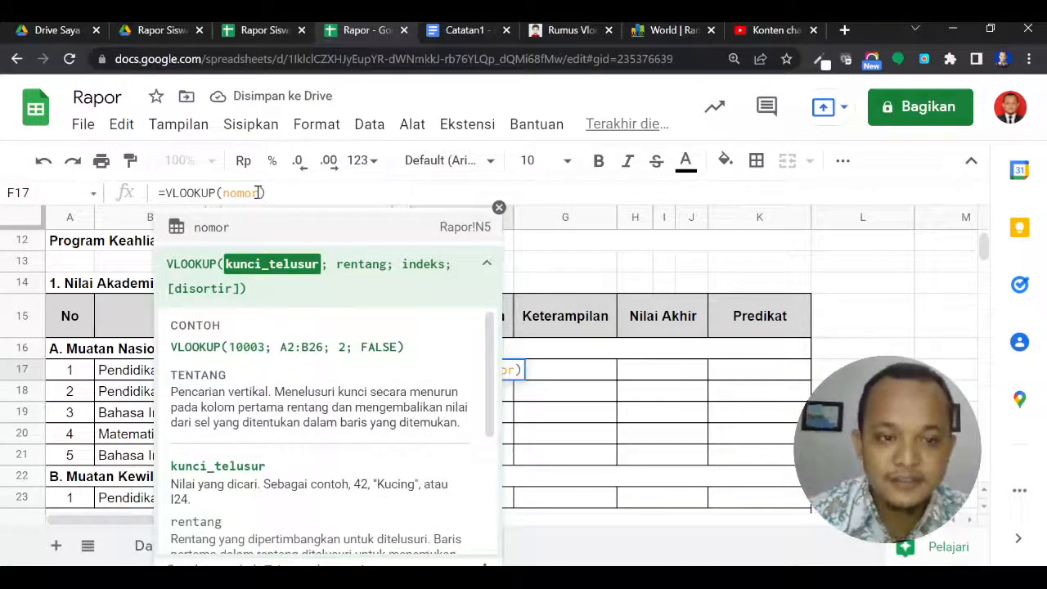
{"action": "key", "text": "BackSpace"}
{"action": "key", "text": "BackSpace"}
{"action": "key", "text": "BackSpace"}
{"action": "key", "text": "BackSpace"}
{"action": "key", "text": "BackSpace"}
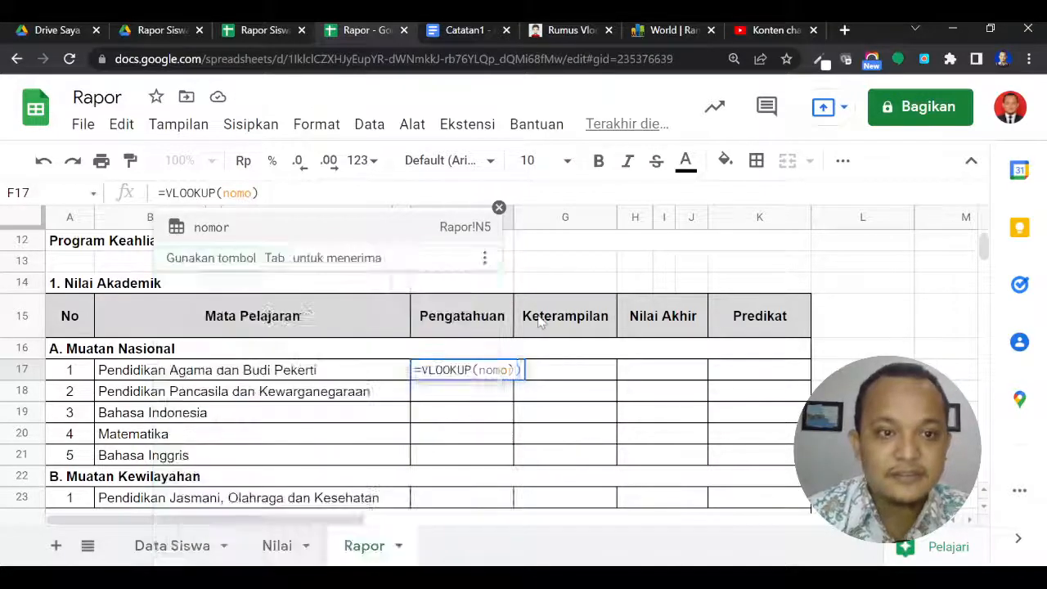
{"action": "key", "text": "BackSpace"}
{"action": "key", "text": "BackSpace"}
{"action": "key", "text": "BackSpace"}
{"action": "key", "text": "BackSpace"}
{"action": "key", "text": "BackSpace"}
{"action": "key", "text": "BackSpace"}
{"action": "key", "text": "BackSpace"}
{"action": "key", "text": "BackSpace"}
{"action": "key", "text": "BackSpace"}
Step: Enter the formula =VLOOKUP(nomor;nilai;3) in F17 for the Pendidikan Agama dan Budi Pekerti knowledge score
{"action": "type", "text": "=vl"}
{"action": "key", "text": "Tab"}
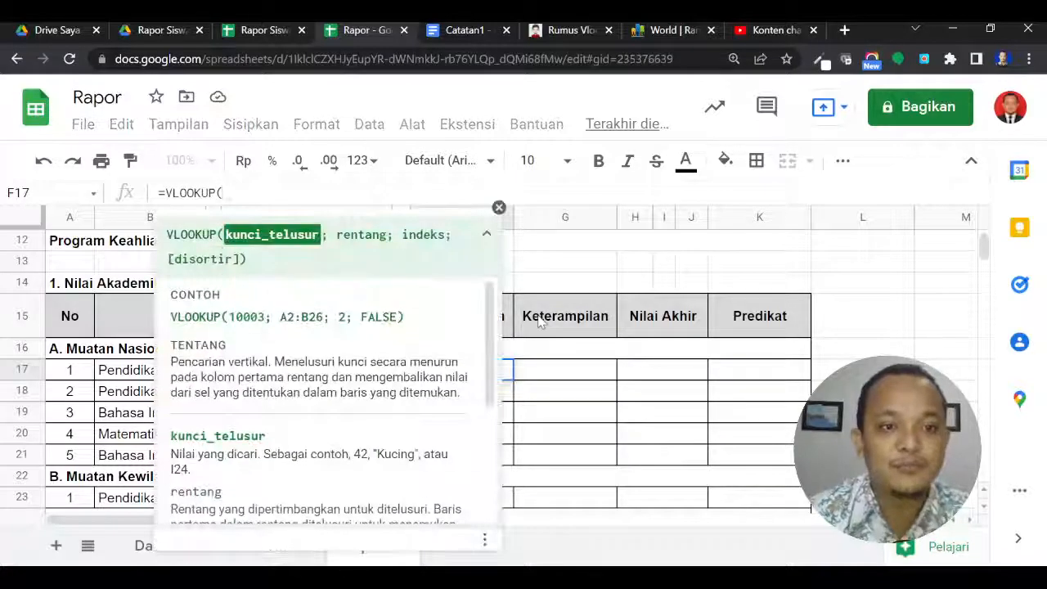
{"action": "type", "text": "n"}
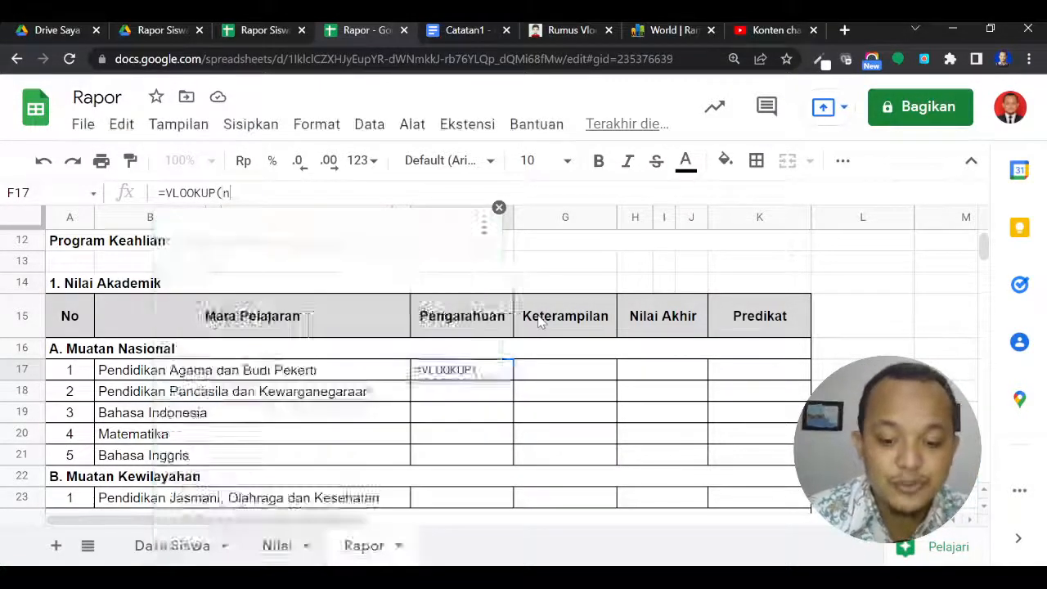
{"action": "type", "text": "omor; "}
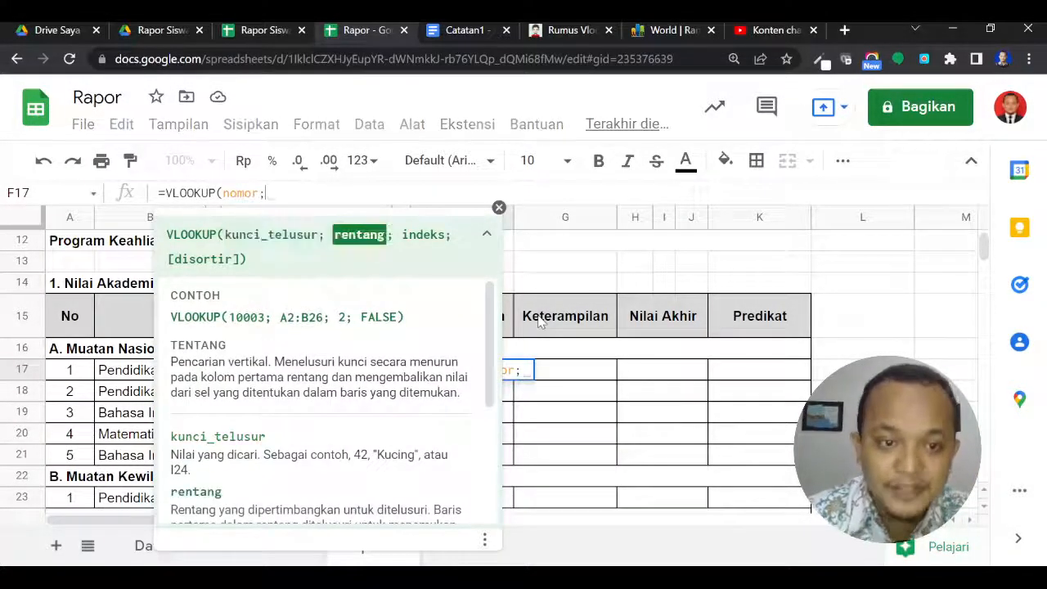
{"action": "type", "text": "nilai"}
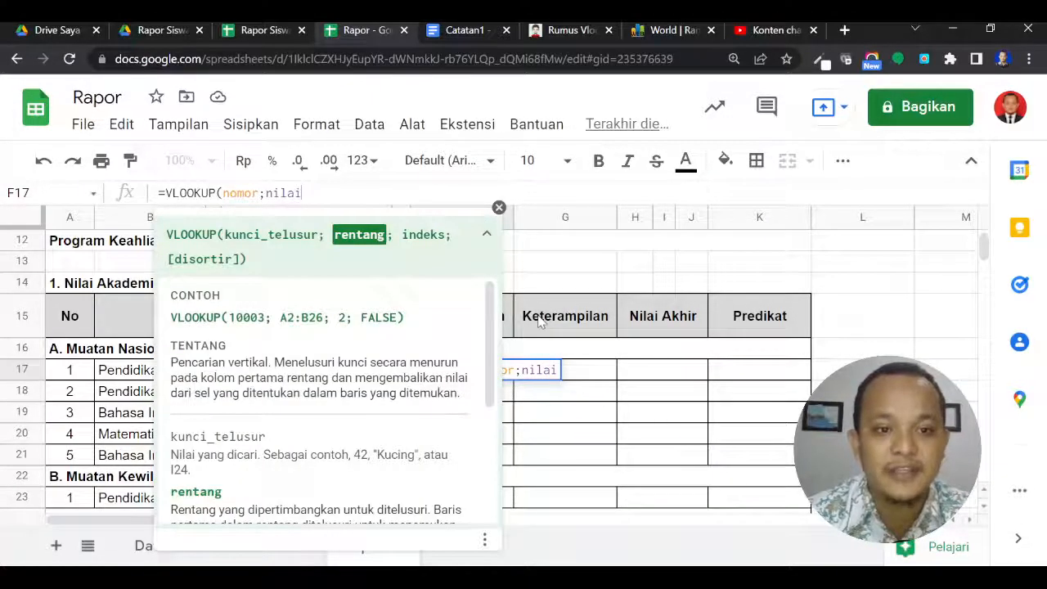
{"action": "type", "text": "; "}
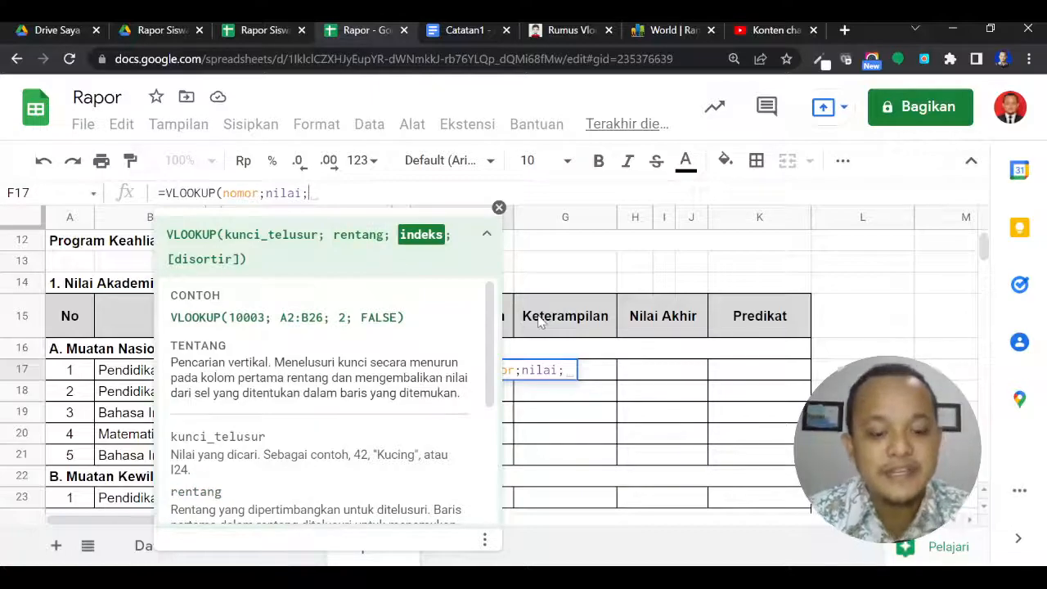
{"action": "type", "text": "3)"}
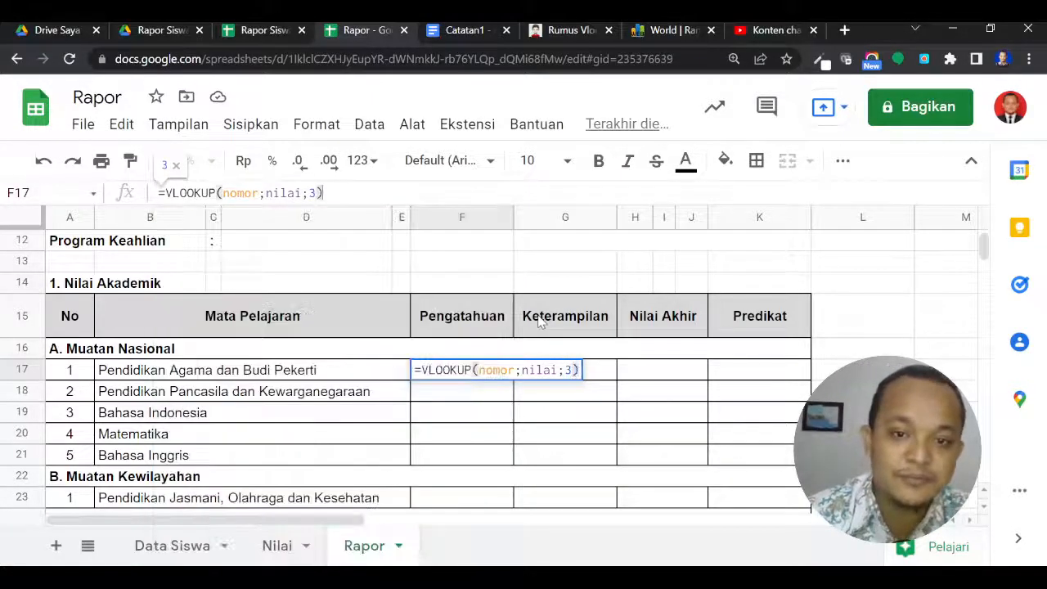
{"action": "key", "text": "Return"}
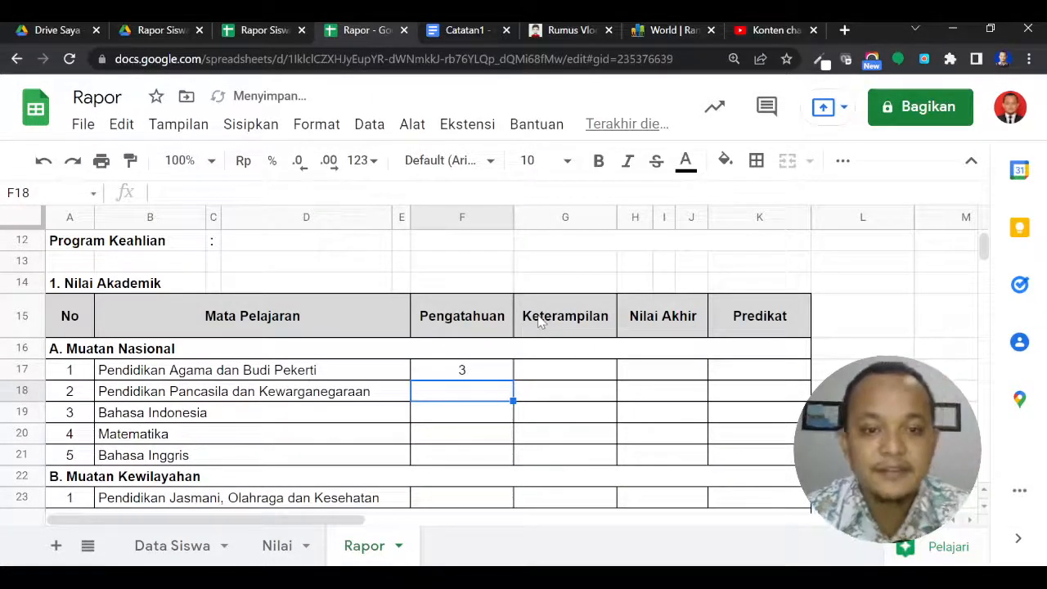
Step: Compare the lookup formula in F17 with the Pend. Agama (P) and (K) columns and their row 3 numbers in the Nilai sheet
{"action": "left_click", "coordinate": [472, 366]}
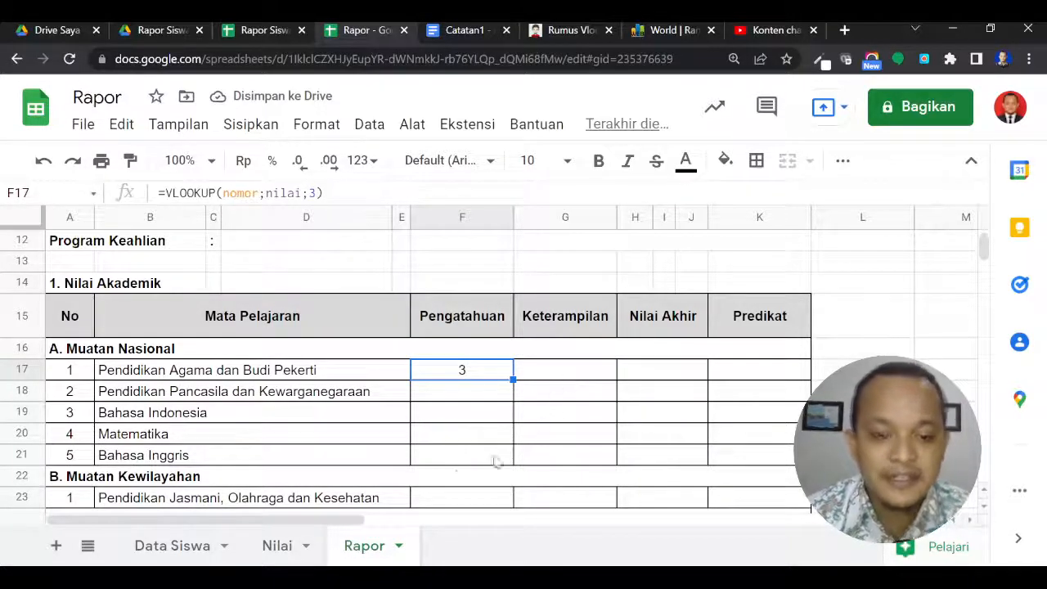
{"action": "left_click", "coordinate": [255, 553]}
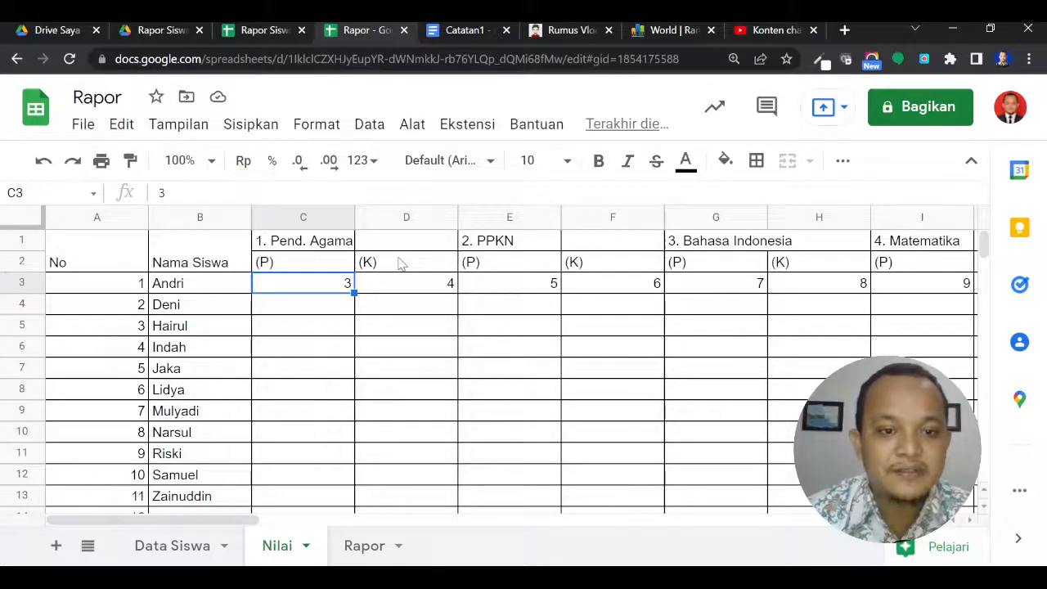
{"action": "left_click", "coordinate": [401, 263]}
{"action": "left_click", "coordinate": [327, 262]}
{"action": "left_click", "coordinate": [401, 270]}
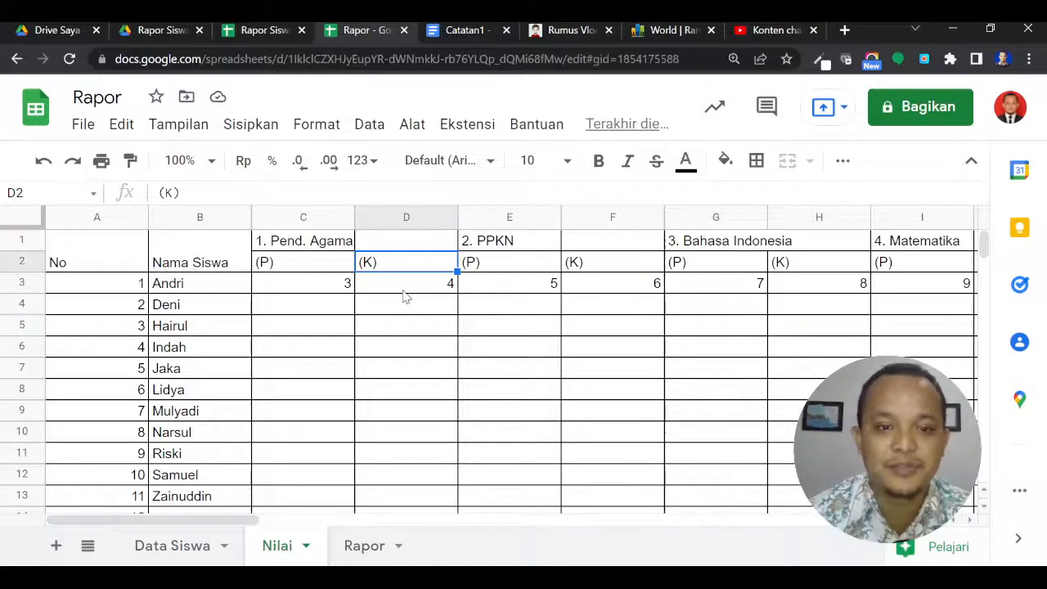
{"action": "left_click", "coordinate": [404, 297]}
{"action": "left_click", "coordinate": [324, 293]}
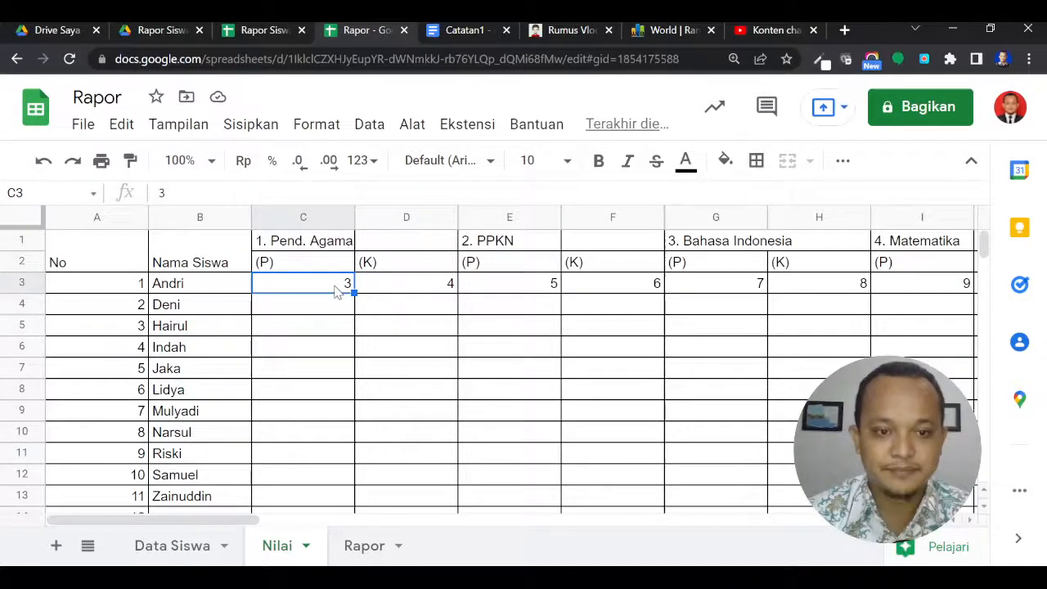
{"action": "left_click", "coordinate": [377, 293]}
Step: Enter =VLOOKUP(nomor;nilai;4) in G17 of the Rapor sheet for the Pendidikan Agama dan Budi Pekerti Keterampilan score
{"action": "left_click", "coordinate": [364, 545]}
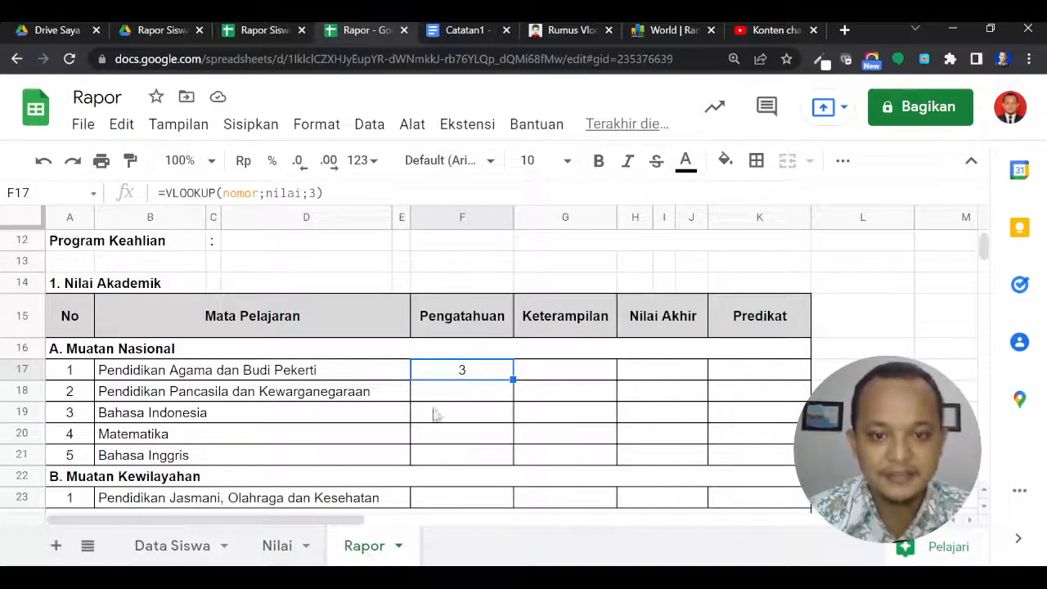
{"action": "left_click", "coordinate": [560, 373]}
{"action": "type", "text": "=vl"}
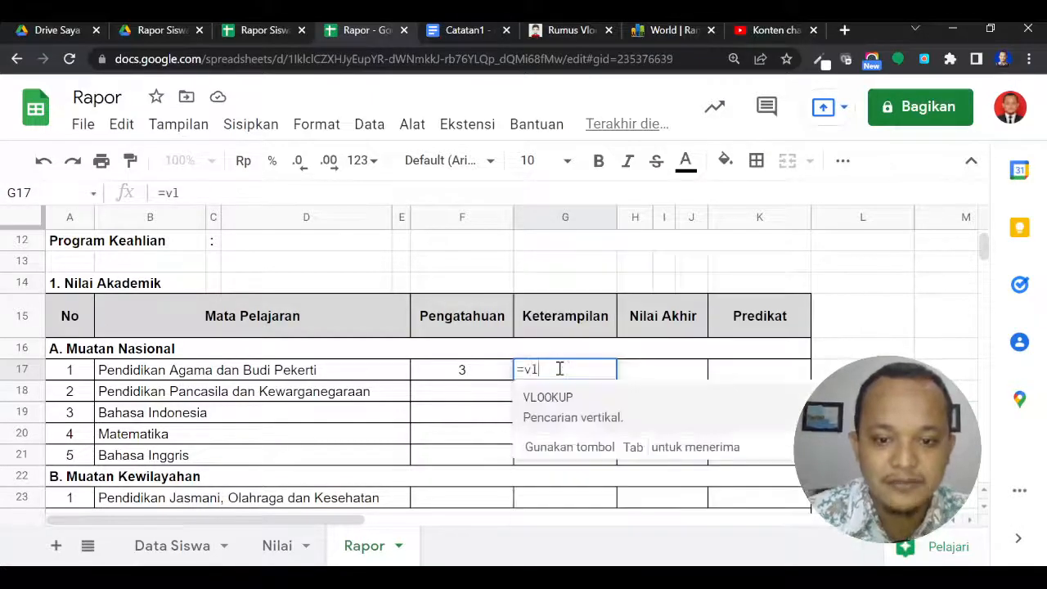
{"action": "key", "text": "Tab"}
{"action": "type", "text": "nomo"}
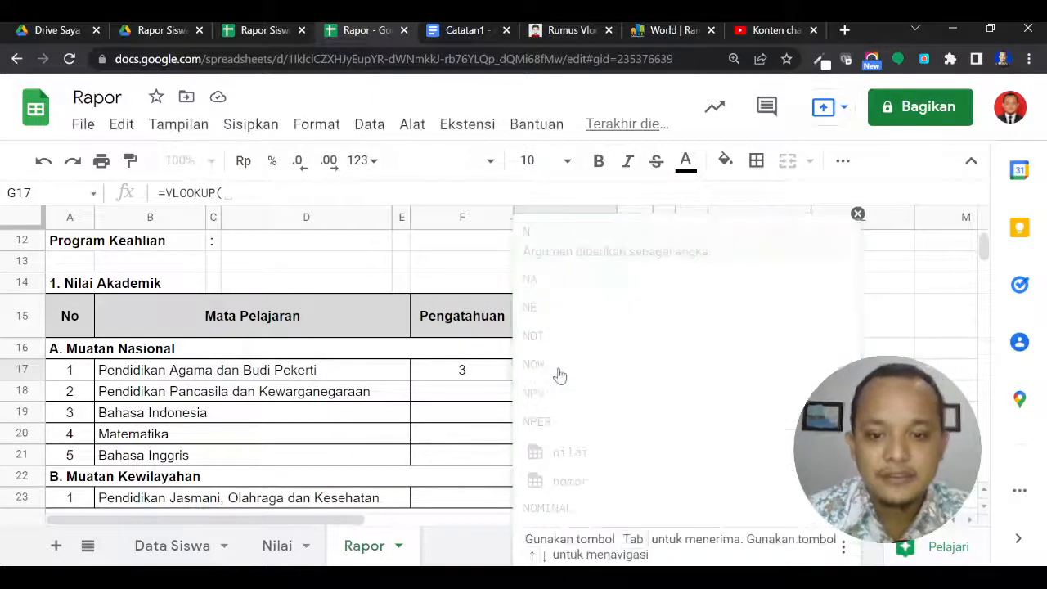
{"action": "key", "text": "Tab"}
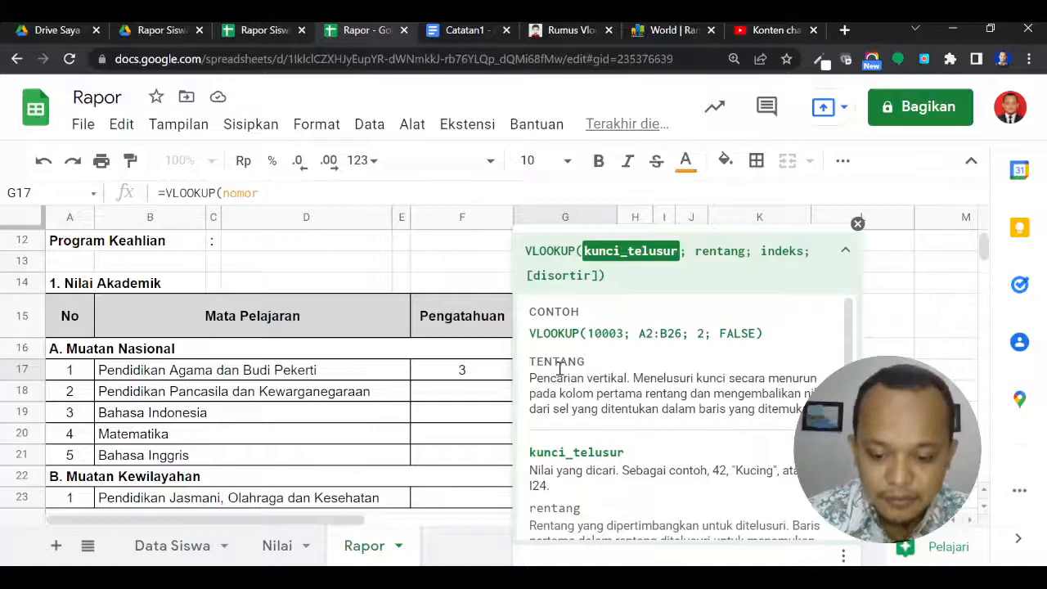
{"action": "type", "text": ","}
{"action": "type", "text": ";"}
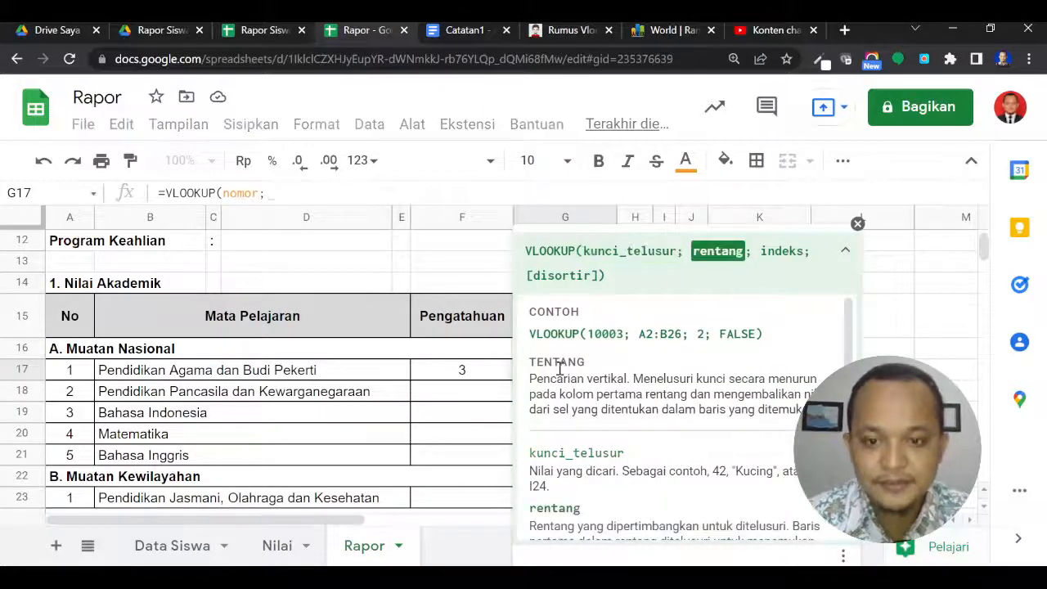
{"action": "type", "text": "nil"}
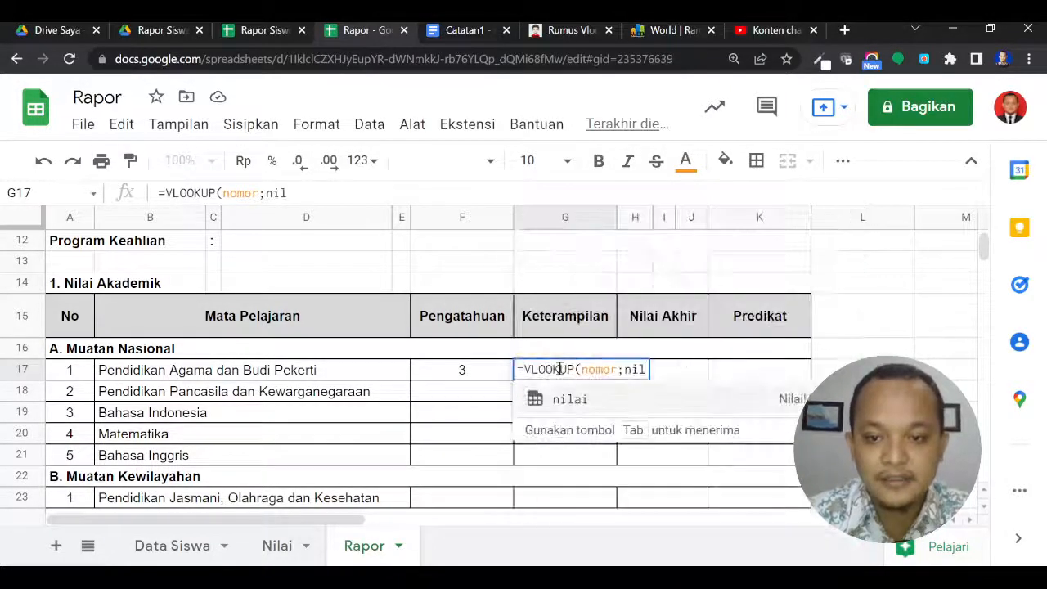
{"action": "left_click", "coordinate": [568, 398]}
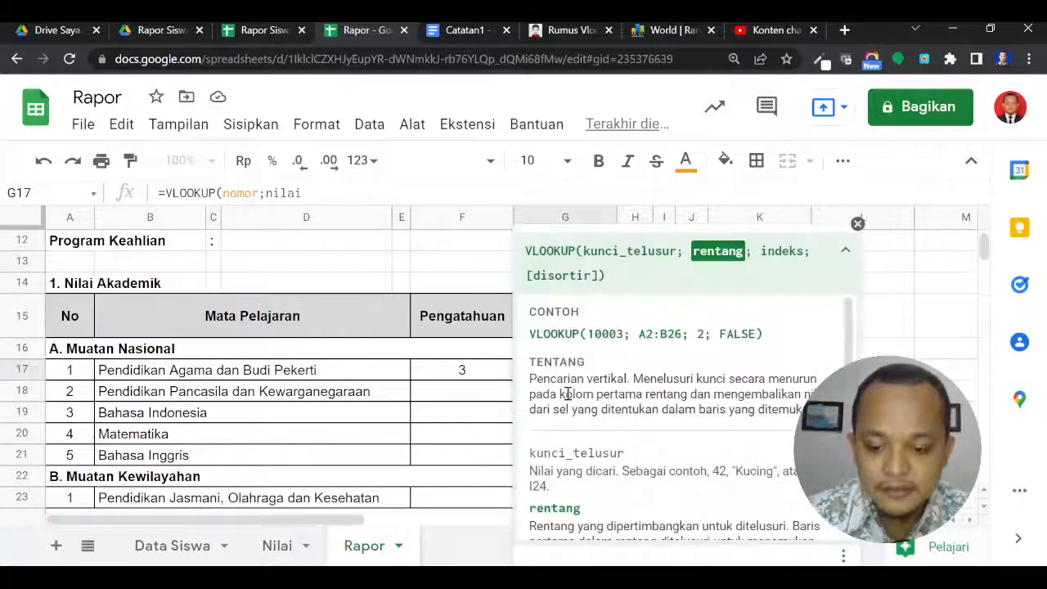
{"action": "type", "text": ";4"}
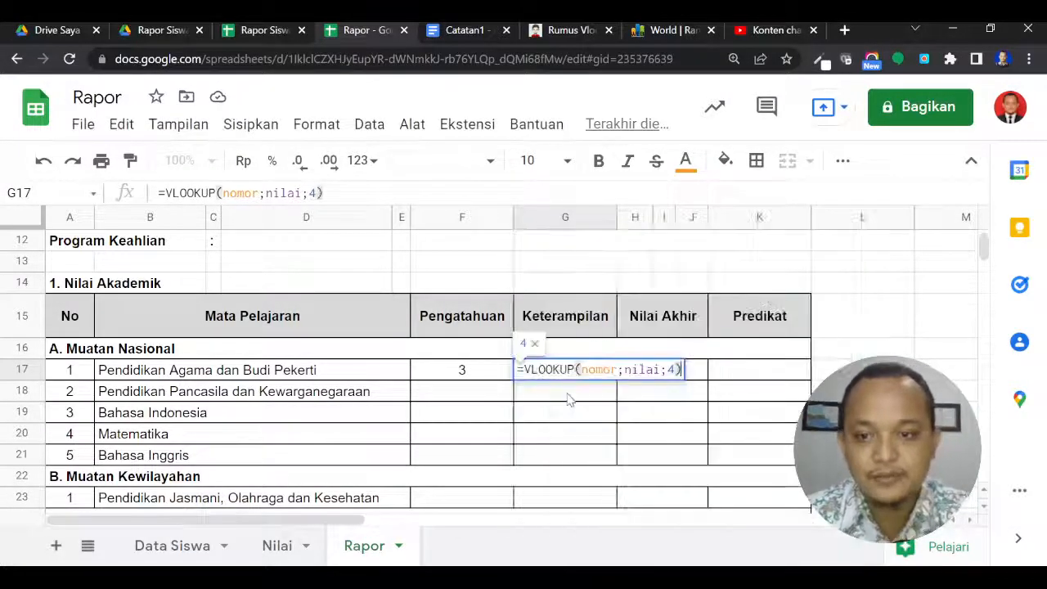
{"action": "key", "text": "Return"}
Step: Fill the F17 lookup formula down to F21 and set the column index in F18 to 5
{"action": "left_click", "coordinate": [498, 376]}
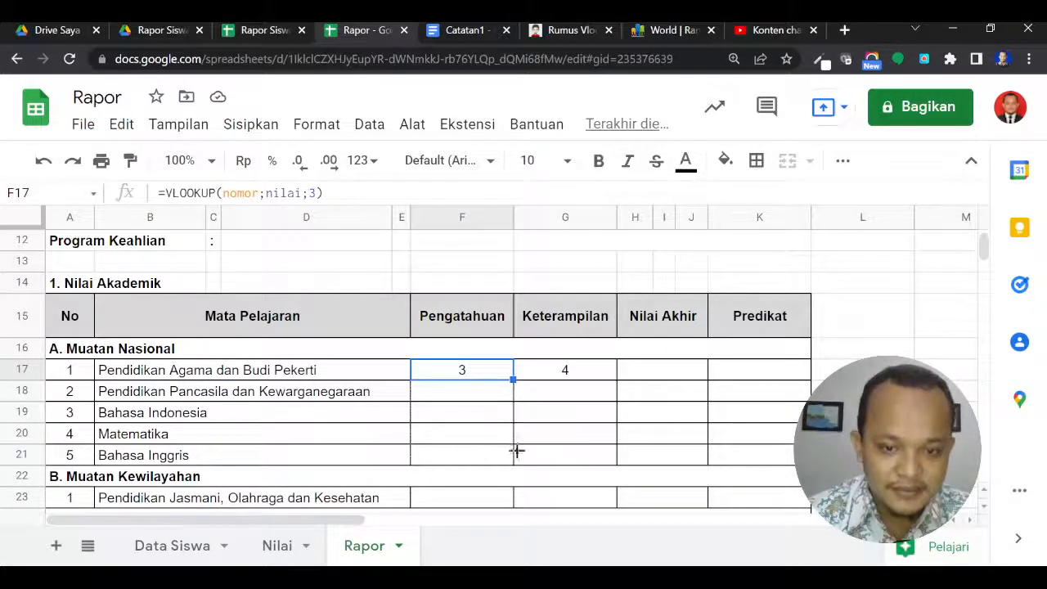
{"action": "left_click_drag", "start_coordinate": [516, 463], "coordinate": [516, 463]}
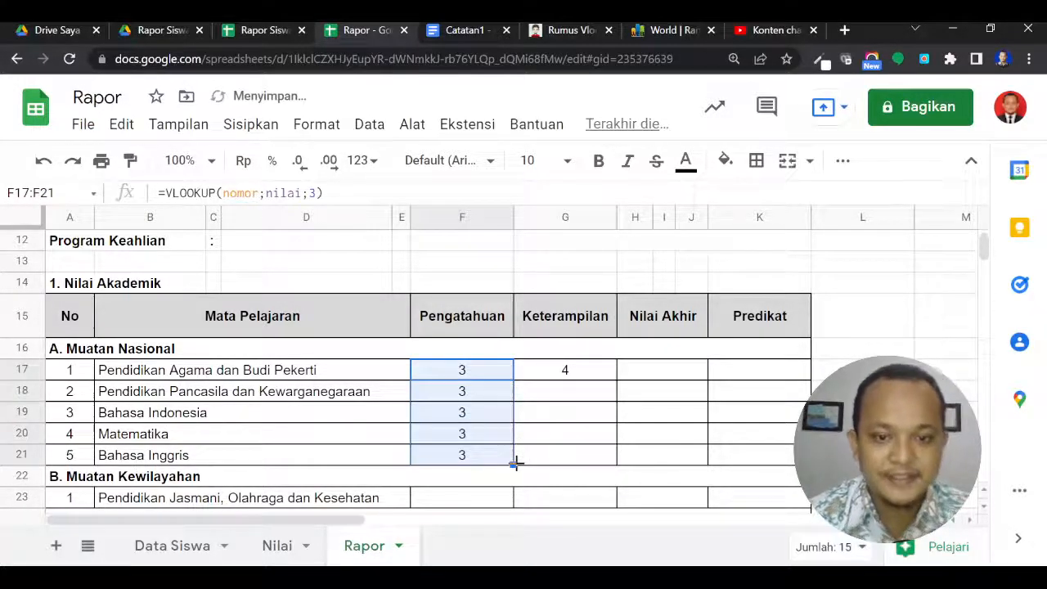
{"action": "left_click", "coordinate": [479, 393]}
{"action": "left_click", "coordinate": [314, 192]}
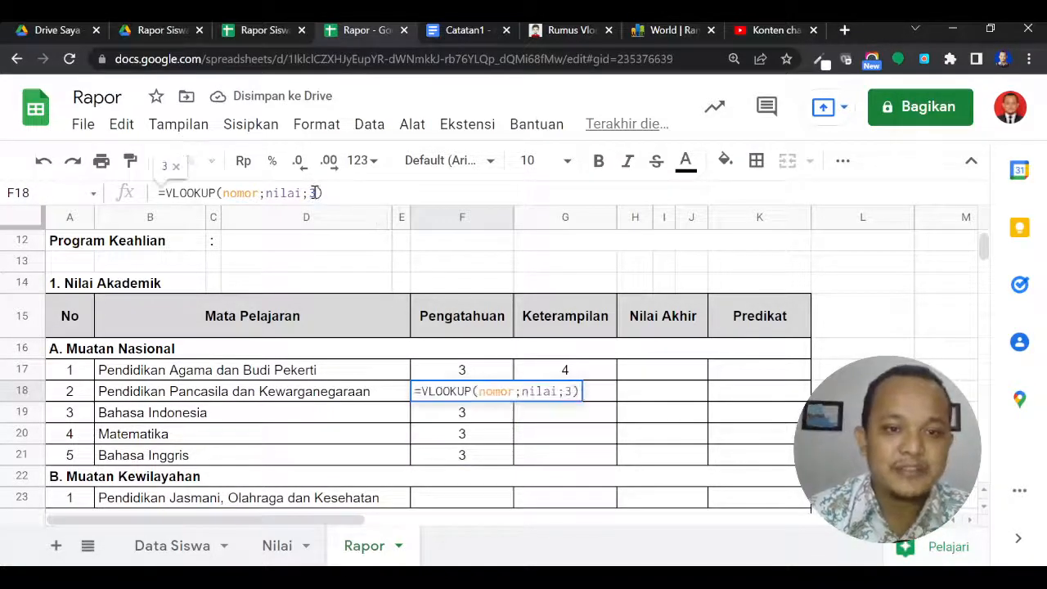
{"action": "key", "text": "Return"}
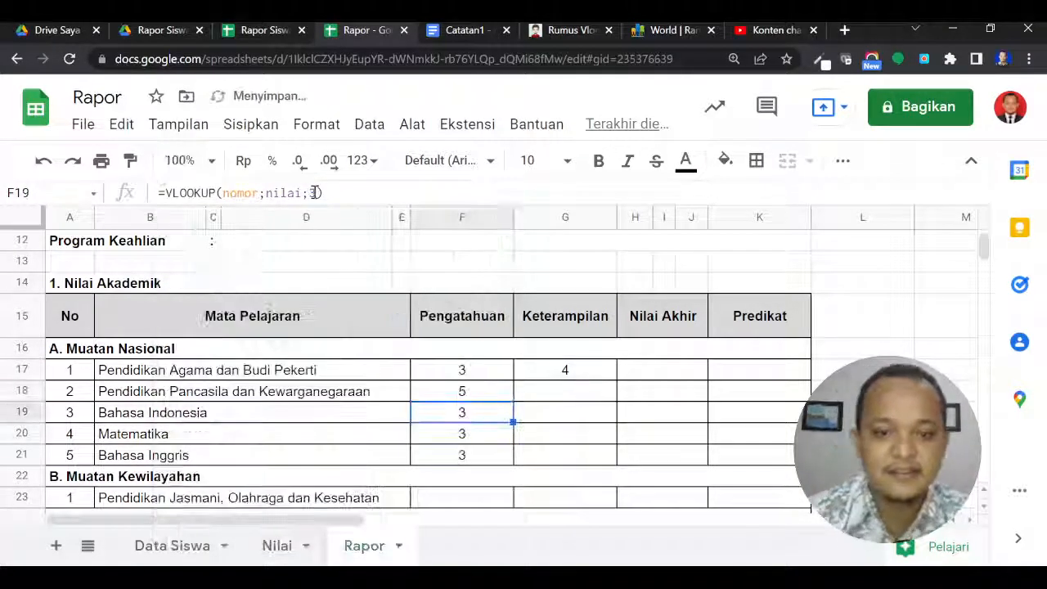
Step: Check the F17 and F18 formulas against the PPKN column numbering in the Nilai sheet and return to the Rapor sheet
{"action": "left_click", "coordinate": [467, 374]}
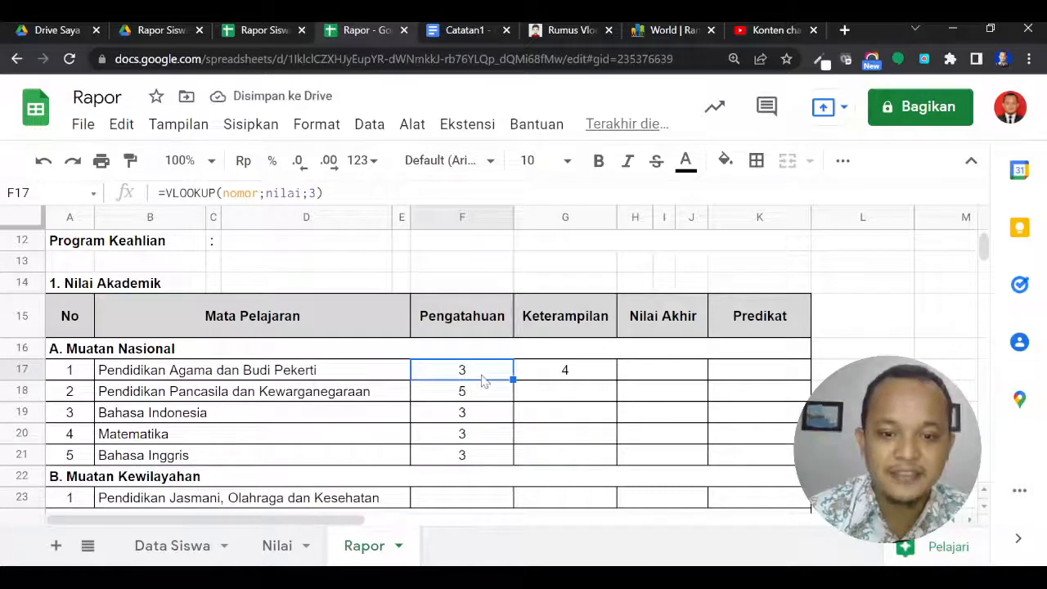
{"action": "left_click", "coordinate": [475, 400]}
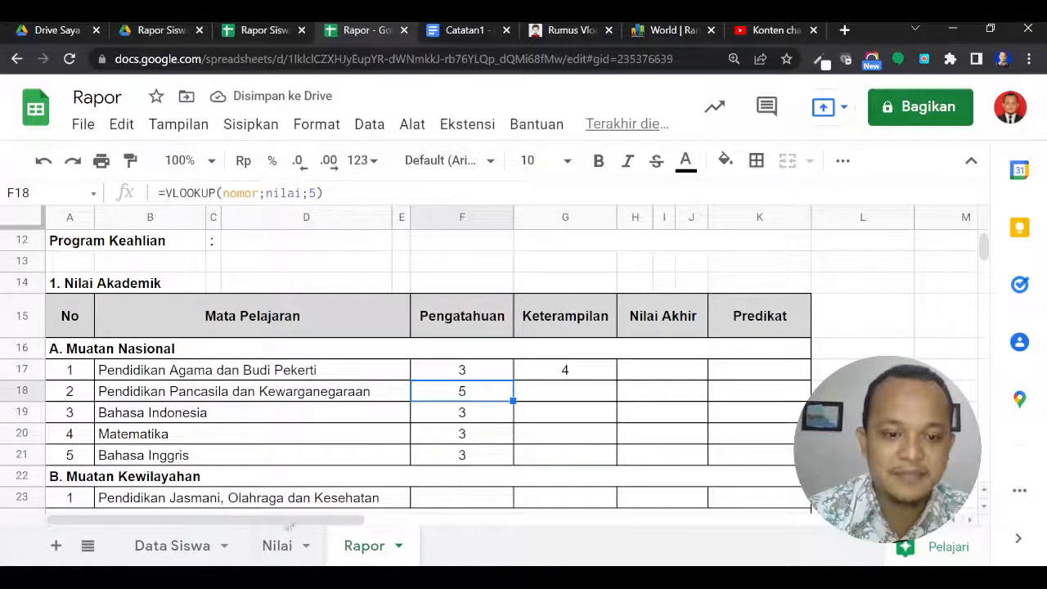
{"action": "left_click", "coordinate": [278, 546]}
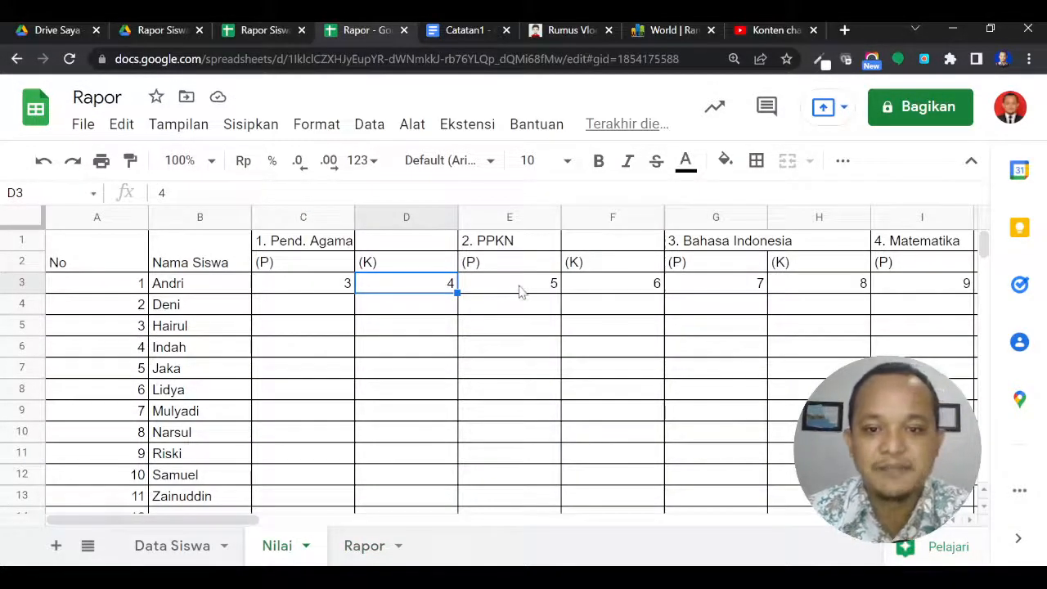
{"action": "left_click", "coordinate": [382, 549]}
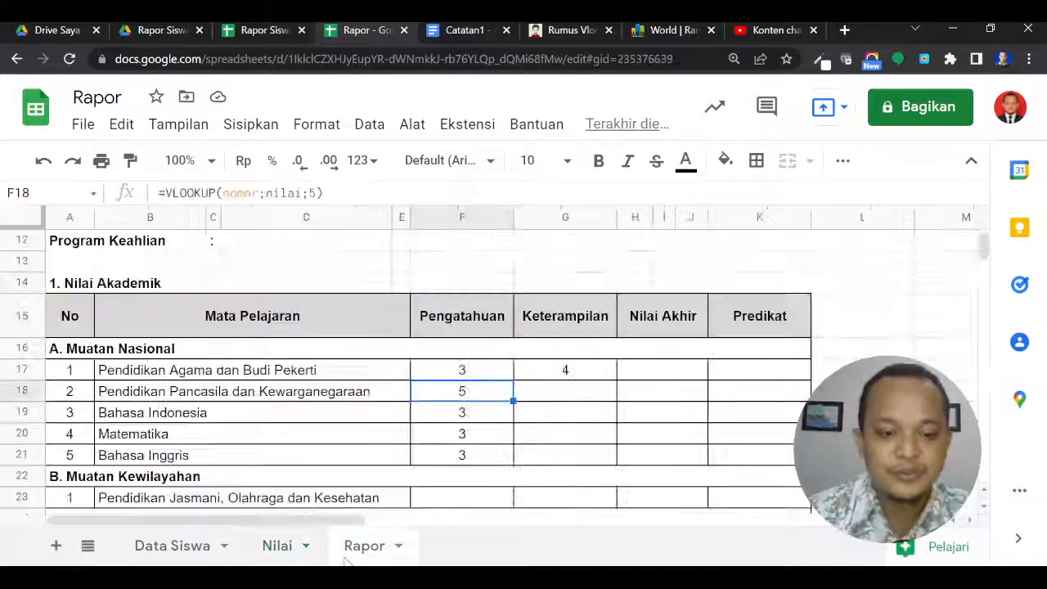
{"action": "left_click", "coordinate": [487, 414]}
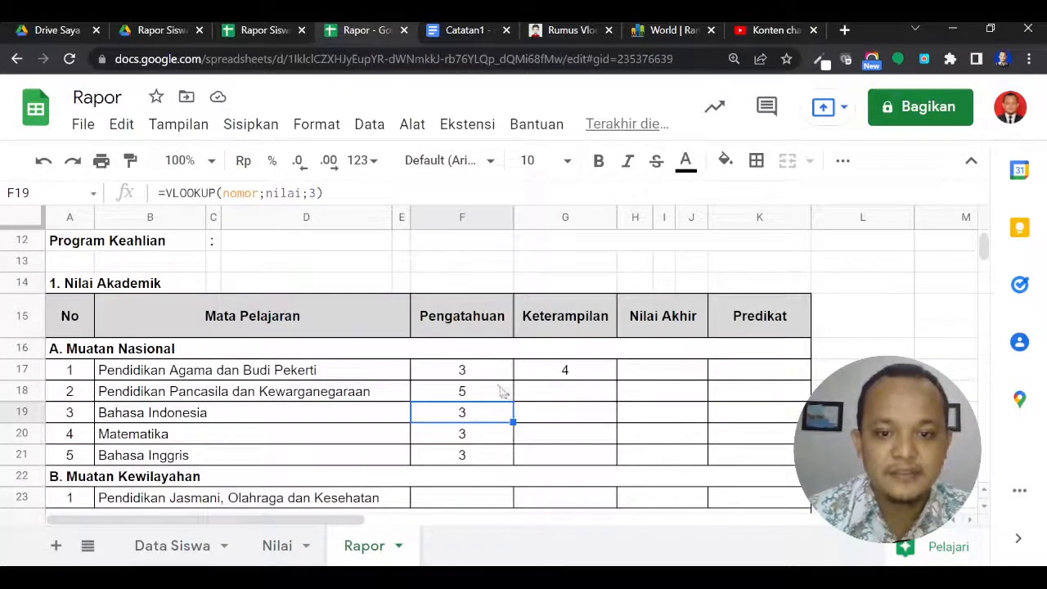
Step: Fill the G17 lookup formula down to G21 and set the column index in G18 to 6
{"action": "left_click", "coordinate": [558, 371]}
{"action": "left_click_drag", "start_coordinate": [618, 378], "coordinate": [608, 464]}
{"action": "left_click", "coordinate": [588, 391]}
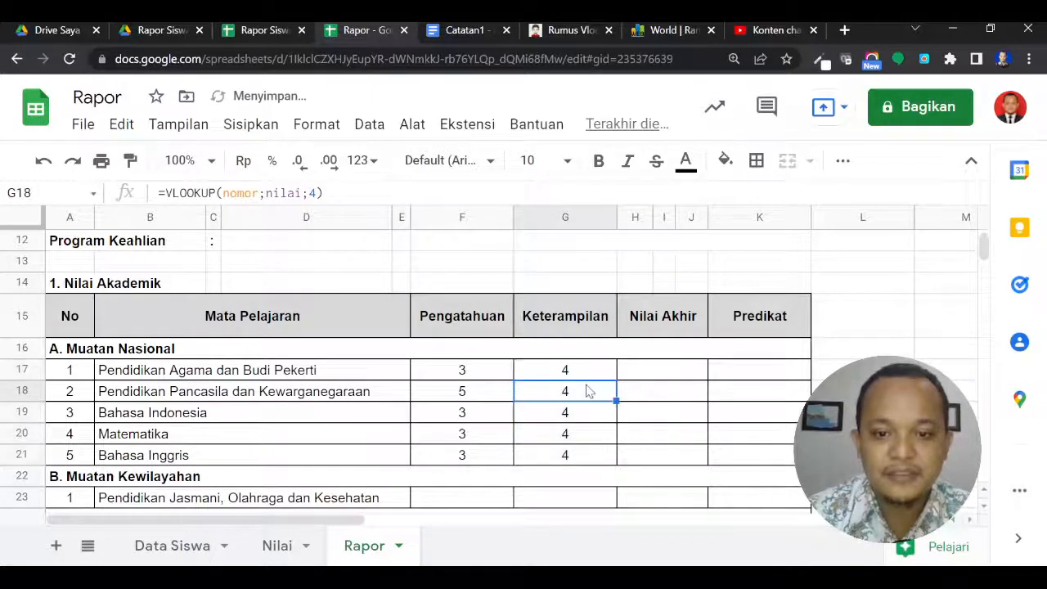
{"action": "left_click", "coordinate": [316, 193]}
{"action": "key", "text": "BackSpace"}
{"action": "type", "text": "6"}
{"action": "key", "text": "Return"}
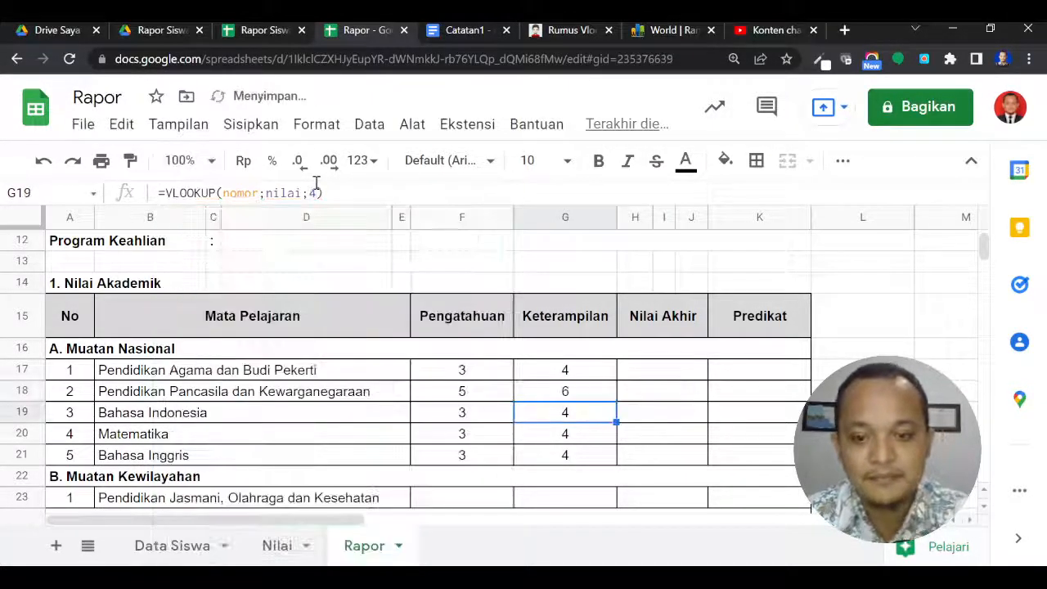
Step: Set the lookup column index for Bahasa Indonesia to 7 in F19 and 8 in G19
{"action": "key", "text": "Left"}
{"action": "left_click", "coordinate": [319, 193]}
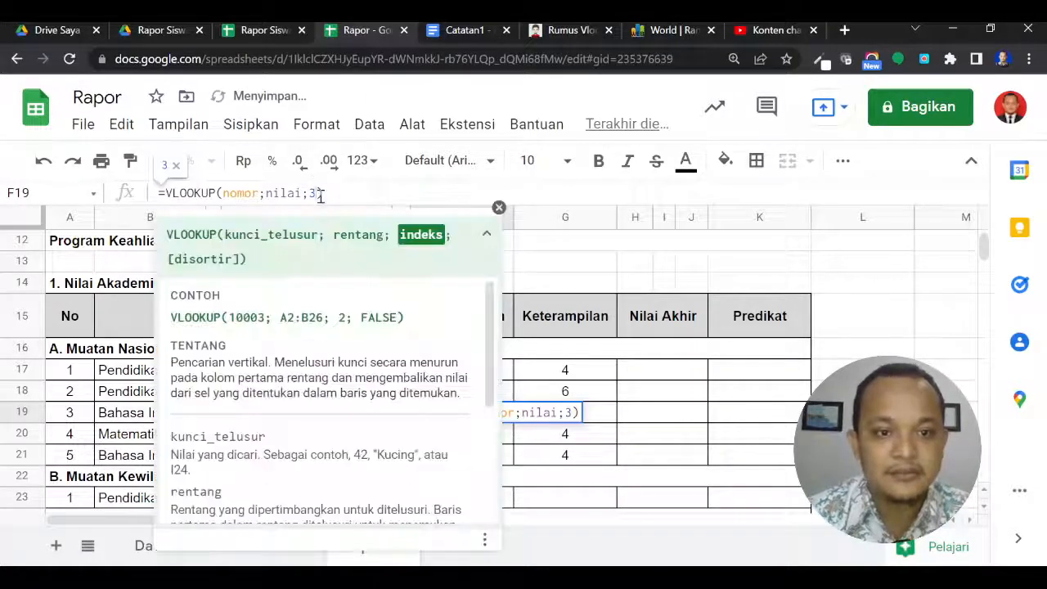
{"action": "key", "text": "BackSpace"}
{"action": "type", "text": "7"}
{"action": "key", "text": "Return"}
{"action": "key", "text": "Right"}
{"action": "key", "text": "Up"}
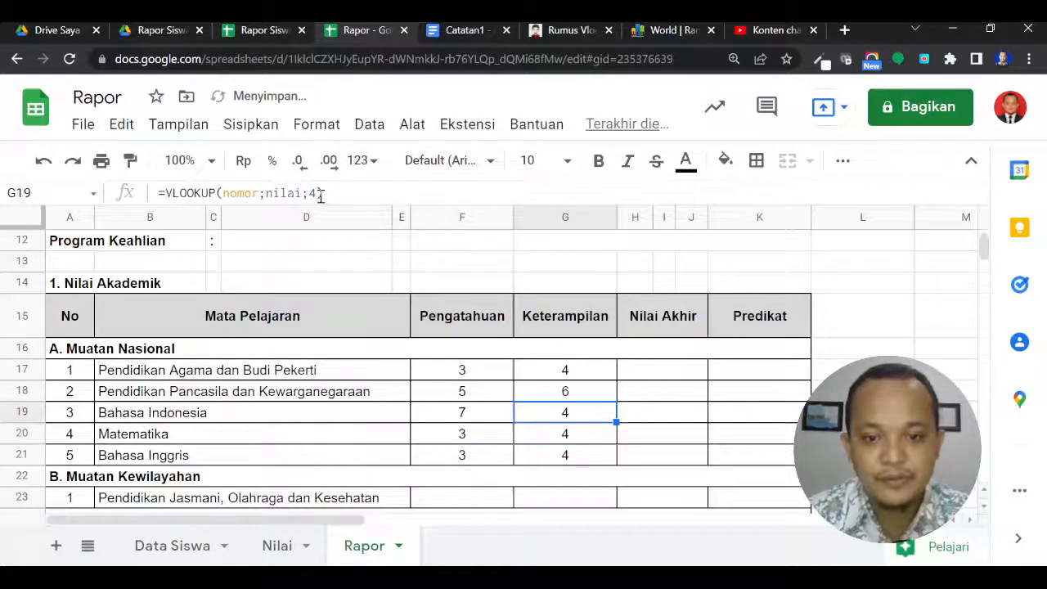
{"action": "left_click", "coordinate": [319, 193]}
{"action": "key", "text": "BackSpace"}
{"action": "type", "text": "8"}
{"action": "key", "text": "Return"}
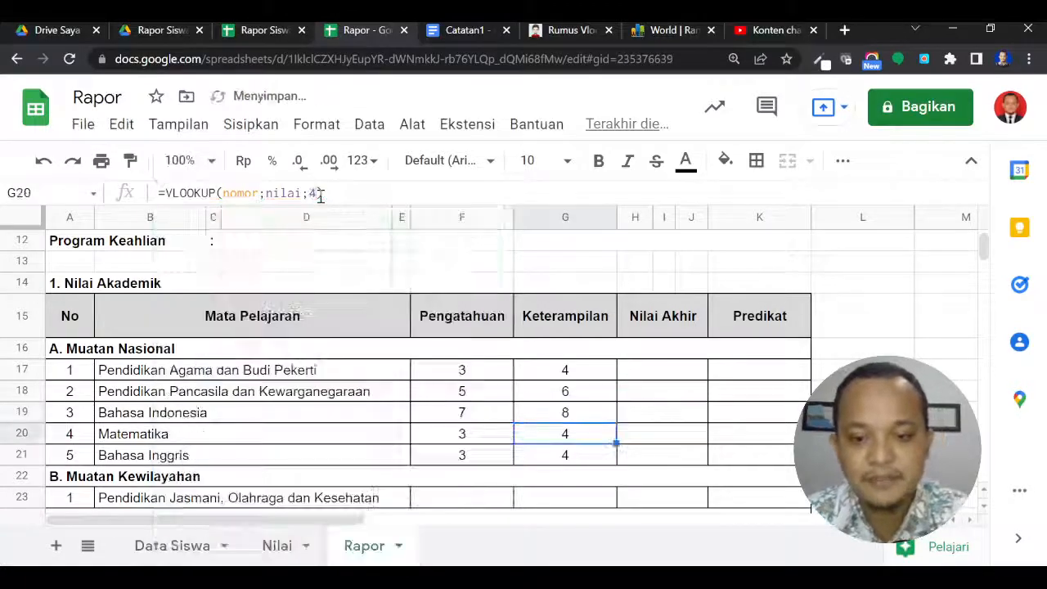
Step: Set the lookup column index for Matematika to 9 in F20 and 10 in G20
{"action": "key", "text": "Left"}
{"action": "left_click", "coordinate": [318, 193]}
{"action": "key", "text": "BackSpace"}
{"action": "type", "text": "9"}
{"action": "key", "text": "Return"}
{"action": "key", "text": "Right"}
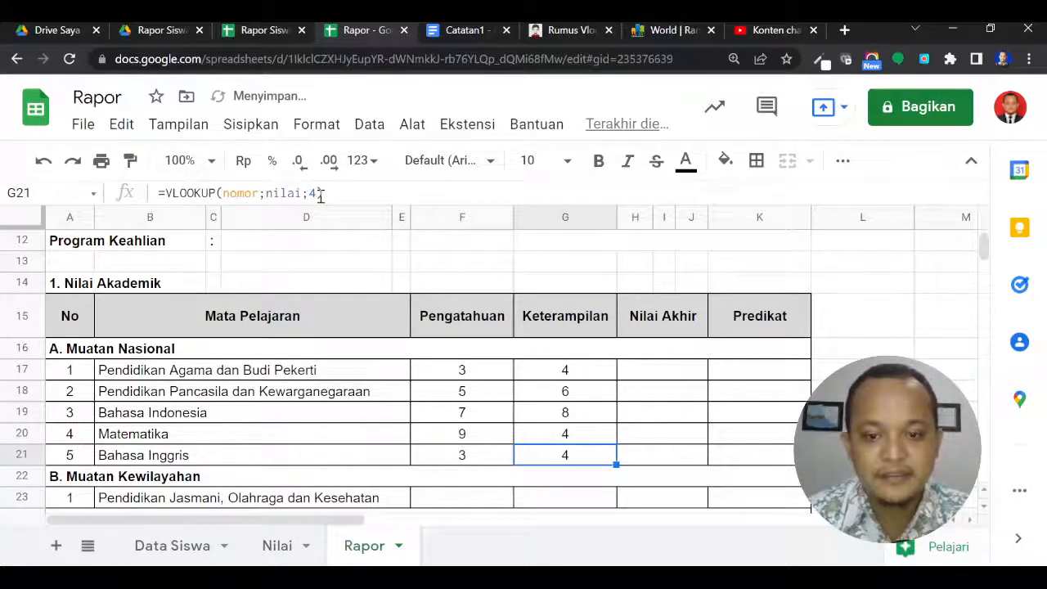
{"action": "key", "text": "Up"}
{"action": "left_click", "coordinate": [319, 193]}
{"action": "key", "text": "BackSpace"}
{"action": "type", "text": "10"}
{"action": "key", "text": "Return"}
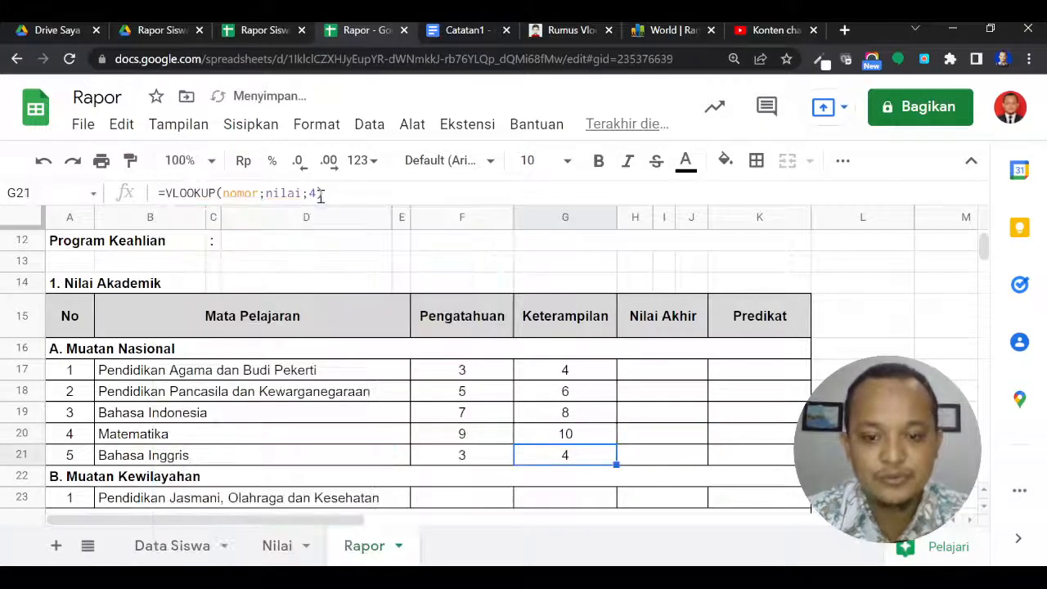
Step: Set the lookup column index for Bahasa Inggris to 11 in F21 and 12 in G21, and select the F17:G21 scores
{"action": "key", "text": "Left"}
{"action": "left_click", "coordinate": [319, 193]}
{"action": "key", "text": "BackSpace"}
{"action": "type", "text": "11"}
{"action": "key", "text": "Tab"}
{"action": "left_click", "coordinate": [319, 193]}
{"action": "key", "text": "BackSpace"}
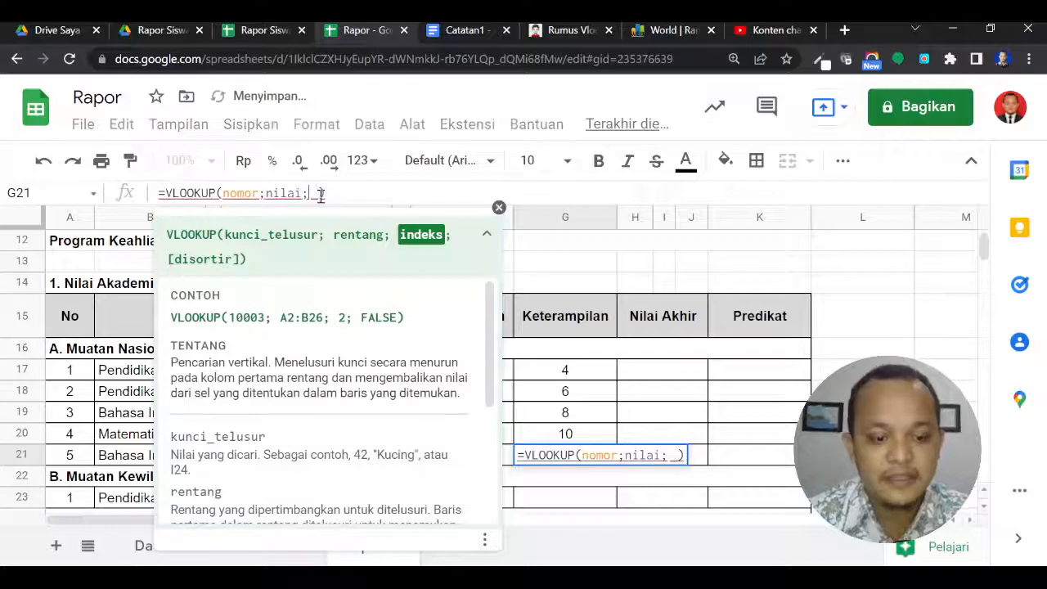
{"action": "type", "text": "12"}
{"action": "key", "text": "Return"}
{"action": "left_click_drag", "start_coordinate": [463, 373], "coordinate": [538, 462]}
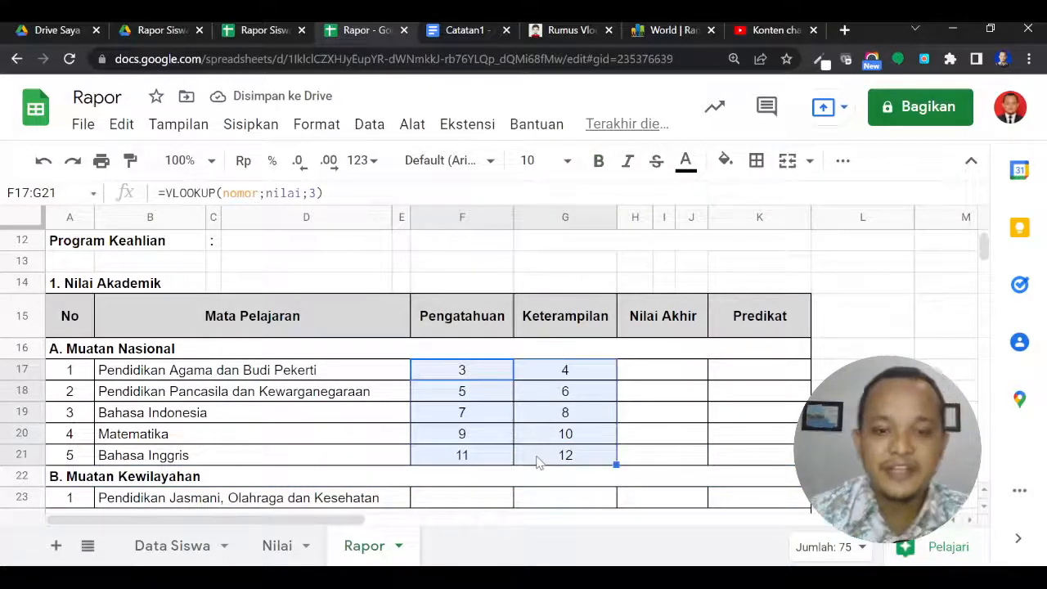
Step: Enter the scores 80, 90, 100 and 70 in C4:F4 of the Nilai sheet for student number 2
{"action": "left_click", "coordinate": [270, 546]}
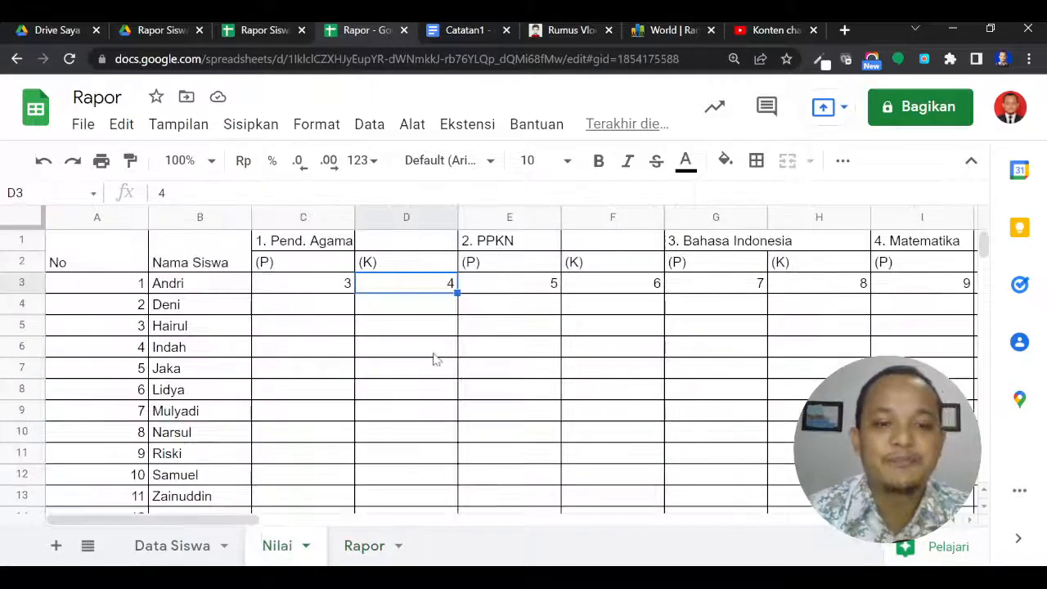
{"action": "left_click", "coordinate": [300, 315]}
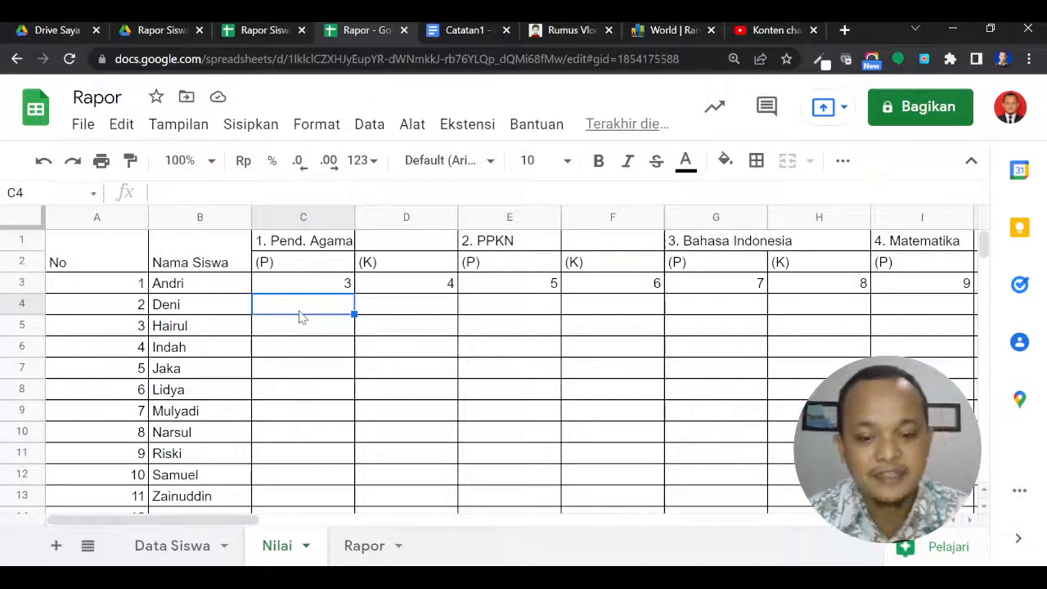
{"action": "type", "text": "80"}
{"action": "key", "text": "Tab"}
{"action": "type", "text": "90"}
{"action": "key", "text": "Tab"}
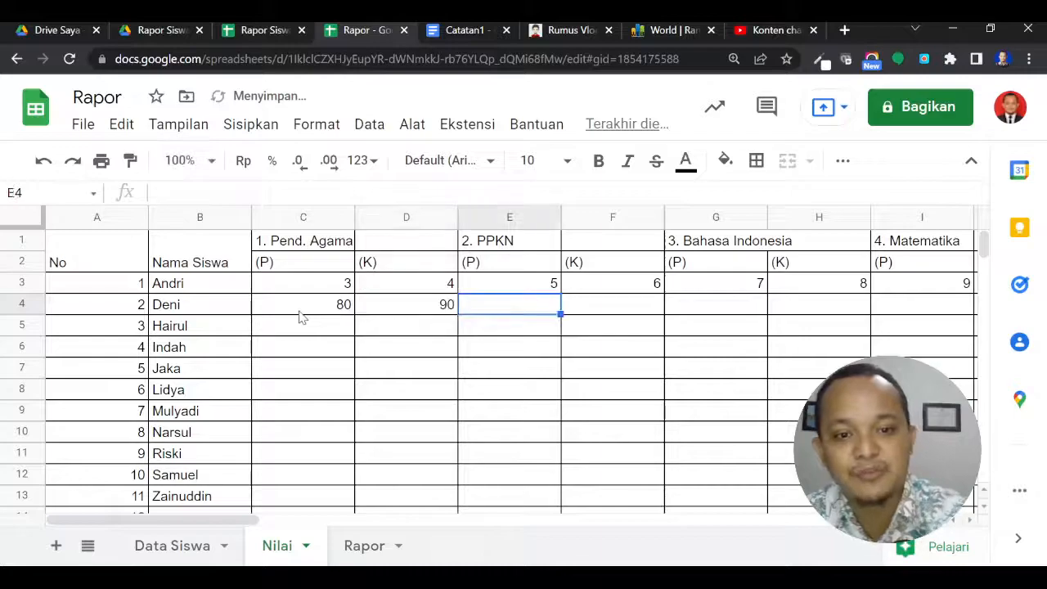
{"action": "type", "text": "100"}
{"action": "key", "text": "Tab"}
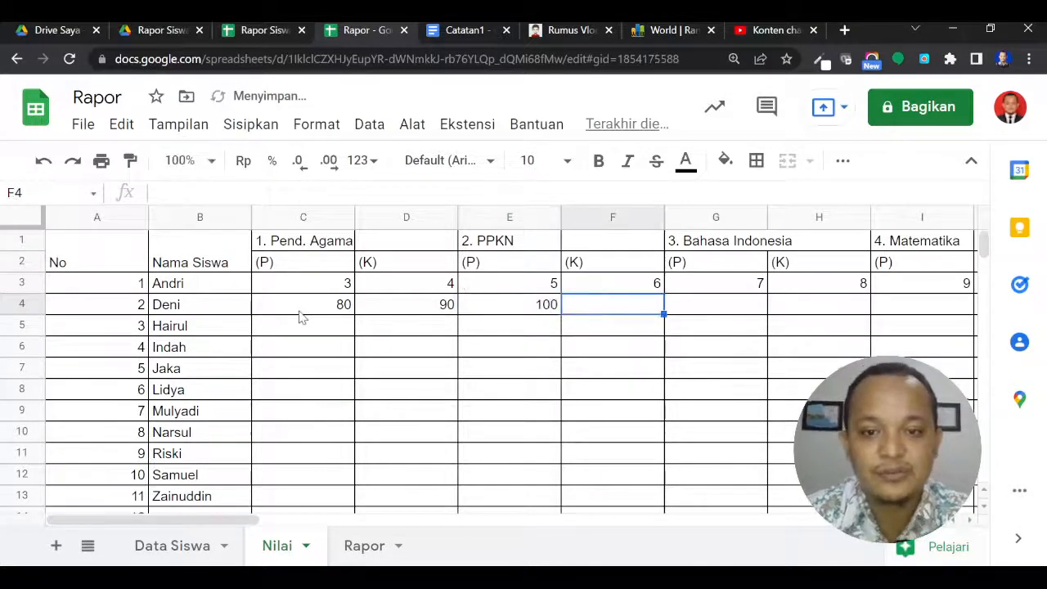
{"action": "type", "text": "70"}
{"action": "key", "text": "Return"}
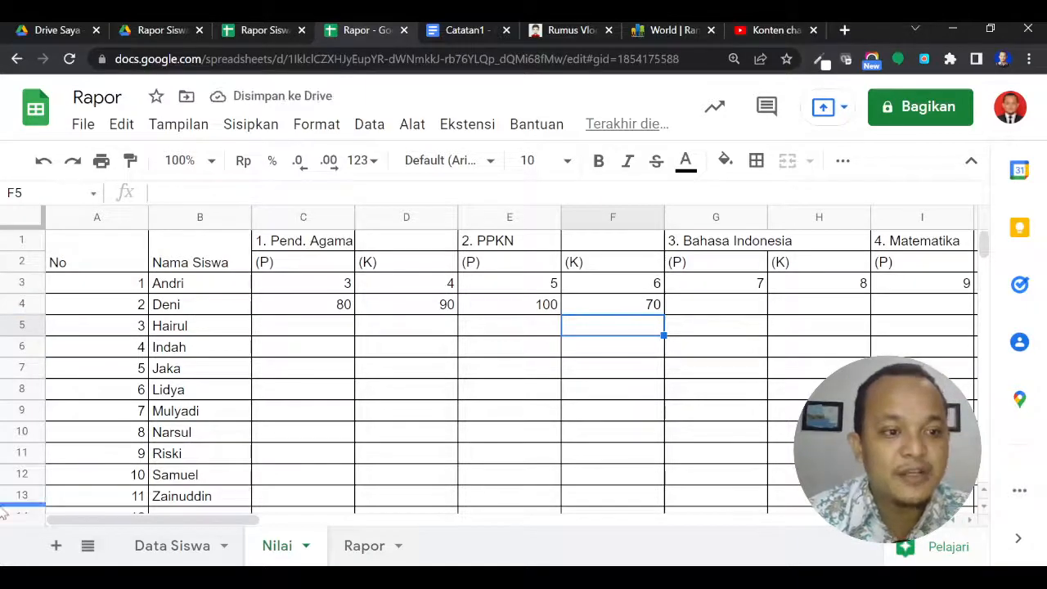
Step: Return to the Rapor sheet and set the student number in N5 to 2
{"action": "left_click", "coordinate": [127, 304]}
{"action": "left_click", "coordinate": [364, 545]}
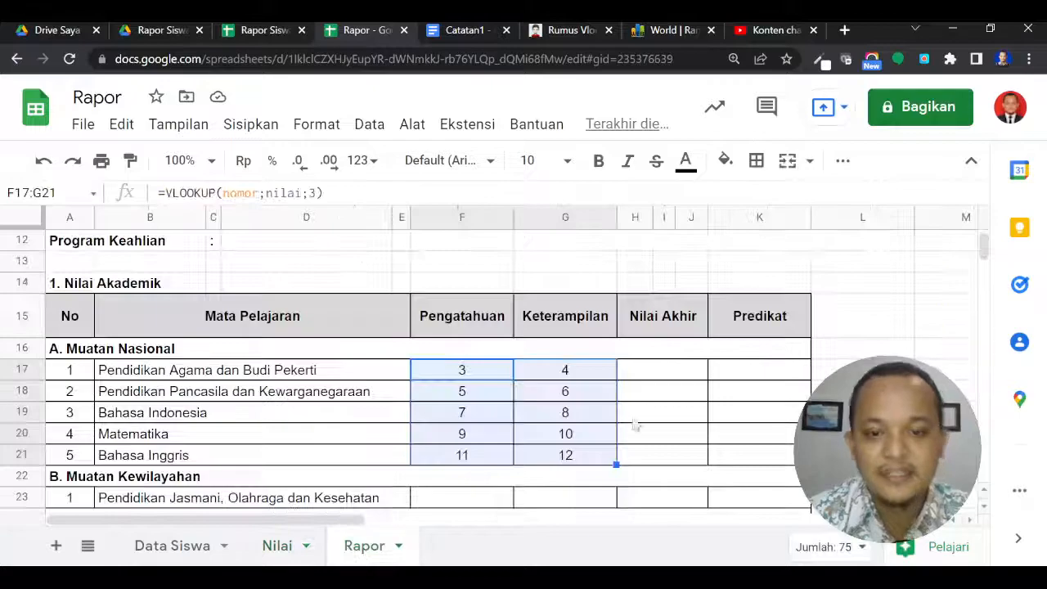
{"action": "left_click", "coordinate": [707, 390]}
{"action": "scroll", "coordinate": [707, 390], "scroll_direction": "up", "scroll_amount": 3}
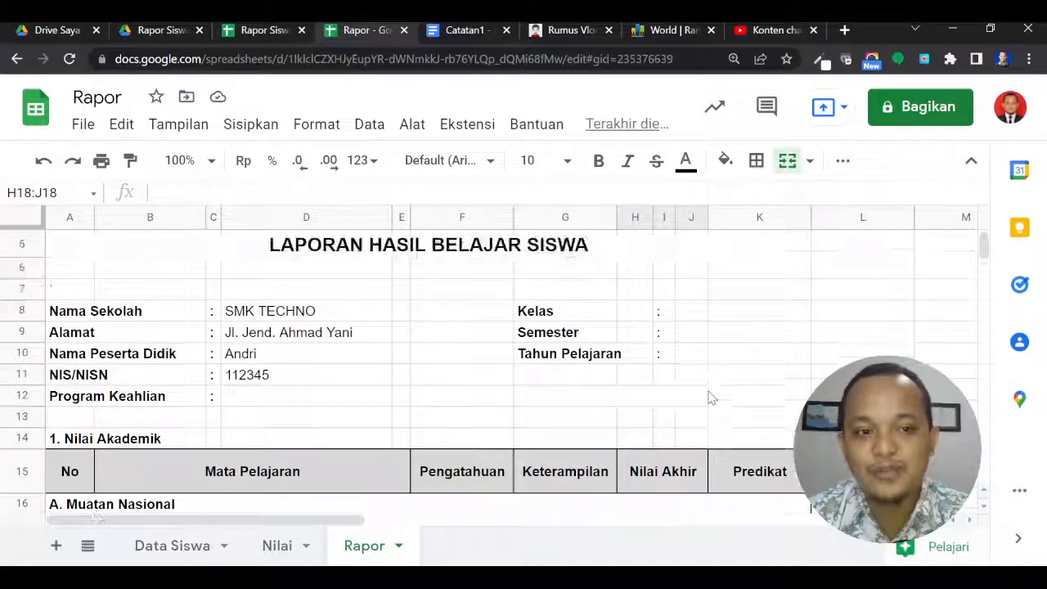
{"action": "left_click", "coordinate": [390, 354]}
{"action": "left_click", "coordinate": [897, 301]}
{"action": "key", "text": "Right"}
{"action": "key", "text": "Right"}
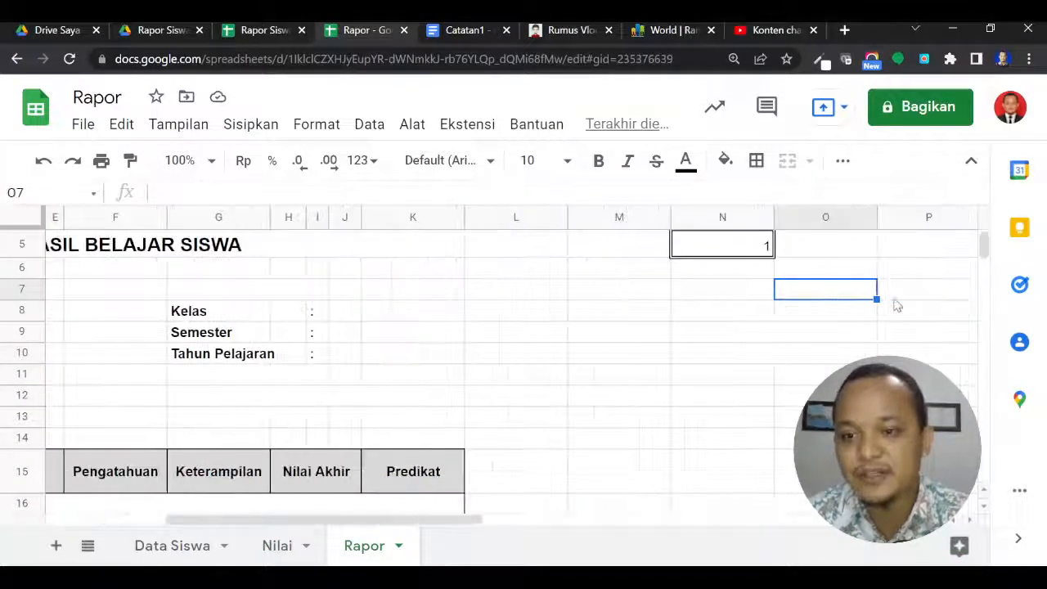
{"action": "key", "text": "Up"}
{"action": "key", "text": "Up"}
{"action": "key", "text": "Left"}
{"action": "type", "text": "2"}
{"action": "key", "text": "Return"}
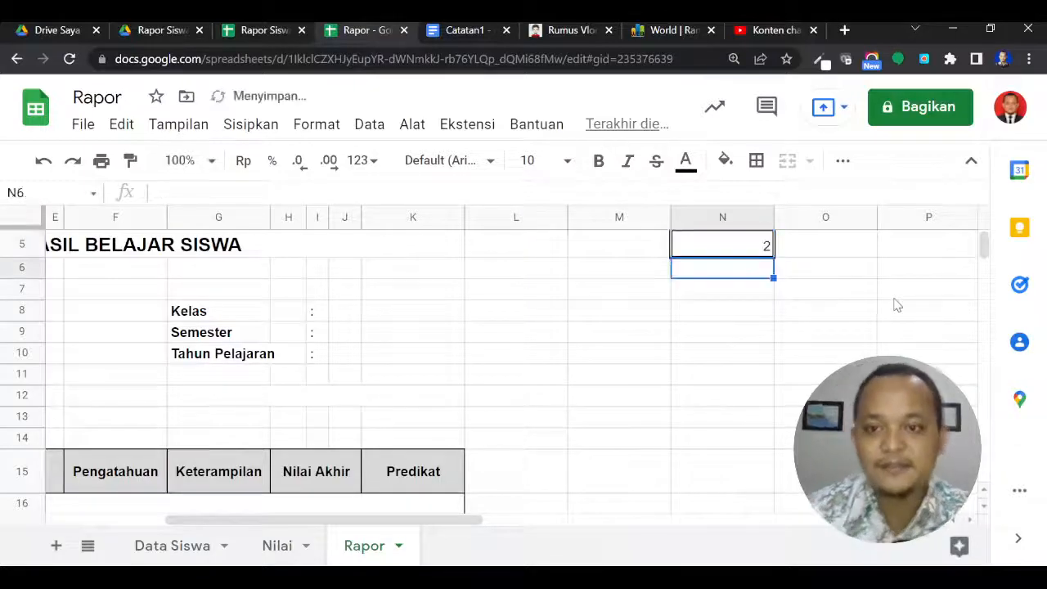
Step: Review the student details and subject scores on the report card, selecting the empty score cells F19:G21
{"action": "key", "text": "Left"}
{"action": "key", "text": "Home"}
{"action": "key", "text": "Down"}
{"action": "key", "text": "Down"}
{"action": "key", "text": "Down"}
{"action": "key", "text": "Down"}
{"action": "key", "text": "Down"}
{"action": "key", "text": "Down"}
{"action": "key", "text": "Down"}
{"action": "key", "text": "Down"}
{"action": "key", "text": "Down"}
{"action": "key", "text": "Down"}
{"action": "key", "text": "Down"}
{"action": "key", "text": "Down"}
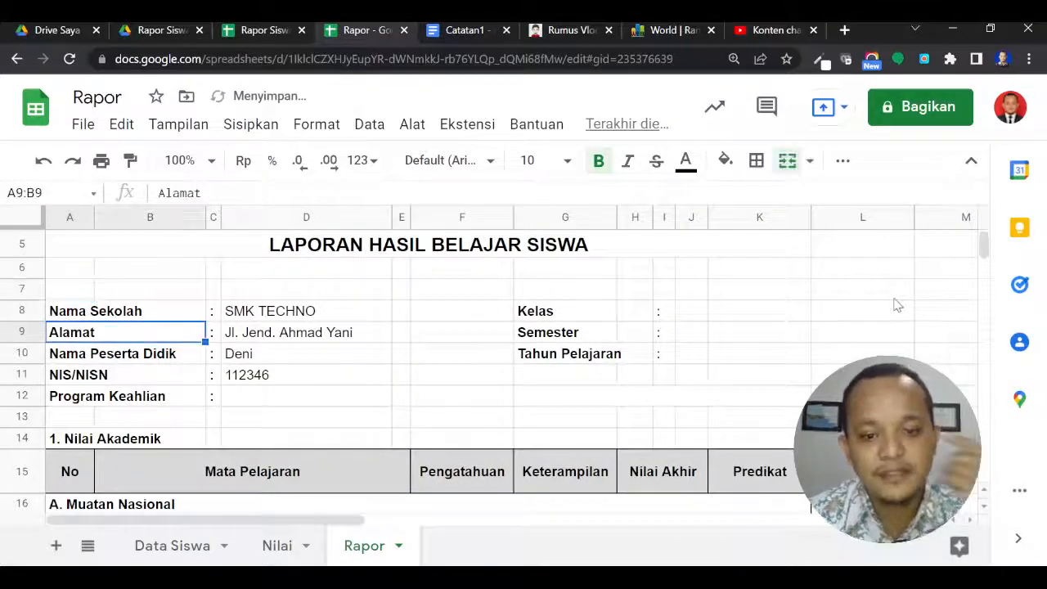
{"action": "key", "text": "Down"}
{"action": "key", "text": "Down"}
{"action": "key", "text": "Down"}
{"action": "key", "text": "Down"}
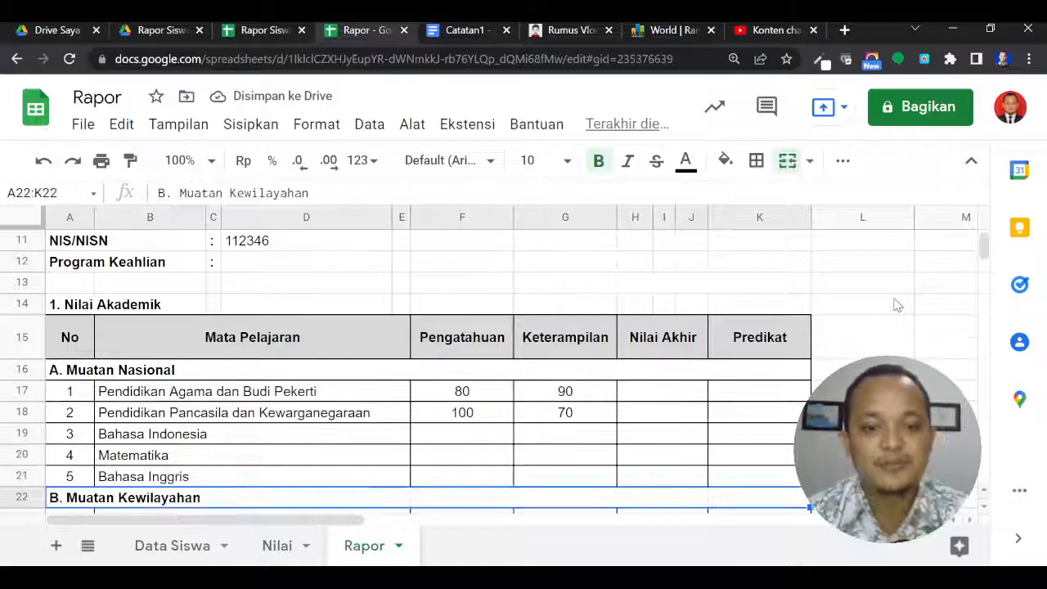
{"action": "key", "text": "Up"}
{"action": "key", "text": "Up"}
{"action": "key", "text": "Up"}
{"action": "key", "text": "Right"}
{"action": "key", "text": "Right"}
{"action": "key", "text": "shift+Right"}
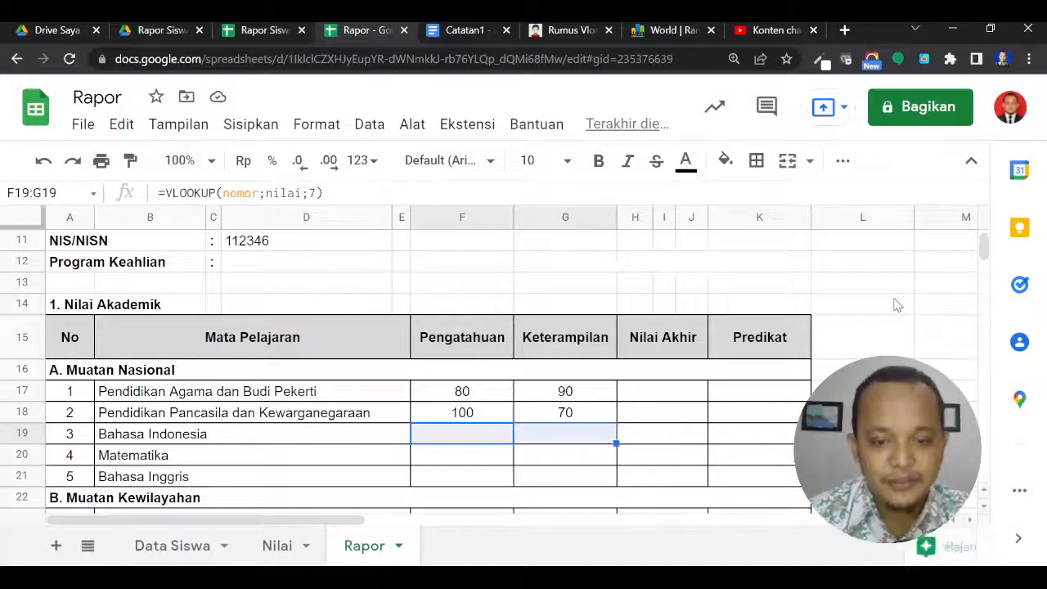
{"action": "key", "text": "shift+Down"}
{"action": "key", "text": "shift+Down"}
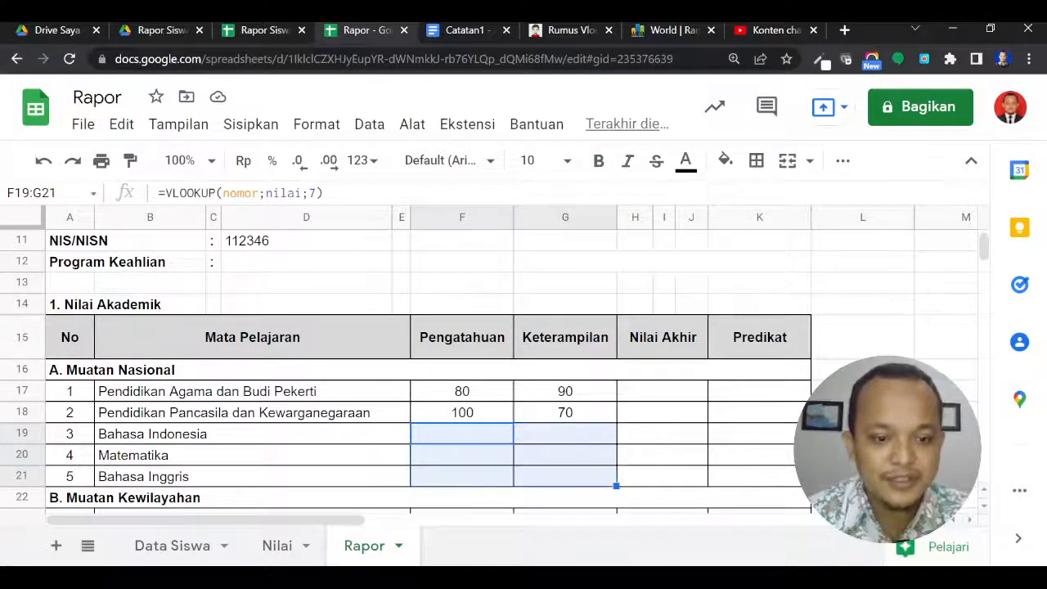
Step: Fill the score 70 from F4 across G4:L4 on the Nilai sheet
{"action": "left_click", "coordinate": [306, 546]}
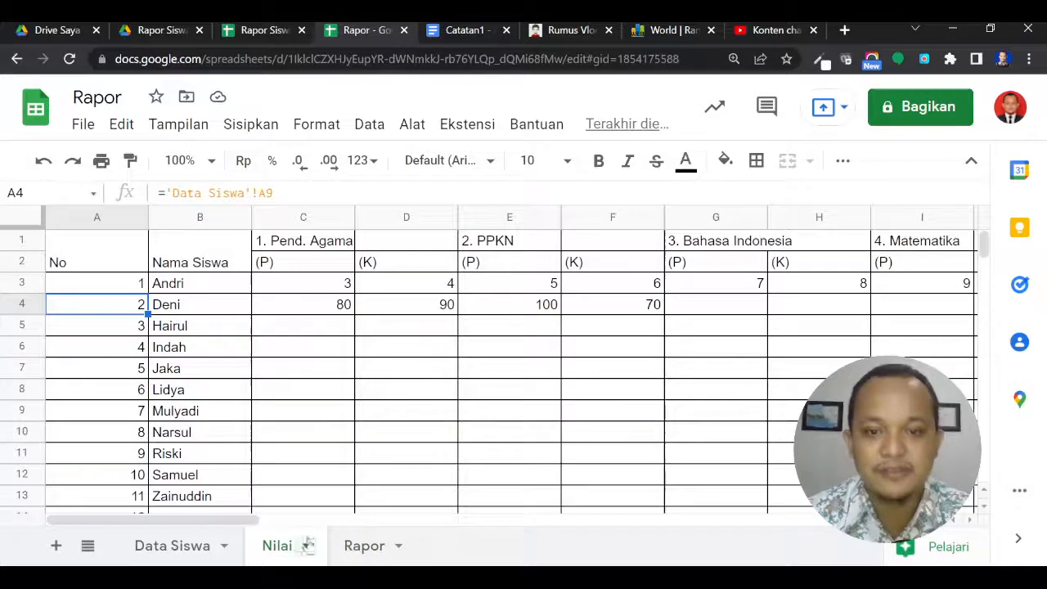
{"action": "left_click", "coordinate": [622, 304]}
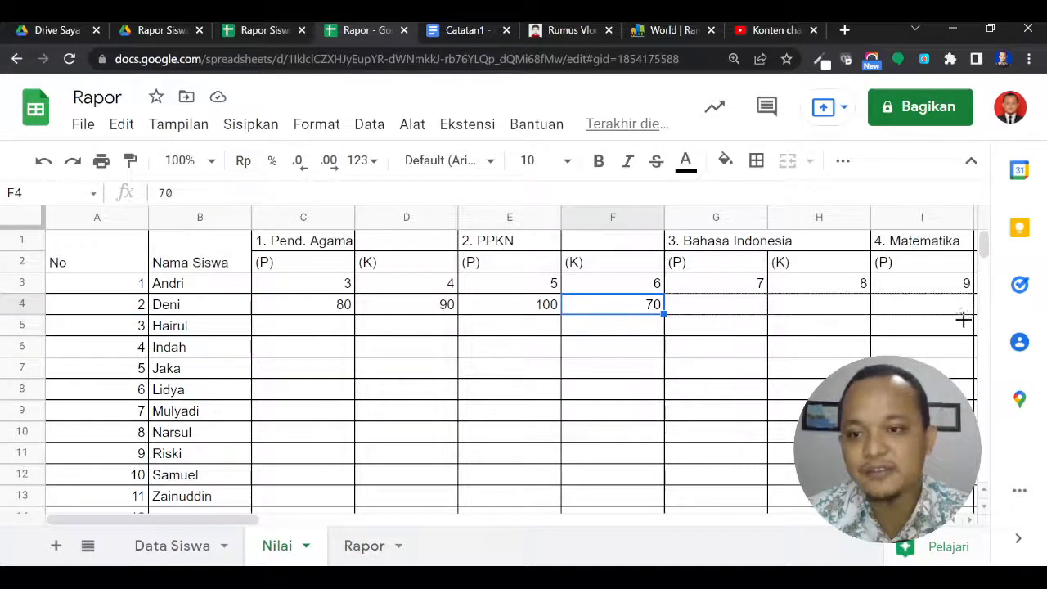
{"action": "scroll", "coordinate": [628, 324], "scroll_direction": "right", "scroll_amount": 6}
{"action": "left_click_drag", "start_coordinate": [676, 328], "coordinate": [654, 317]}
{"action": "left_click", "coordinate": [559, 325]}
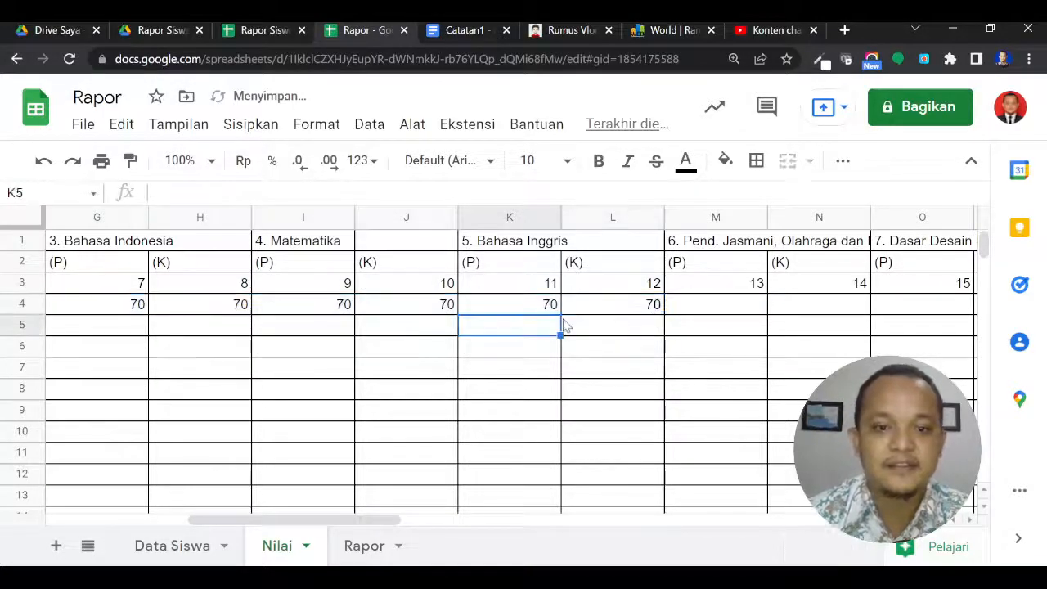
Step: Enter the scores 75, 80, 85, 90, 95 and 100 in G4:L4 for student number 2
{"action": "left_click", "coordinate": [142, 312]}
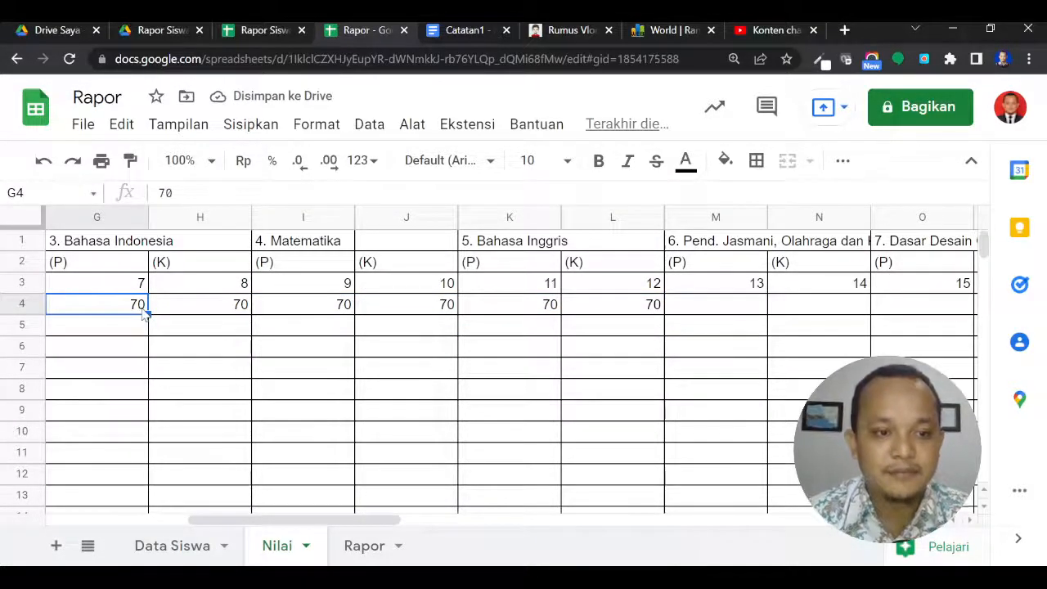
{"action": "key", "text": "shift+Right"}
{"action": "type", "text": "7"}
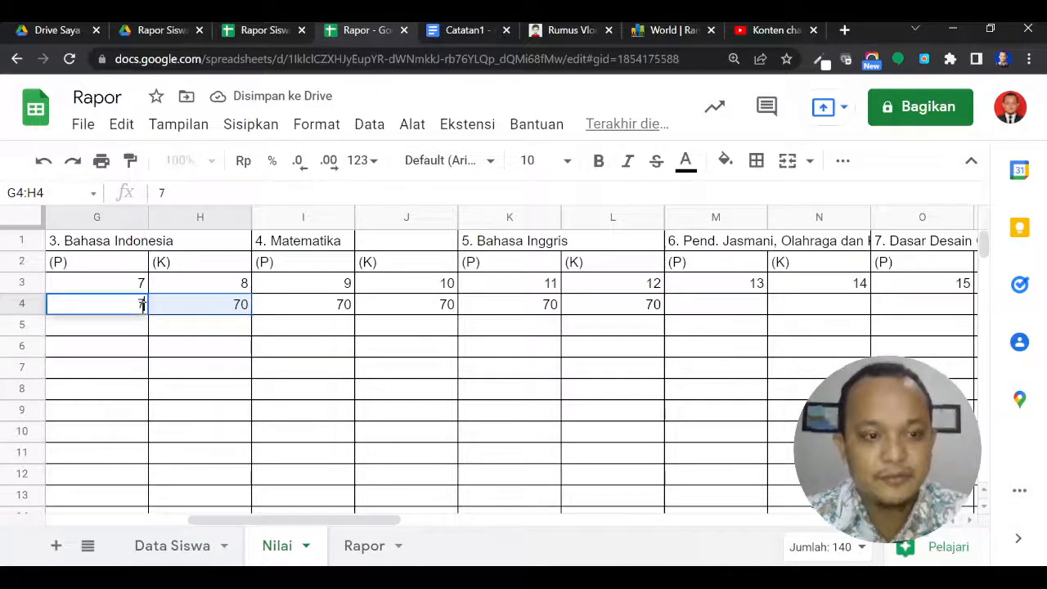
{"action": "key", "text": "Tab"}
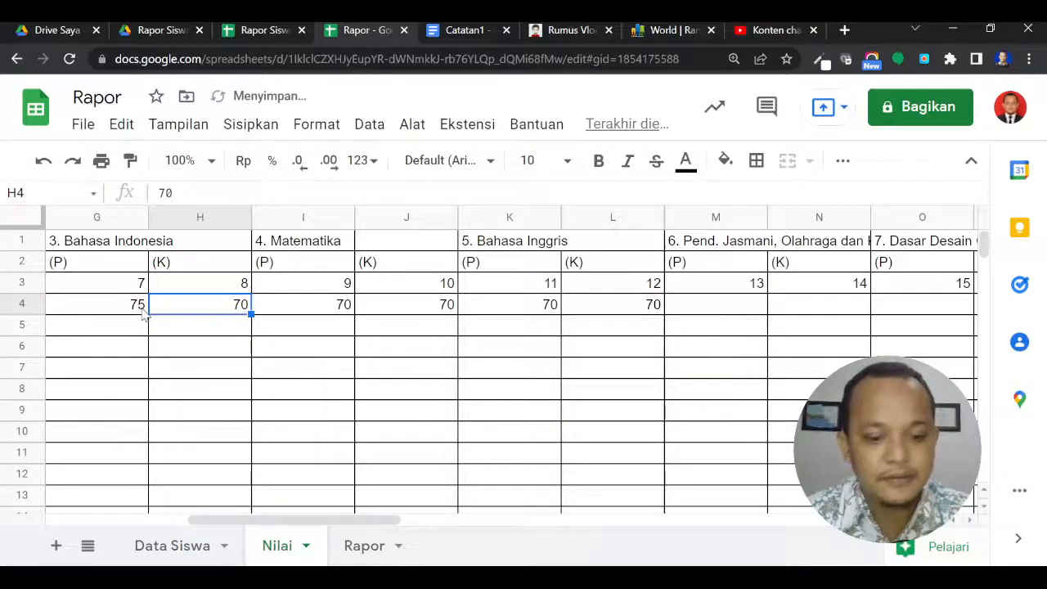
{"action": "type", "text": "80"}
{"action": "left_click", "coordinate": [143, 312]}
{"action": "left_click_drag", "start_coordinate": [122, 306], "coordinate": [614, 311]}
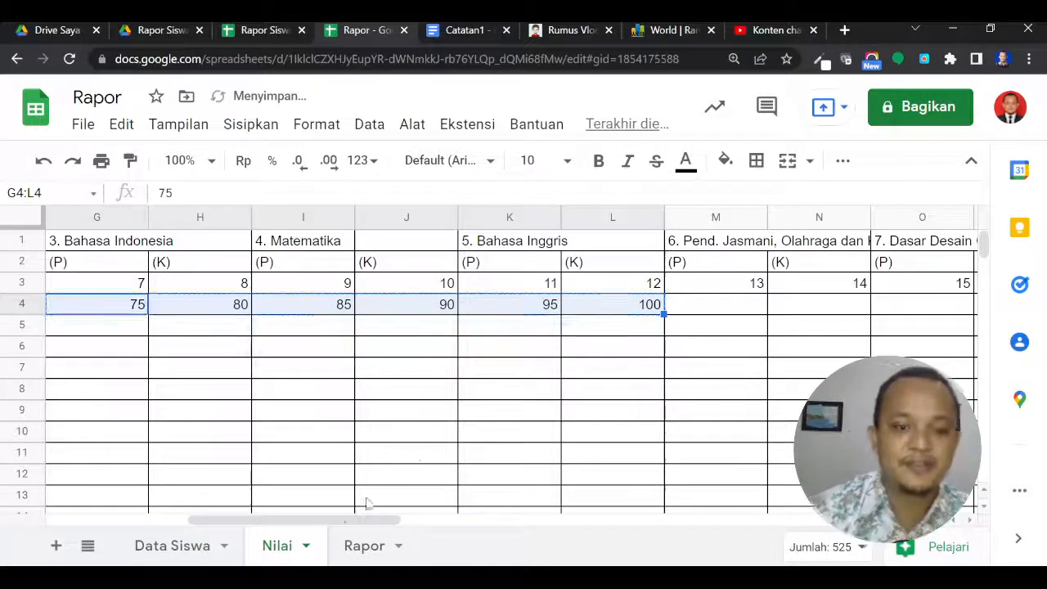
Step: Check the subject scores and student details on the Rapor sheet for student number 2
{"action": "left_click", "coordinate": [369, 550]}
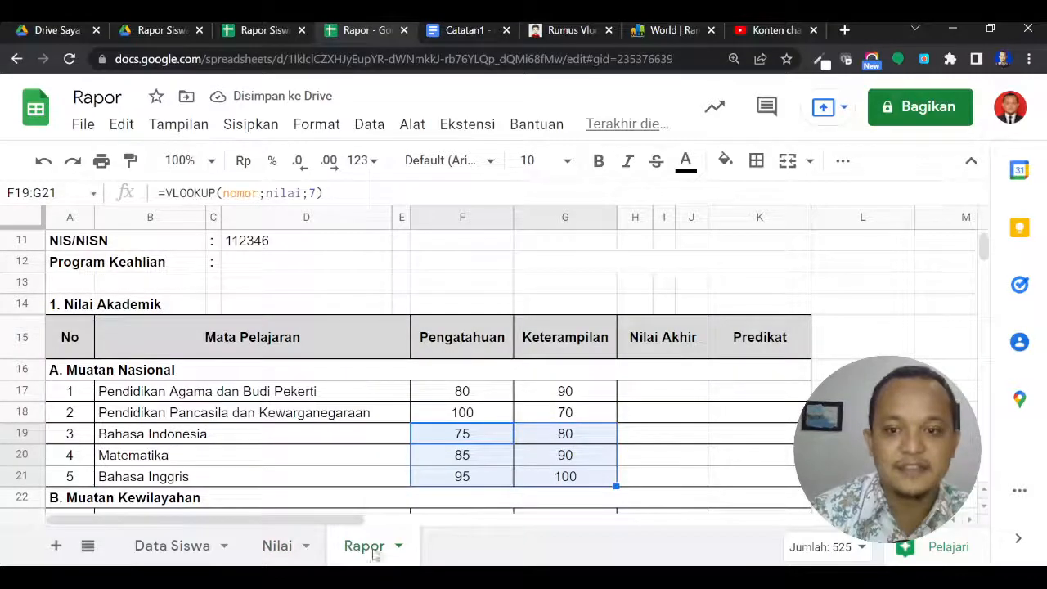
{"action": "left_click", "coordinate": [664, 398]}
{"action": "scroll", "coordinate": [573, 464], "scroll_direction": "down", "scroll_amount": 2}
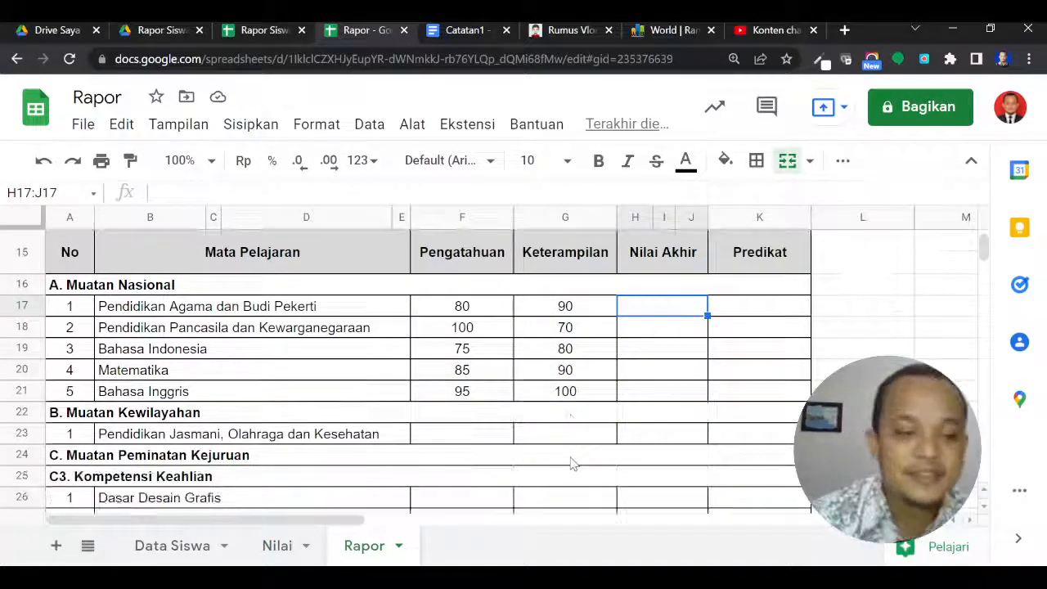
{"action": "scroll", "coordinate": [572, 464], "scroll_direction": "up", "scroll_amount": 5}
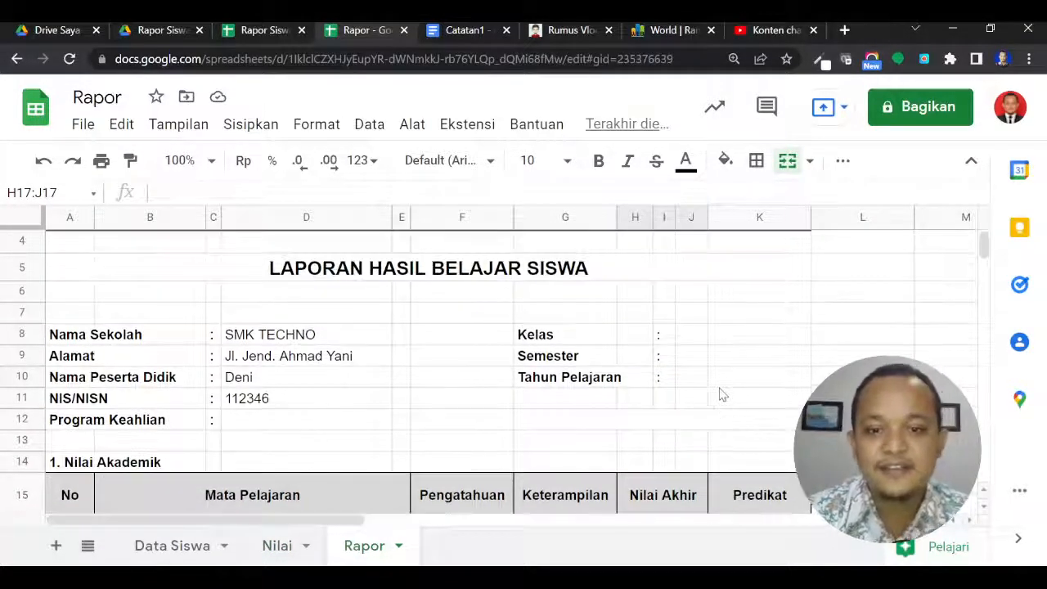
{"action": "scroll", "coordinate": [720, 395], "scroll_direction": "down", "scroll_amount": 2}
{"action": "scroll", "coordinate": [720, 395], "scroll_direction": "down", "scroll_amount": 5}
{"action": "scroll", "coordinate": [720, 395], "scroll_direction": "up", "scroll_amount": 1}
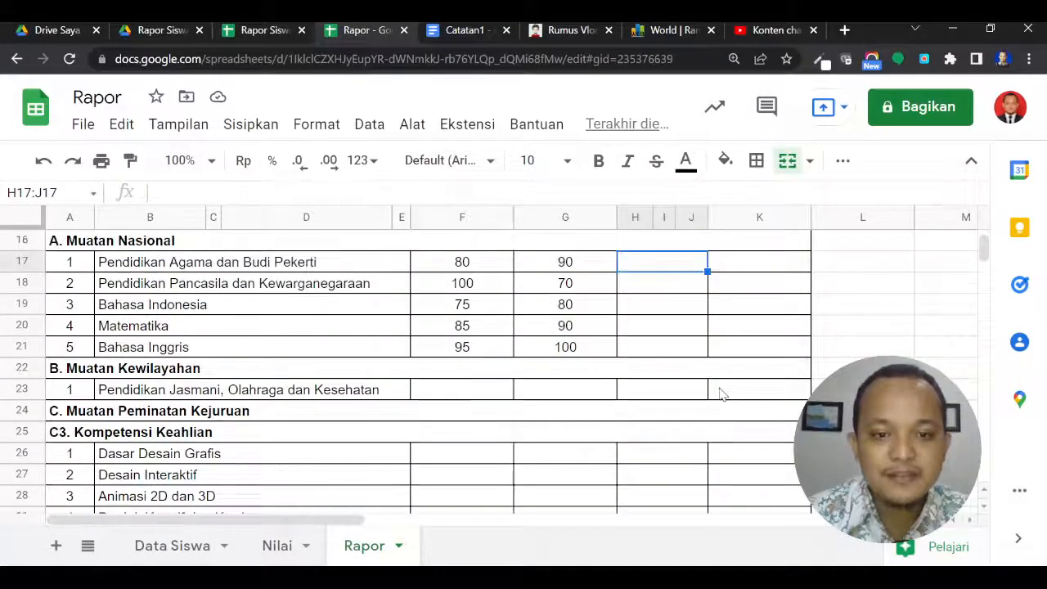
Step: Copy the VLOOKUP formula from G21 into F23 for Pendidikan Jasmani and set its column index to 13
{"action": "left_click", "coordinate": [488, 350]}
{"action": "left_click", "coordinate": [483, 396]}
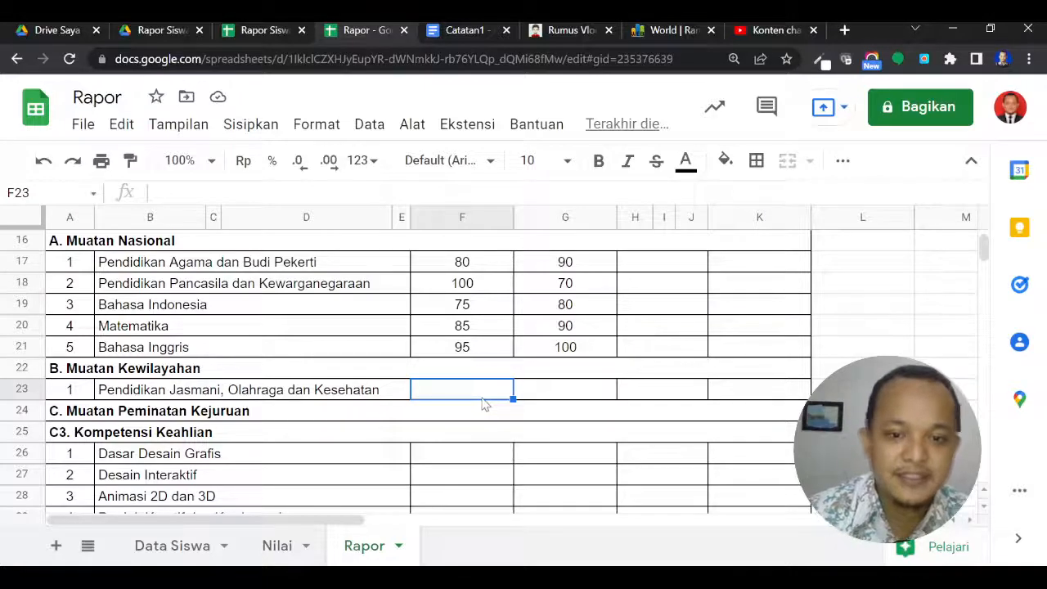
{"action": "left_click", "coordinate": [500, 353]}
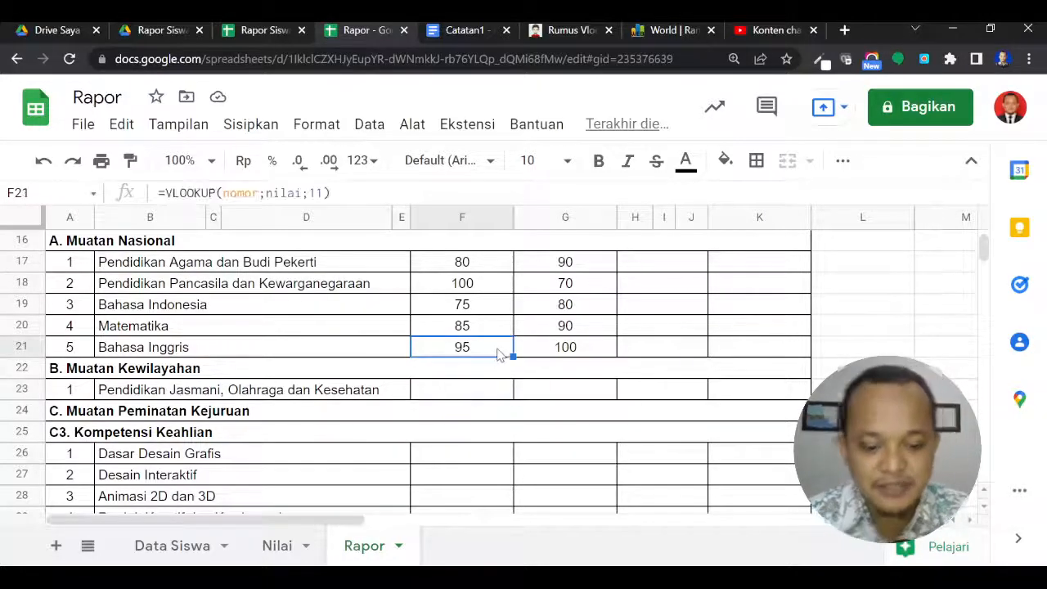
{"action": "key", "text": "Down"}
{"action": "key", "text": "Down"}
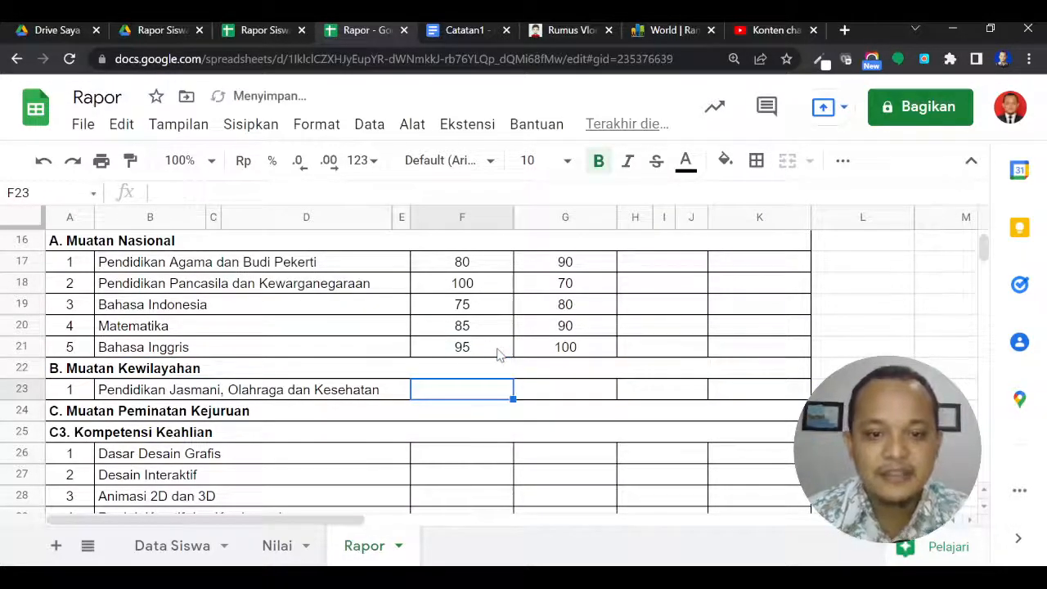
{"action": "left_click", "coordinate": [583, 348]}
{"action": "key", "text": "ctrl+c"}
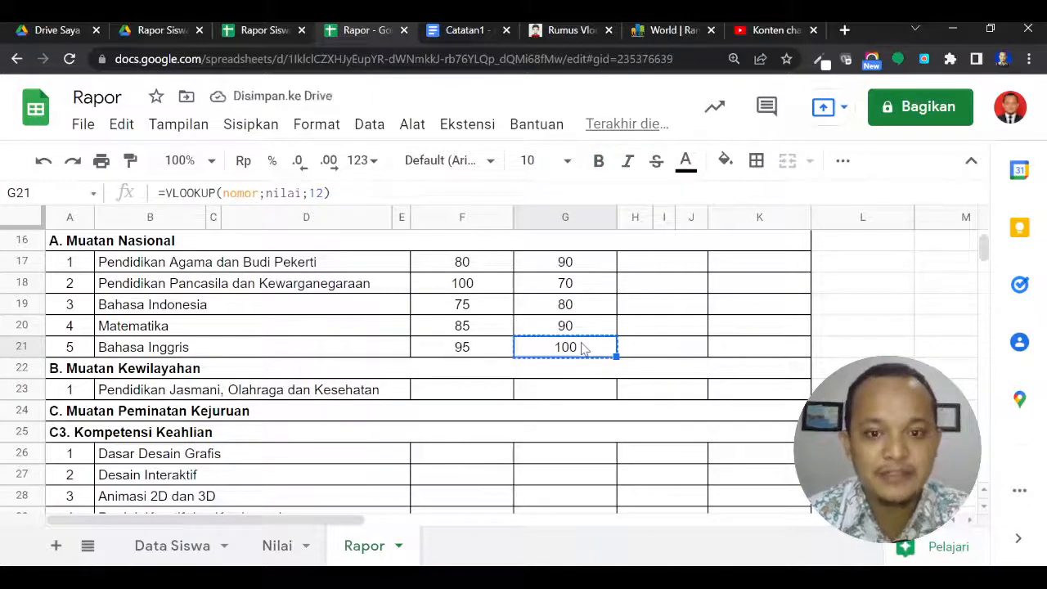
{"action": "left_click", "coordinate": [455, 401]}
{"action": "key", "text": "ctrl+v"}
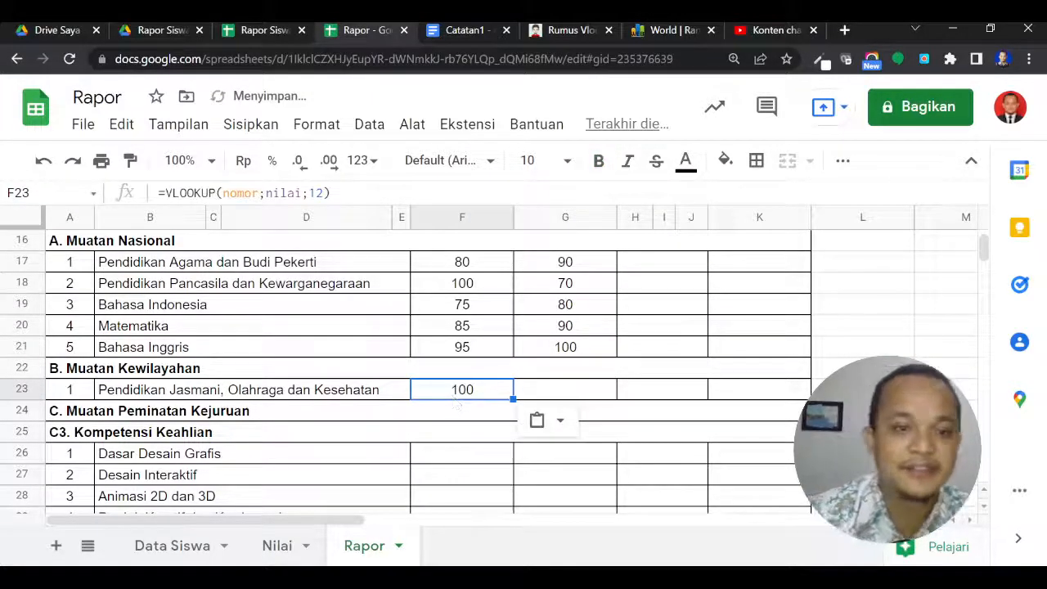
{"action": "left_click", "coordinate": [327, 193]}
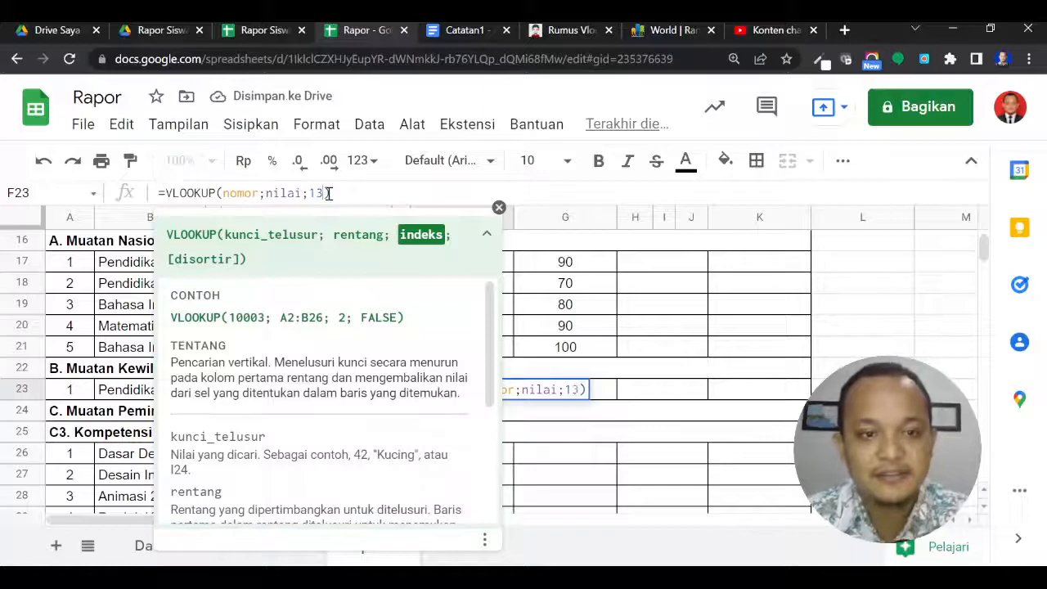
{"action": "key", "text": "Return"}
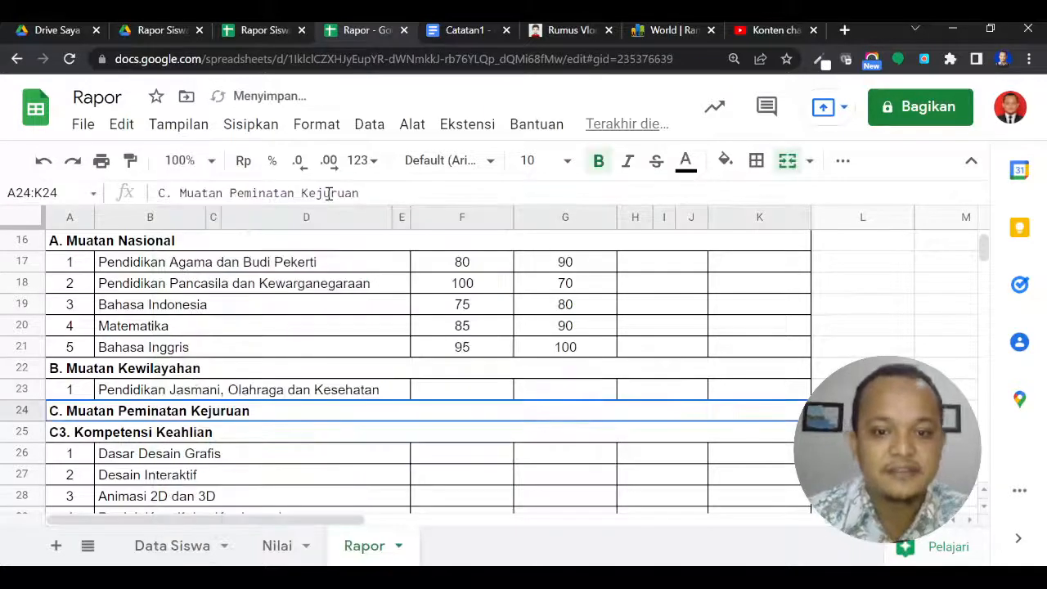
{"action": "left_click", "coordinate": [460, 390]}
Step: Set the student number in N5 of the Rapor sheet to 1
{"action": "scroll", "coordinate": [458, 388], "scroll_direction": "up", "scroll_amount": 5}
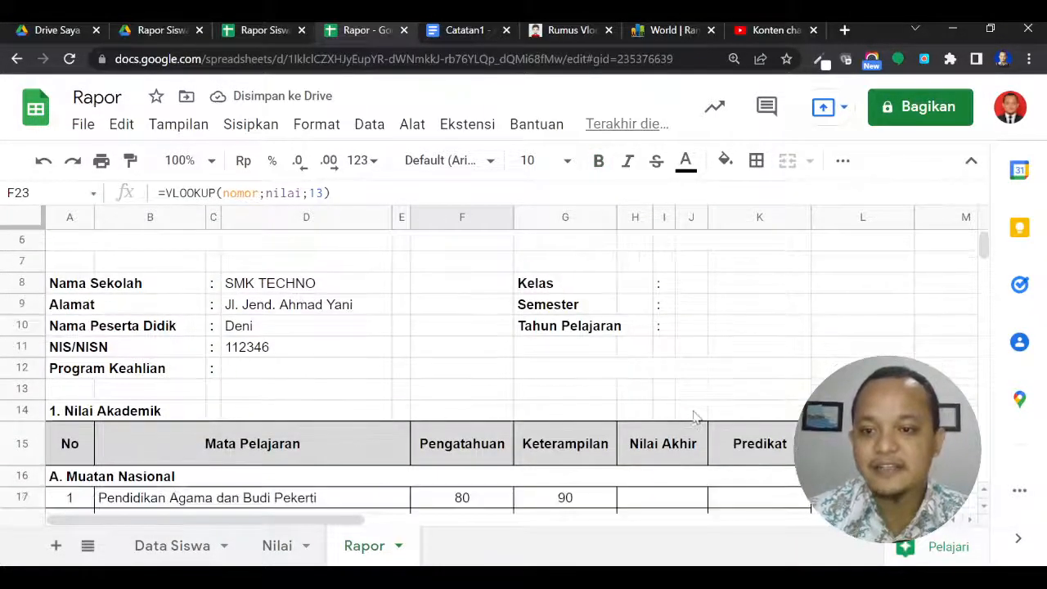
{"action": "scroll", "coordinate": [694, 413], "scroll_direction": "down", "scroll_amount": 2}
{"action": "scroll", "coordinate": [693, 413], "scroll_direction": "up", "scroll_amount": 4}
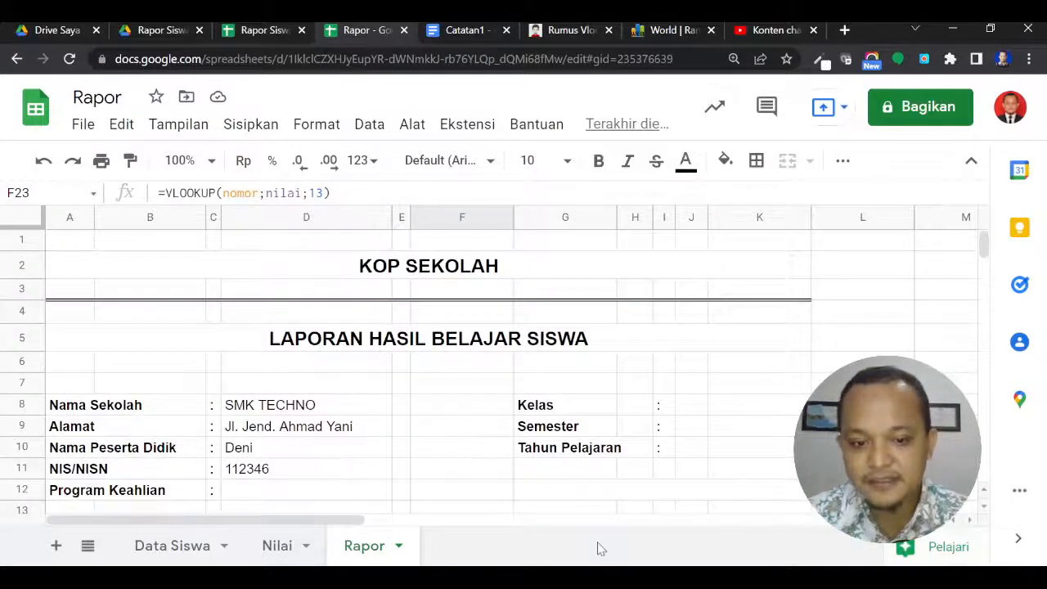
{"action": "left_click_drag", "start_coordinate": [365, 524], "coordinate": [508, 520]}
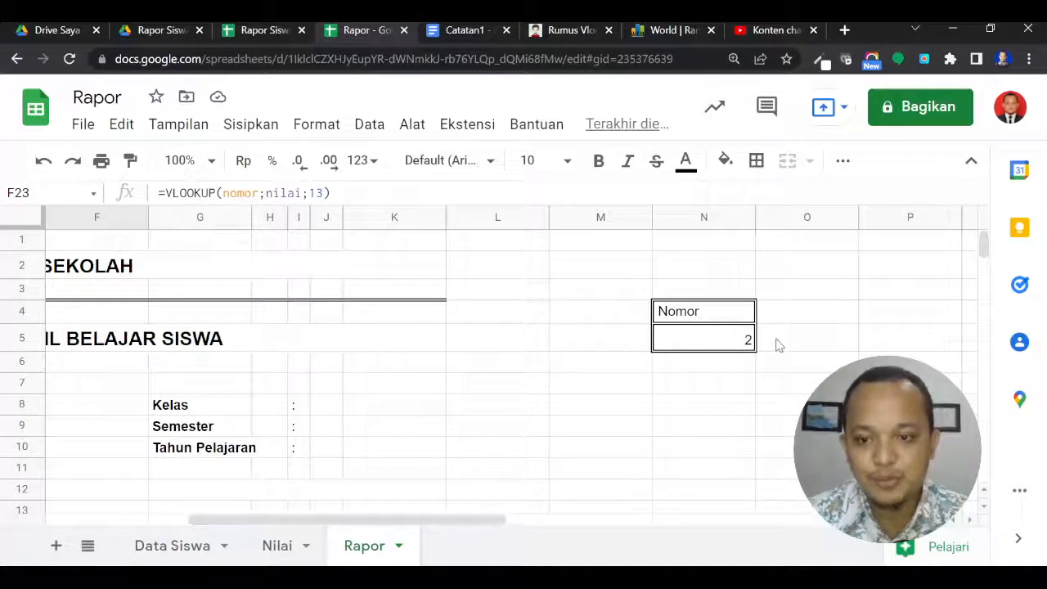
{"action": "left_click", "coordinate": [747, 344]}
{"action": "type", "text": "1"}
{"action": "key", "text": "Return"}
{"action": "key", "text": "Left"}
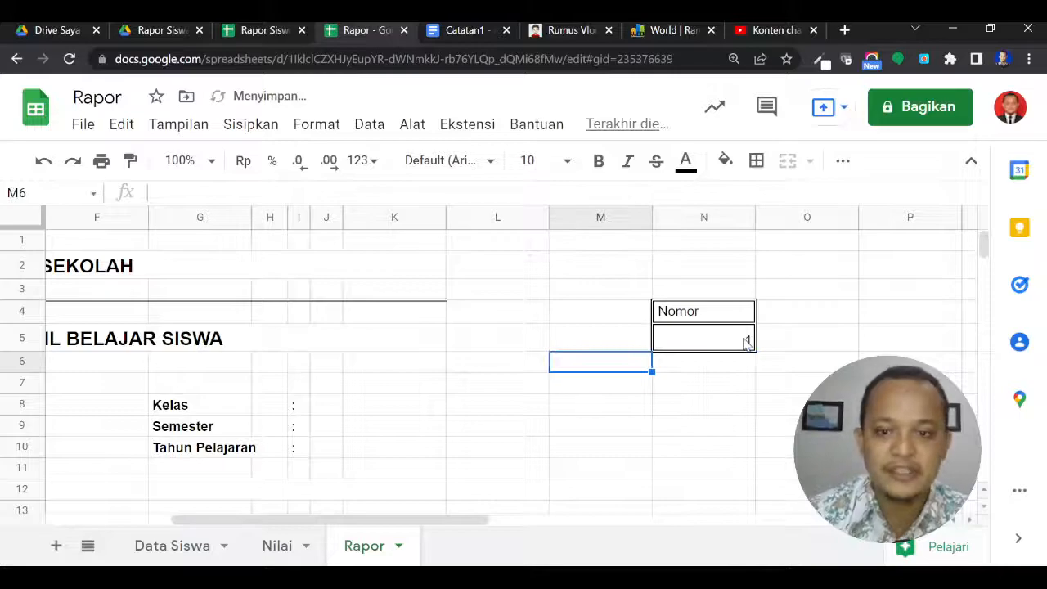
{"action": "key", "text": "Right"}
{"action": "left_click", "coordinate": [747, 344]}
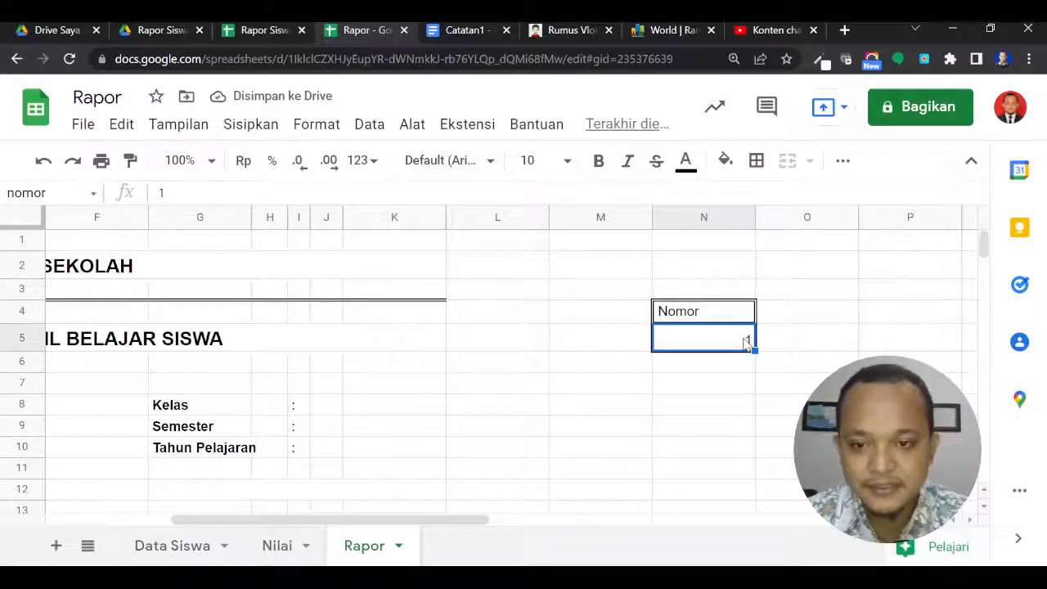
Step: Examine the student details and subject scores on the report card for student number 1, including F17 and G17
{"action": "key", "text": "Left"}
{"action": "key", "text": "Left"}
{"action": "key", "text": "Left"}
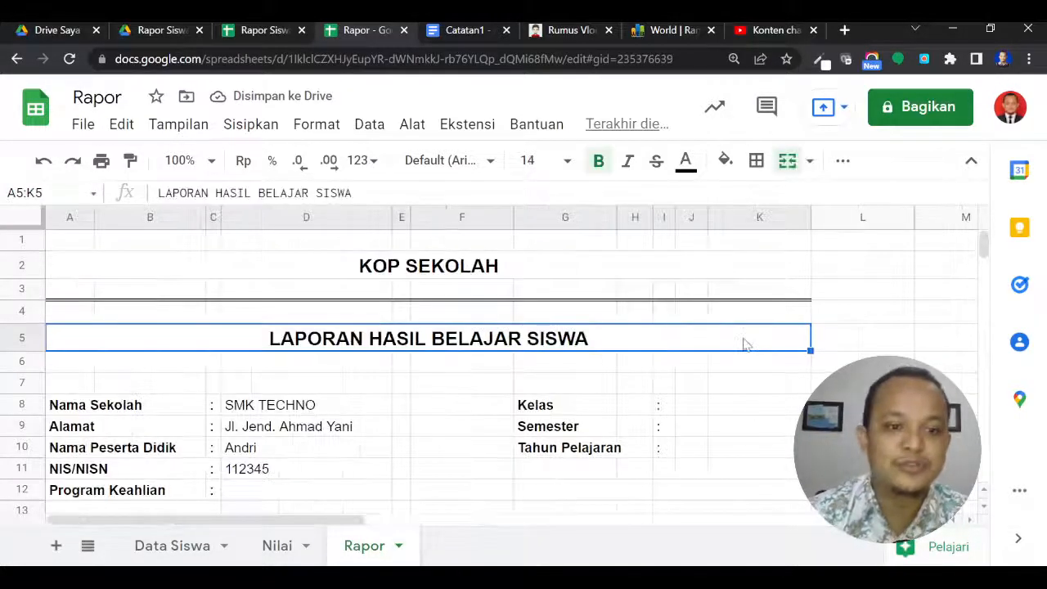
{"action": "scroll", "coordinate": [736, 428], "scroll_direction": "down", "scroll_amount": 5}
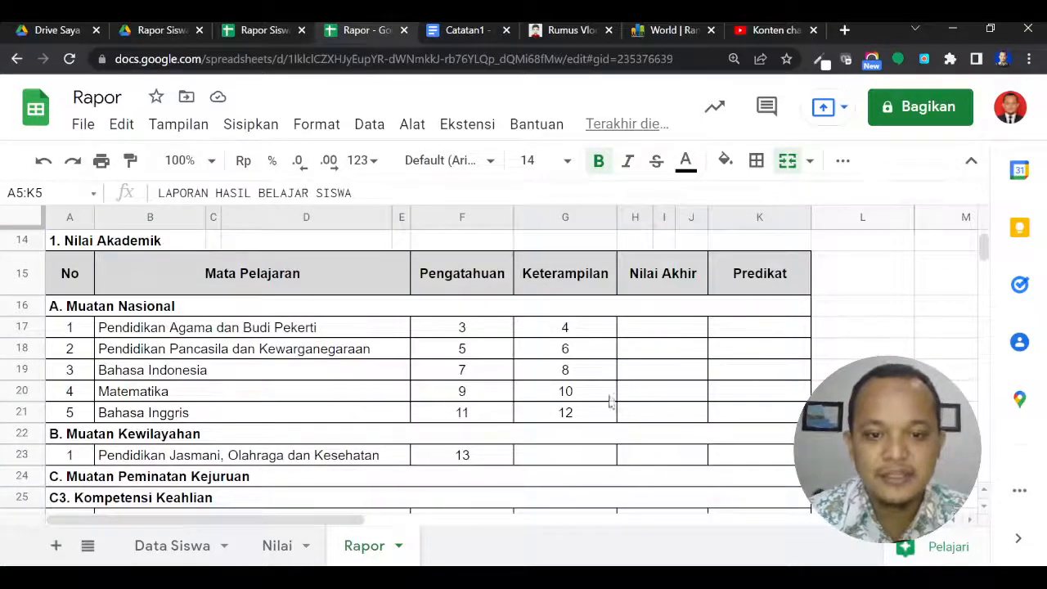
{"action": "left_click", "coordinate": [464, 331]}
{"action": "key", "text": "Right"}
{"action": "key", "text": "Right"}
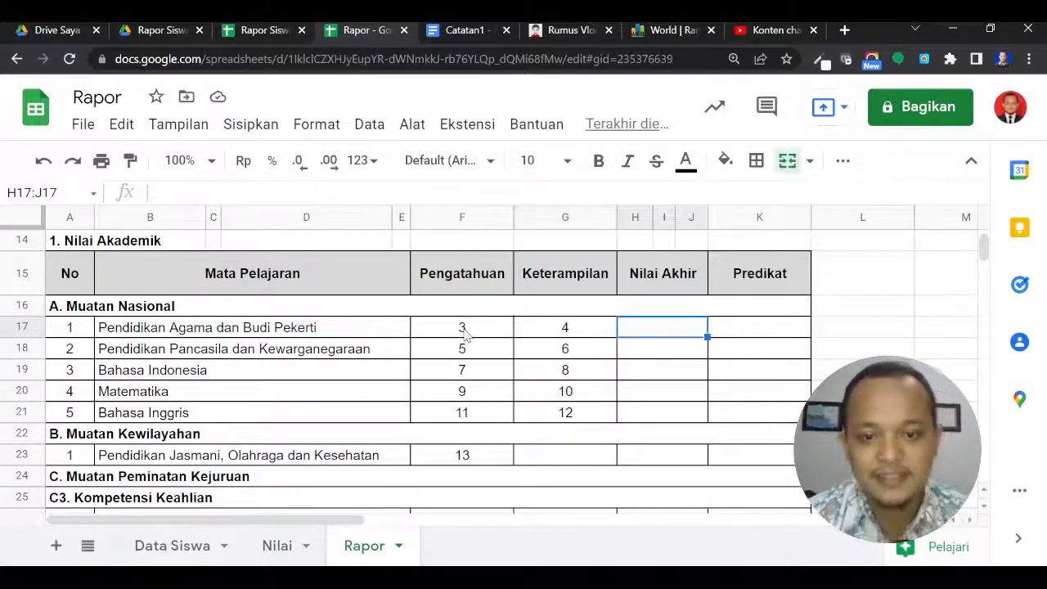
{"action": "key", "text": "Left"}
{"action": "key", "text": "Left"}
{"action": "key", "text": "Right"}
{"action": "key", "text": "Left"}
{"action": "key", "text": "Right"}
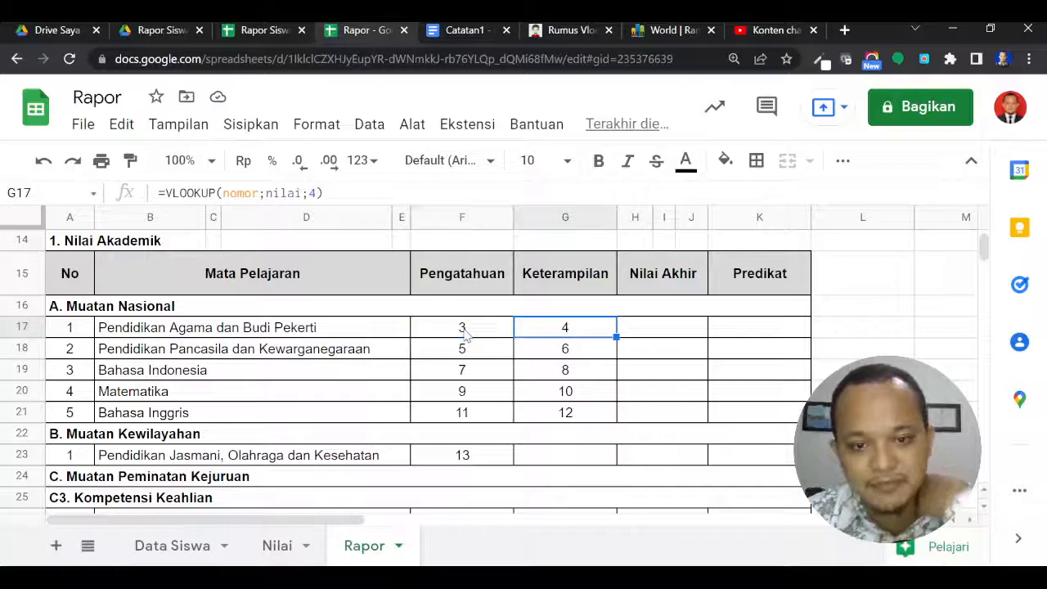
Step: Examine the VLOOKUP formulas in the Pengatahuan and Keterampilan columns for the first three subjects, rows 17 to 19
{"action": "key", "text": "Left"}
{"action": "key", "text": "Down"}
{"action": "key", "text": "Up"}
{"action": "key", "text": "Left"}
{"action": "key", "text": "Right"}
{"action": "key", "text": "Right"}
{"action": "key", "text": "Right"}
{"action": "key", "text": "Down"}
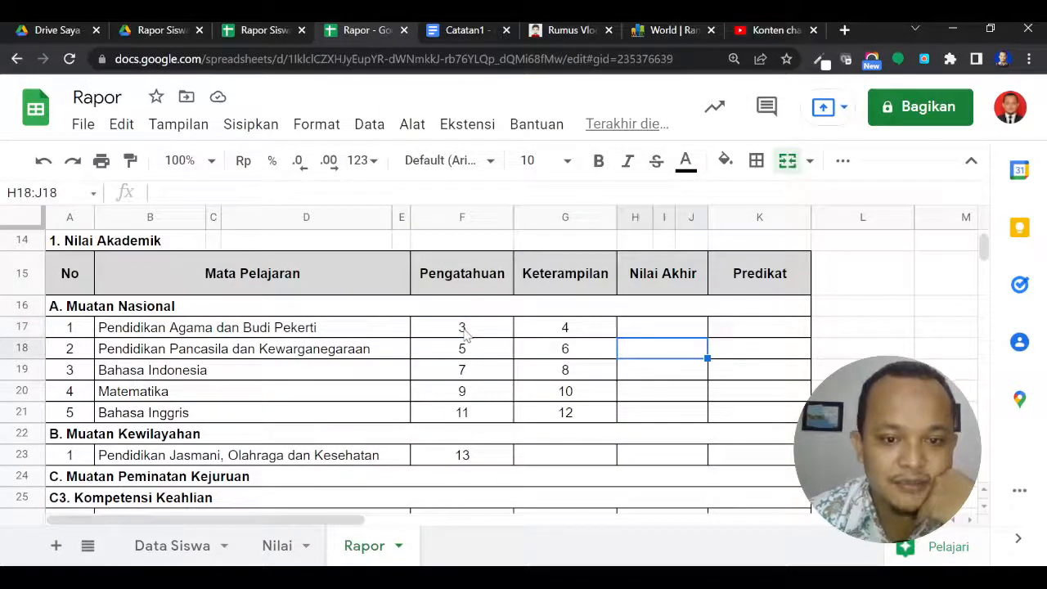
{"action": "left_click", "coordinate": [470, 348]}
{"action": "left_click", "coordinate": [554, 358]}
{"action": "left_click", "coordinate": [476, 373]}
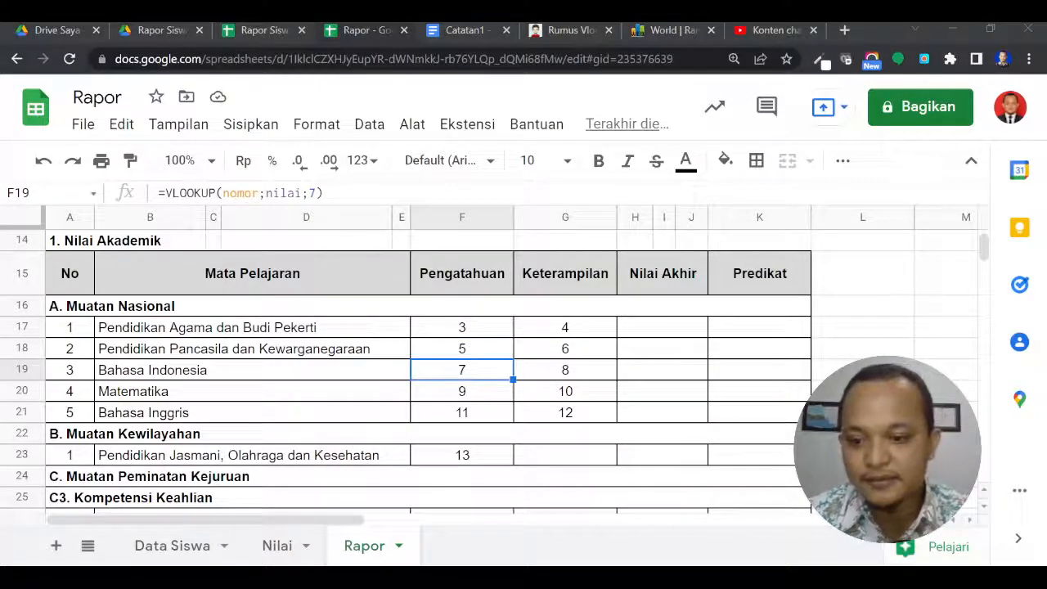
Step: Copy the Pendidikan Jasmani VLOOKUP formula from F23 into G23 and set its column index to 14
{"action": "left_click", "coordinate": [481, 458]}
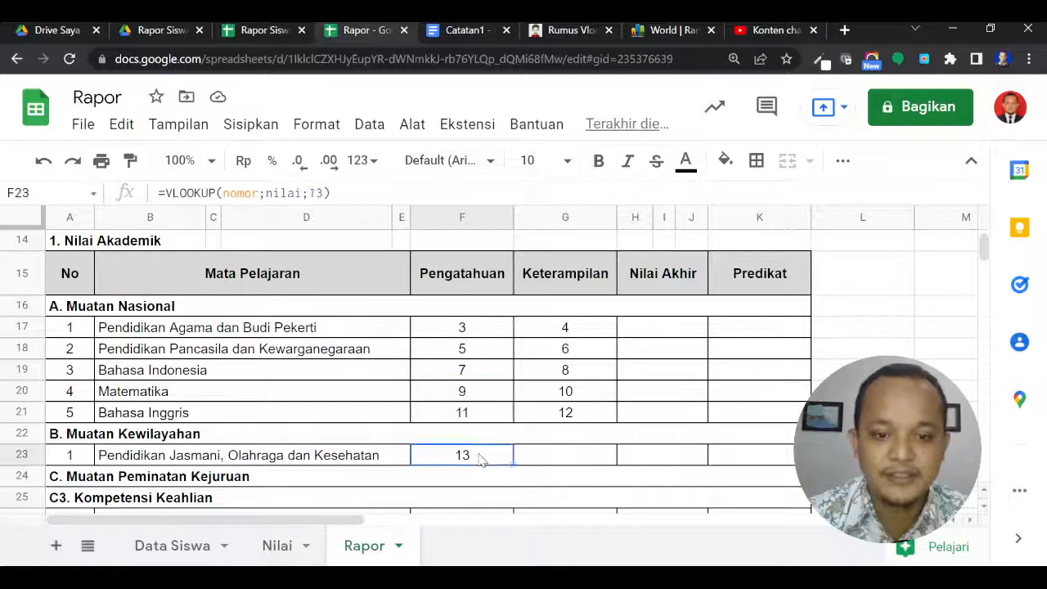
{"action": "left_click", "coordinate": [527, 461]}
{"action": "left_click", "coordinate": [482, 462]}
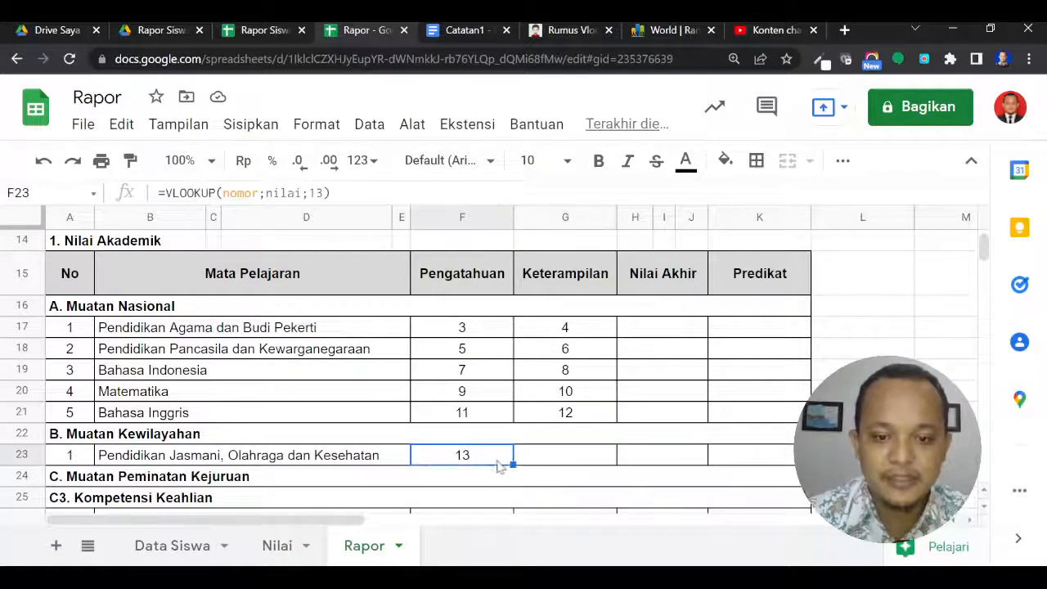
{"action": "left_click_drag", "start_coordinate": [512, 464], "coordinate": [577, 472]}
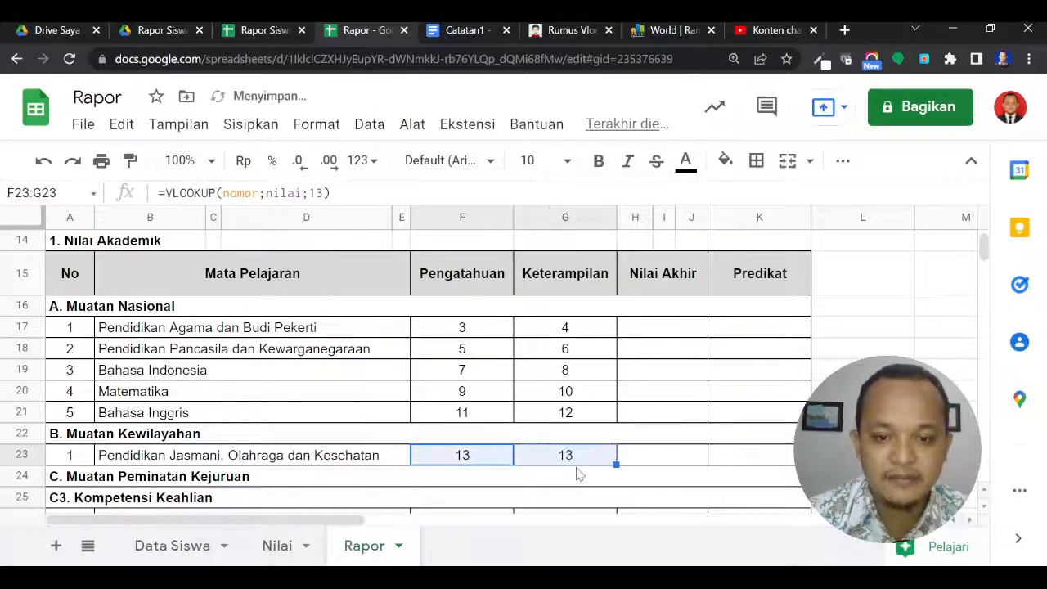
{"action": "left_click", "coordinate": [561, 460]}
{"action": "left_click", "coordinate": [324, 193]}
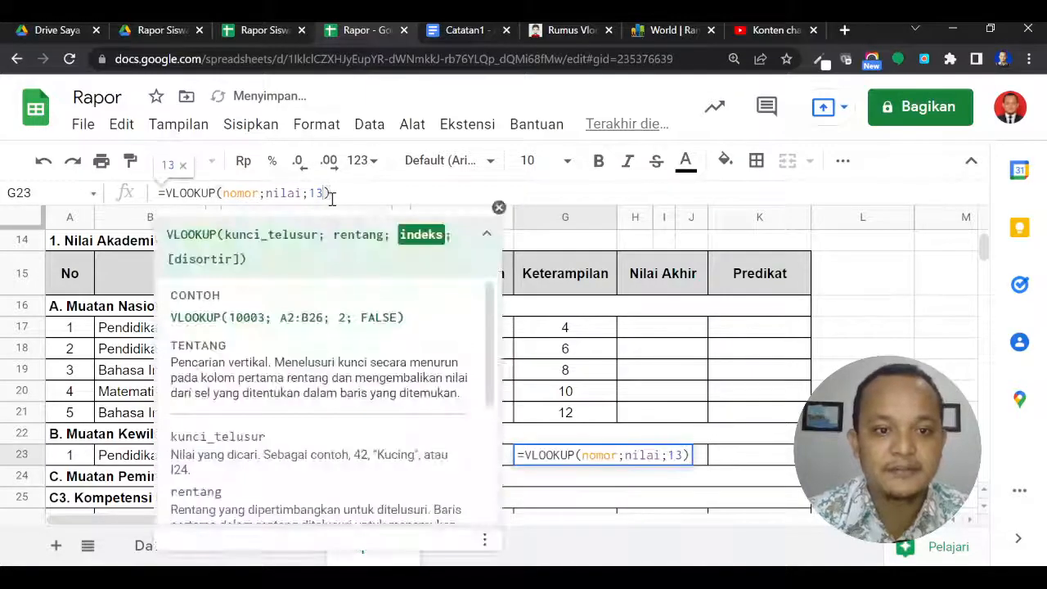
{"action": "key", "text": "BackSpace"}
{"action": "type", "text": "4"}
{"action": "key", "text": "Return"}
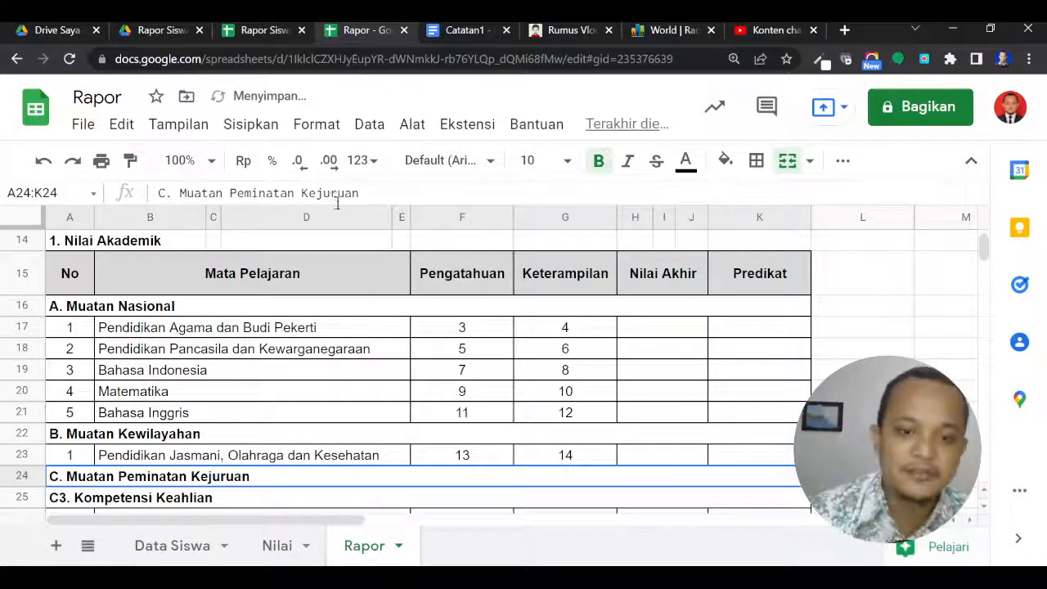
Step: Examine the column numbers in row 3 of the Nilai sheet, from Bahasa Inggris through the Kegiatan Ekstrakurikuler columns
{"action": "scroll", "coordinate": [428, 278], "scroll_direction": "down", "scroll_amount": 3}
{"action": "left_click", "coordinate": [276, 545]}
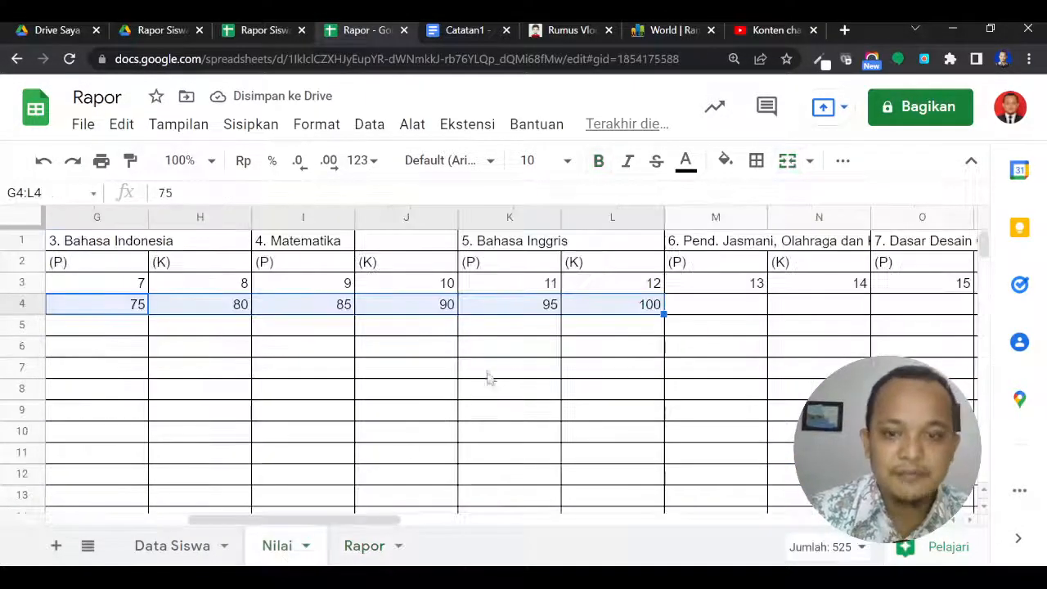
{"action": "left_click", "coordinate": [548, 304]}
{"action": "key", "text": "Up"}
{"action": "key", "text": "Right"}
{"action": "key", "text": "Right"}
{"action": "key", "text": "Right"}
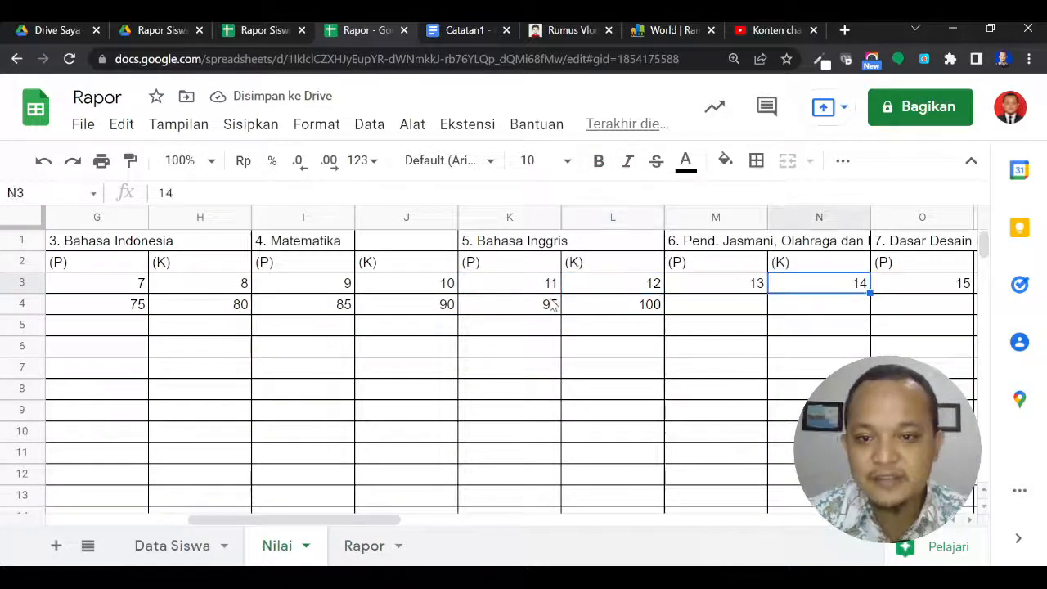
{"action": "key", "text": "Right"}
{"action": "key", "text": "Right"}
{"action": "key", "text": "Right"}
{"action": "key", "text": "Right"}
{"action": "key", "text": "Right"}
{"action": "key", "text": "Right"}
{"action": "key", "text": "Right"}
{"action": "key", "text": "Right"}
{"action": "key", "text": "Right"}
{"action": "key", "text": "Right"}
{"action": "key", "text": "Right"}
{"action": "key", "text": "Right"}
{"action": "key", "text": "Right"}
{"action": "key", "text": "Right"}
{"action": "key", "text": "Right"}
{"action": "key", "text": "Right"}
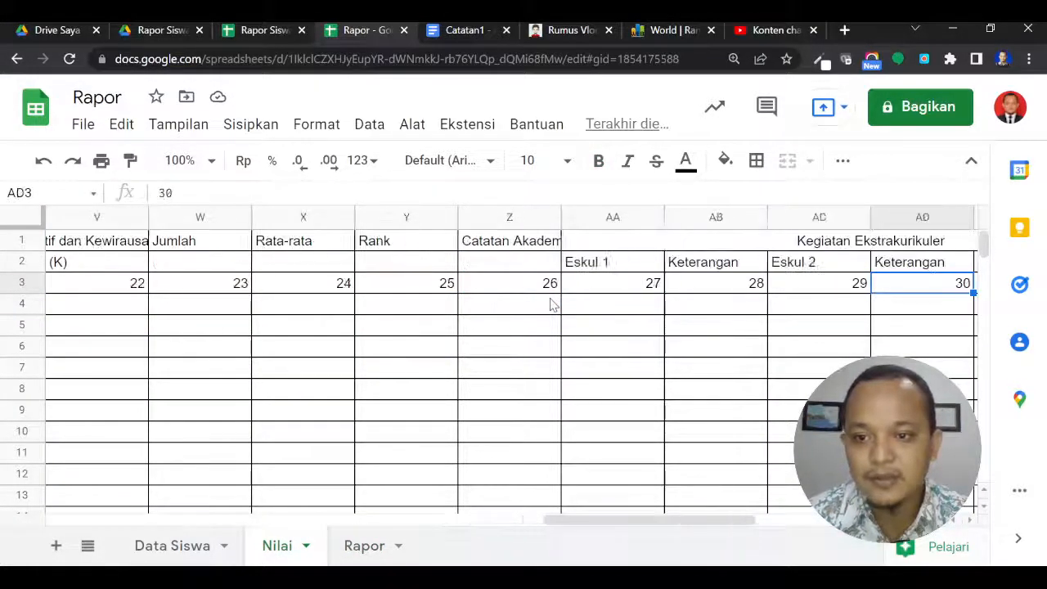
{"action": "key", "text": "Right"}
{"action": "key", "text": "Right"}
{"action": "key", "text": "Left"}
{"action": "key", "text": "Left"}
{"action": "key", "text": "Left"}
{"action": "key", "text": "Left"}
{"action": "key", "text": "Left"}
{"action": "key", "text": "Right"}
{"action": "key", "text": "Left"}
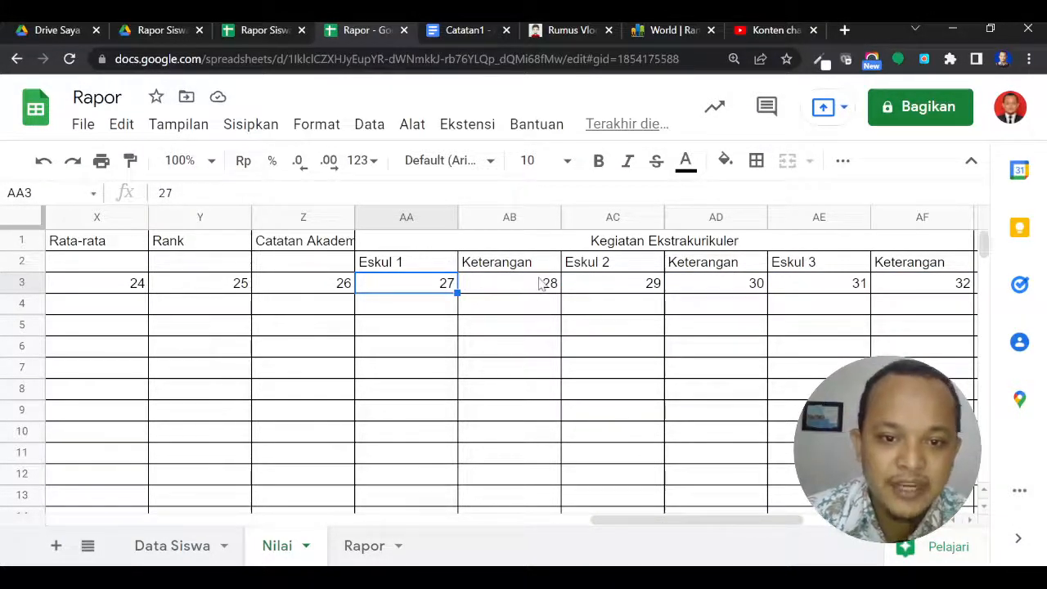
{"action": "left_click", "coordinate": [540, 283]}
Step: Enter =VLOOKUP(nomor;nilai;26) in B33 of the Rapor sheet, the first Ekstrakurikuler row
{"action": "left_click", "coordinate": [364, 545]}
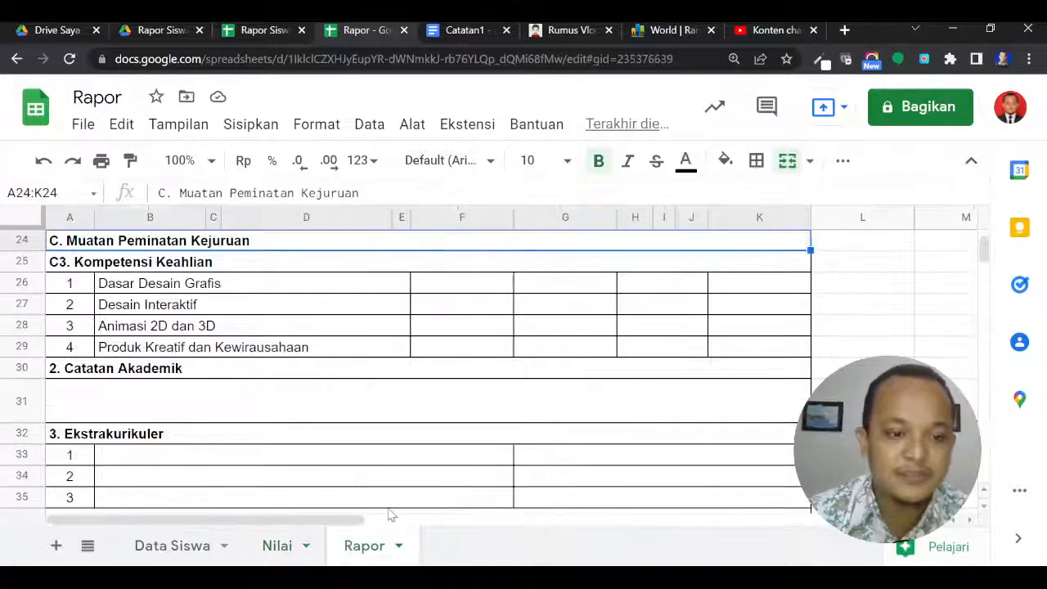
{"action": "scroll", "coordinate": [391, 515], "scroll_direction": "down", "scroll_amount": 1}
{"action": "left_click", "coordinate": [285, 419]}
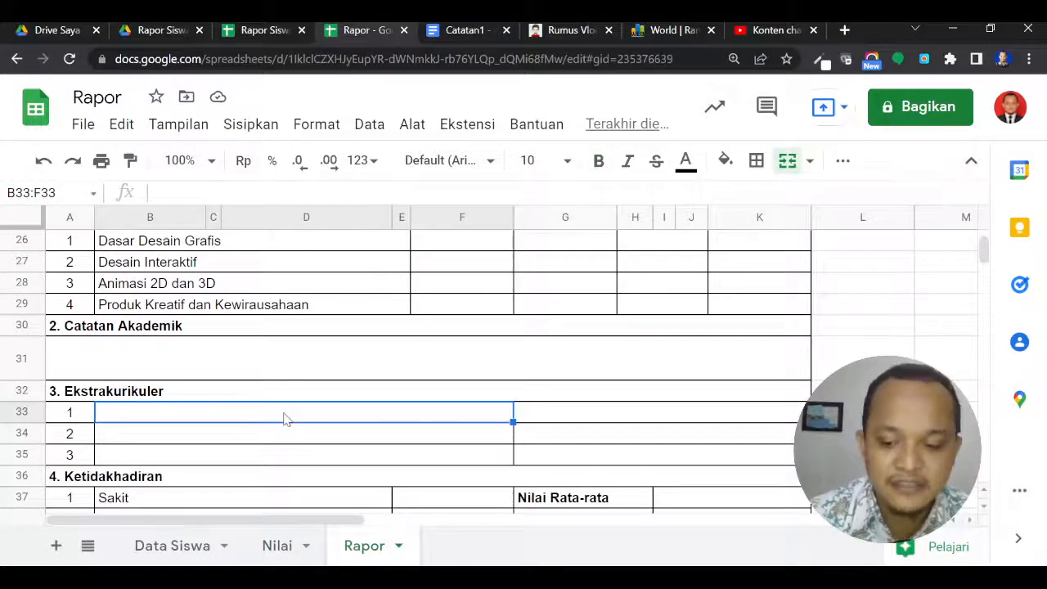
{"action": "type", "text": "=vl"}
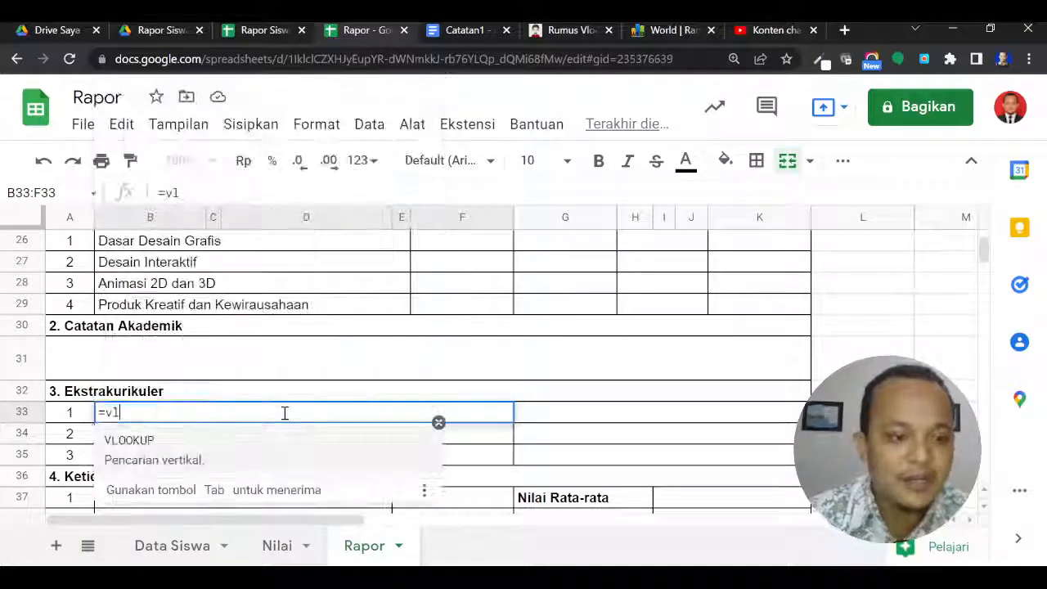
{"action": "key", "text": "Tab"}
{"action": "type", "text": "nomo"}
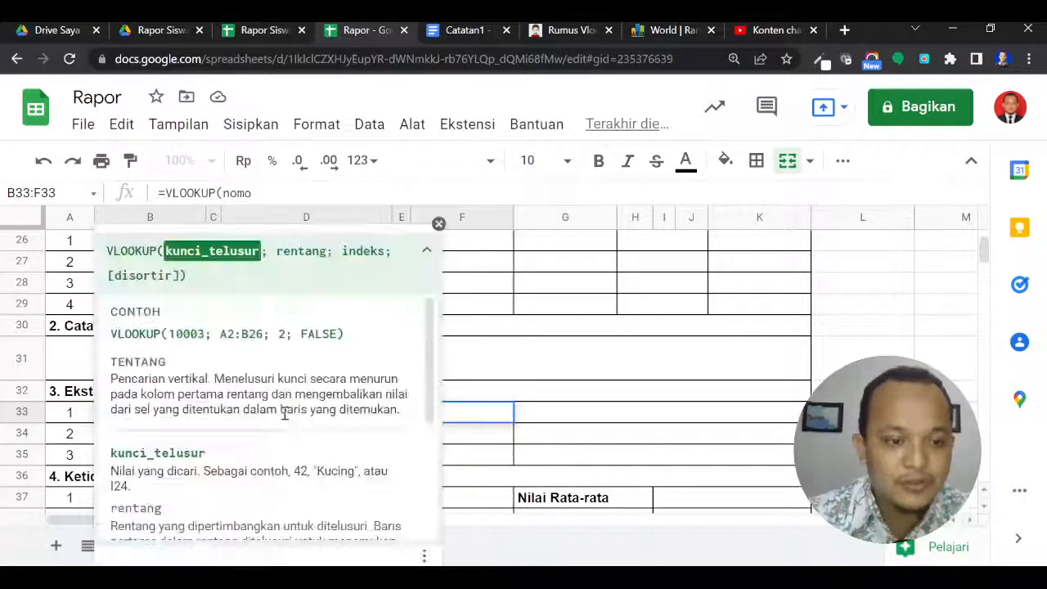
{"action": "type", "text": "r; "}
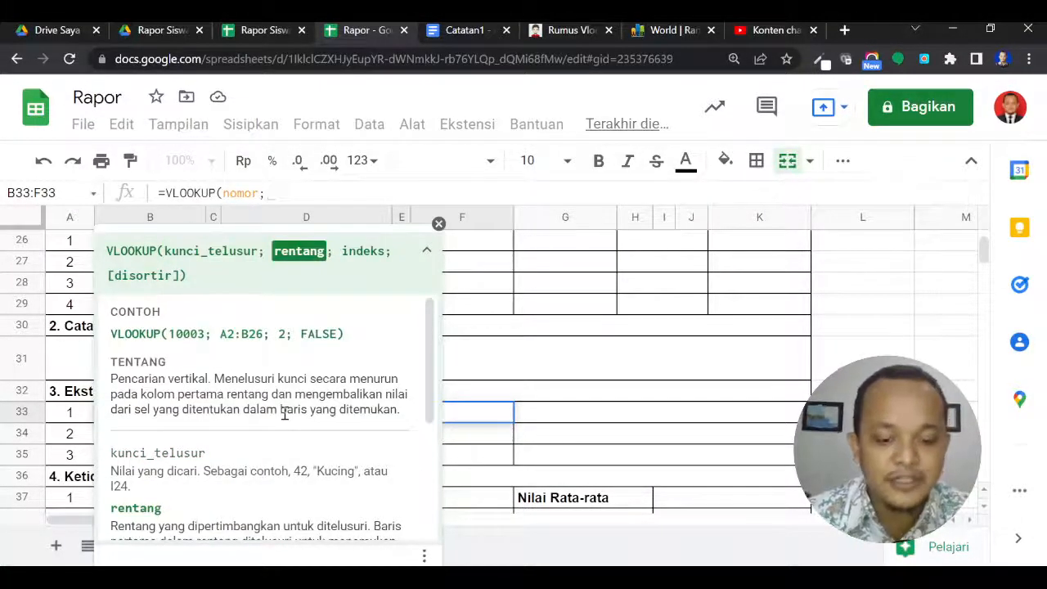
{"action": "type", "text": "nilai"}
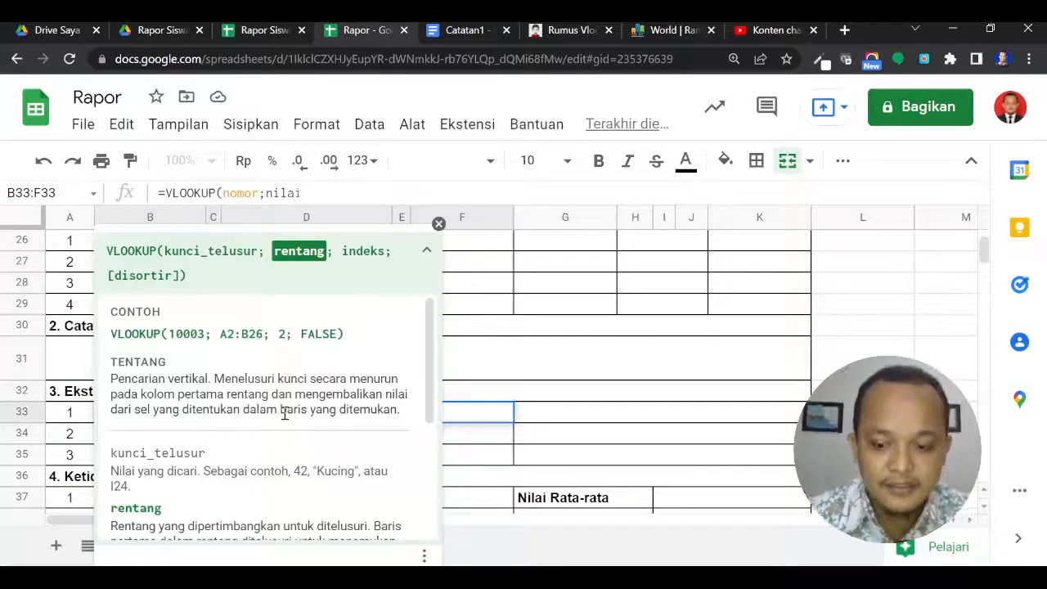
{"action": "type", "text": ";"}
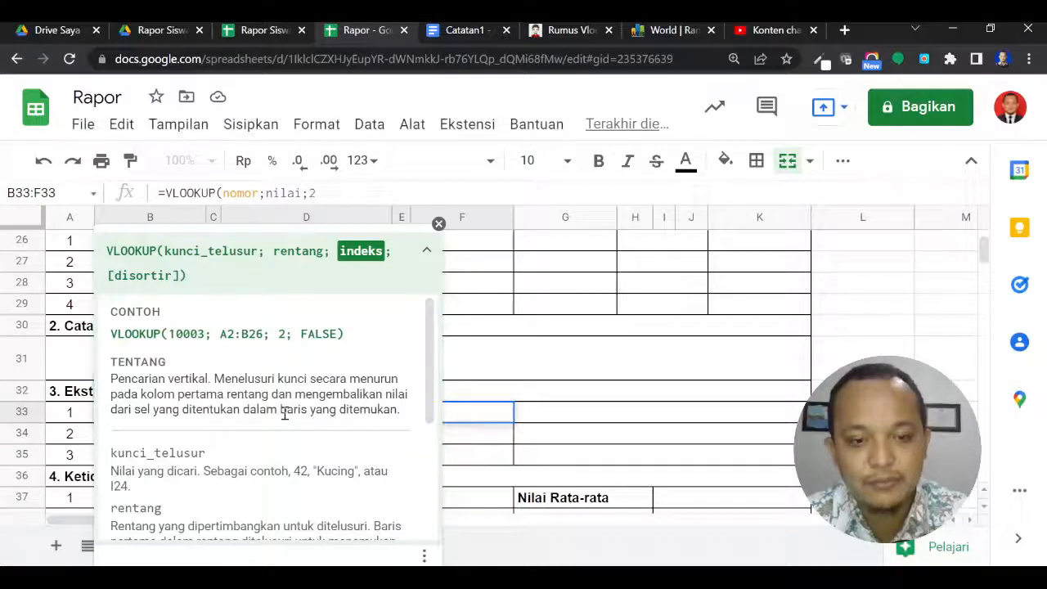
{"action": "type", "text": "26)"}
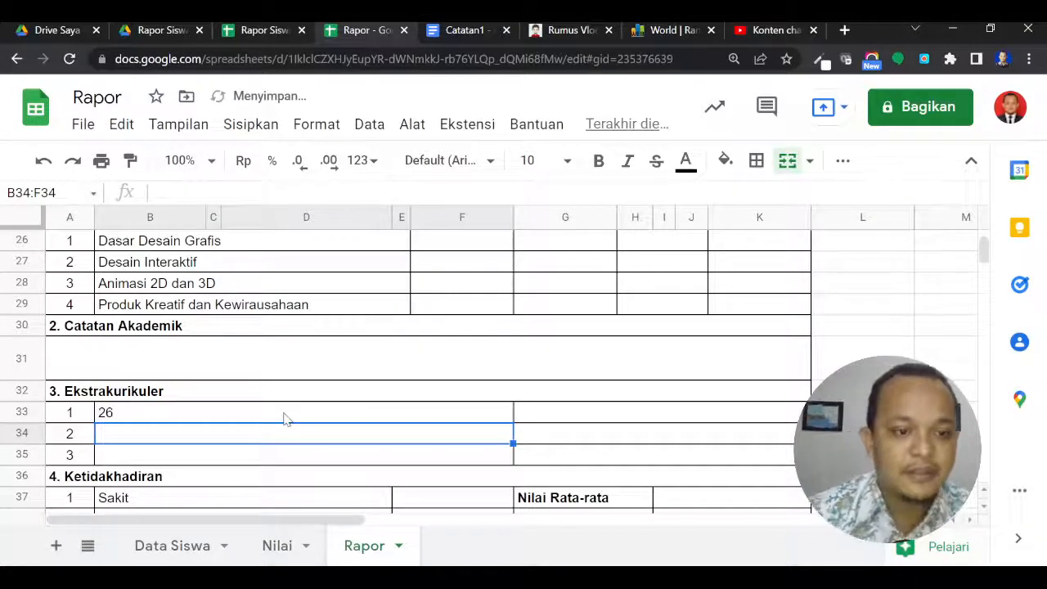
Step: Check the Eskul 1 column number on the Nilai sheet and set the column index in Rapor cell B33 to 27
{"action": "left_click", "coordinate": [283, 414]}
{"action": "left_click", "coordinate": [276, 544]}
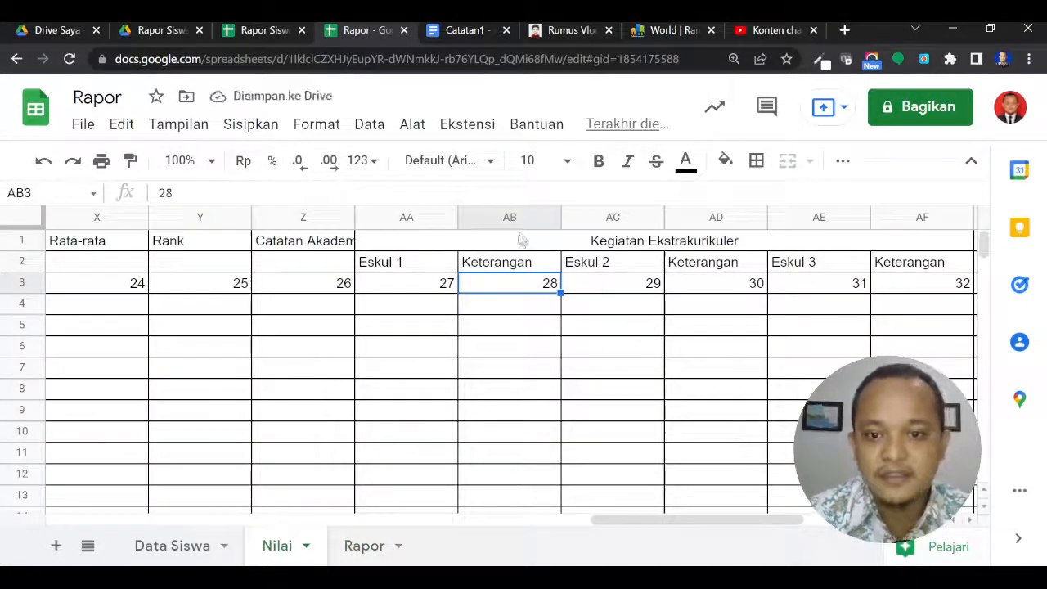
{"action": "left_click", "coordinate": [446, 282]}
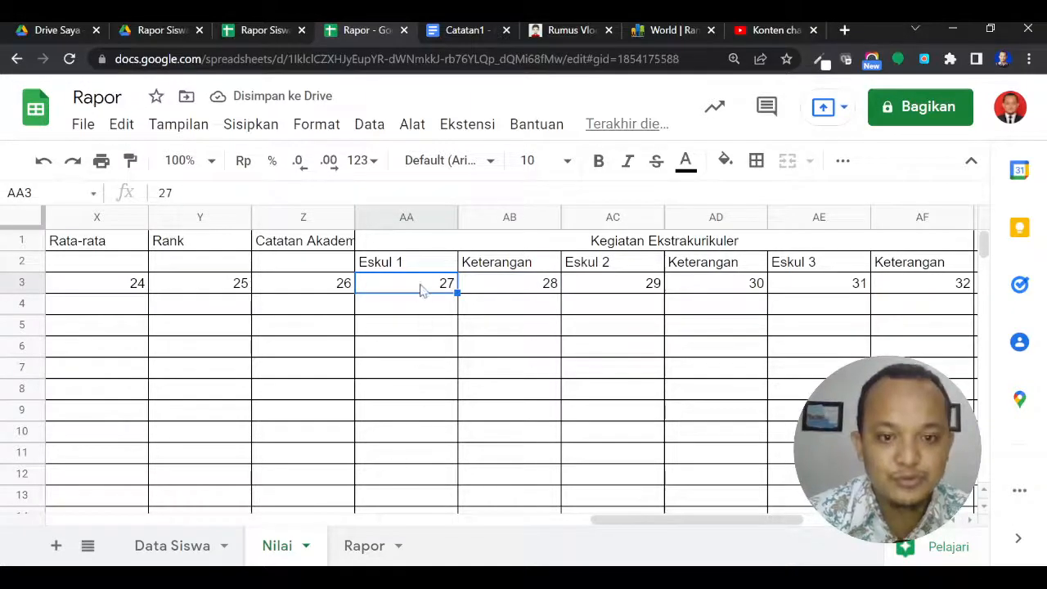
{"action": "left_click", "coordinate": [363, 550]}
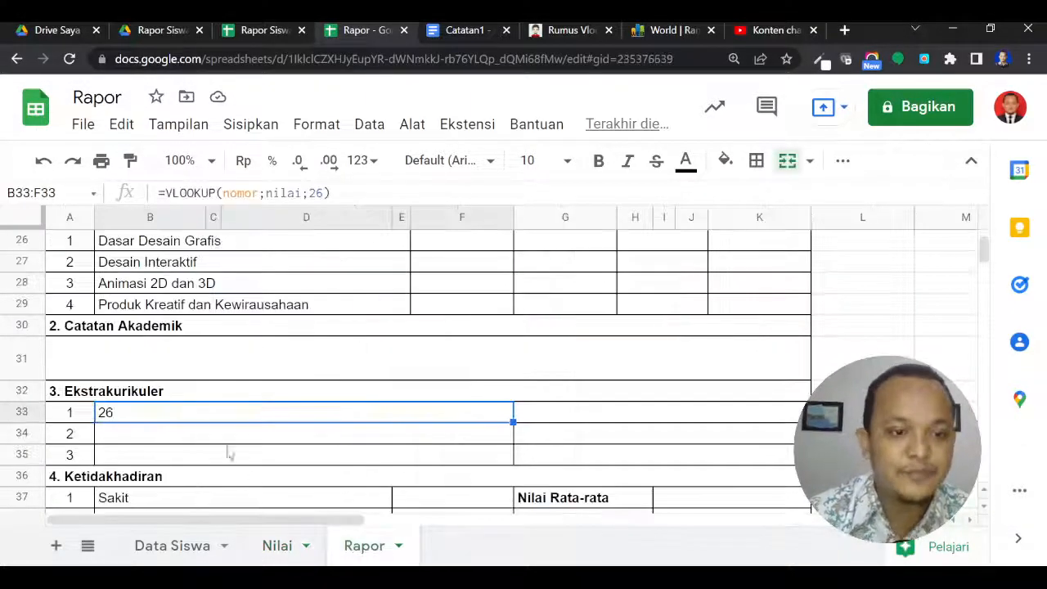
{"action": "left_click", "coordinate": [326, 192]}
{"action": "key", "text": "BackSpace"}
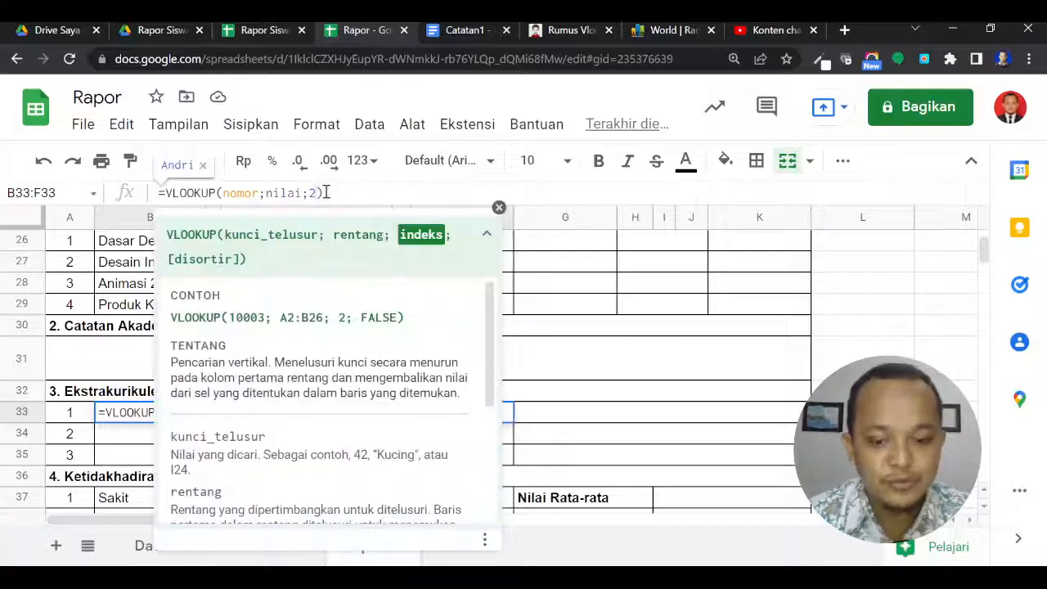
{"action": "type", "text": "7"}
{"action": "key", "text": "Return"}
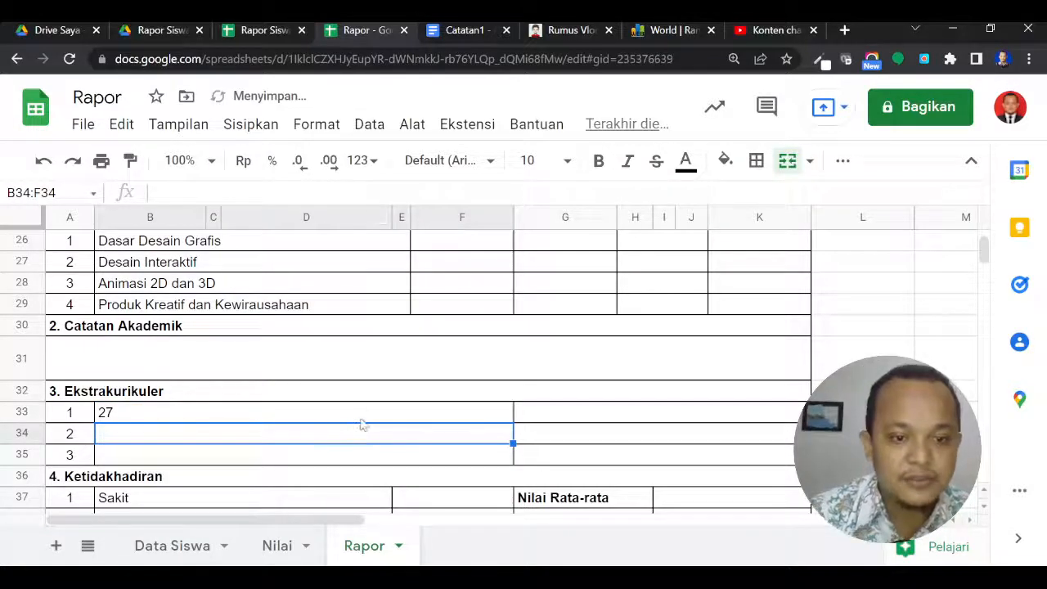
Step: Copy the VLOOKUP formula from B33 into G33 and set its column index to 28
{"action": "left_click", "coordinate": [359, 414]}
{"action": "left_click_drag", "start_coordinate": [512, 422], "coordinate": [574, 429]}
{"action": "left_click", "coordinate": [574, 428]}
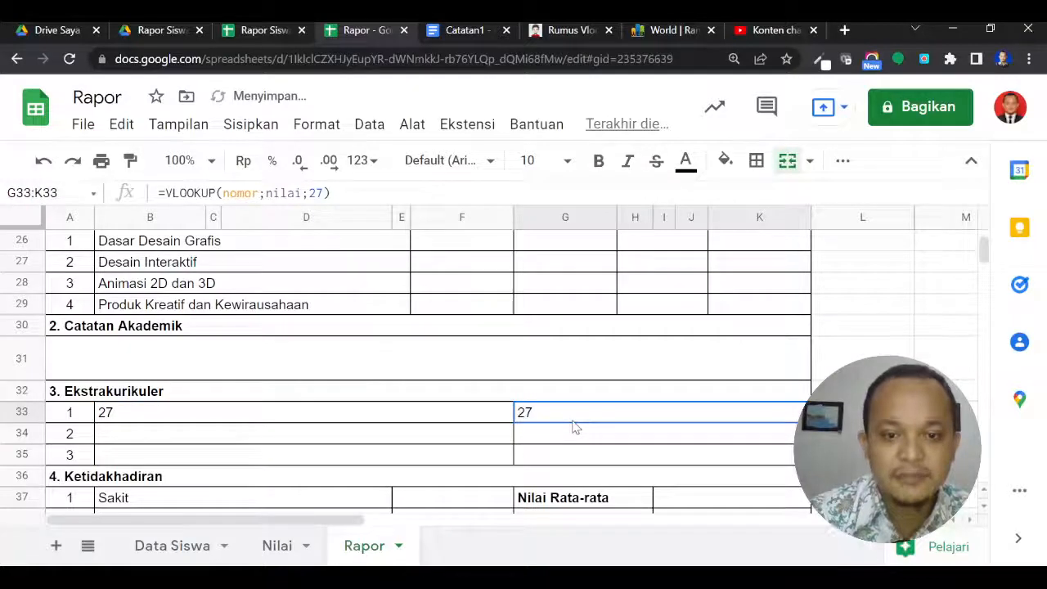
{"action": "left_click", "coordinate": [323, 193]}
{"action": "key", "text": "BackSpace"}
{"action": "key", "text": "Return"}
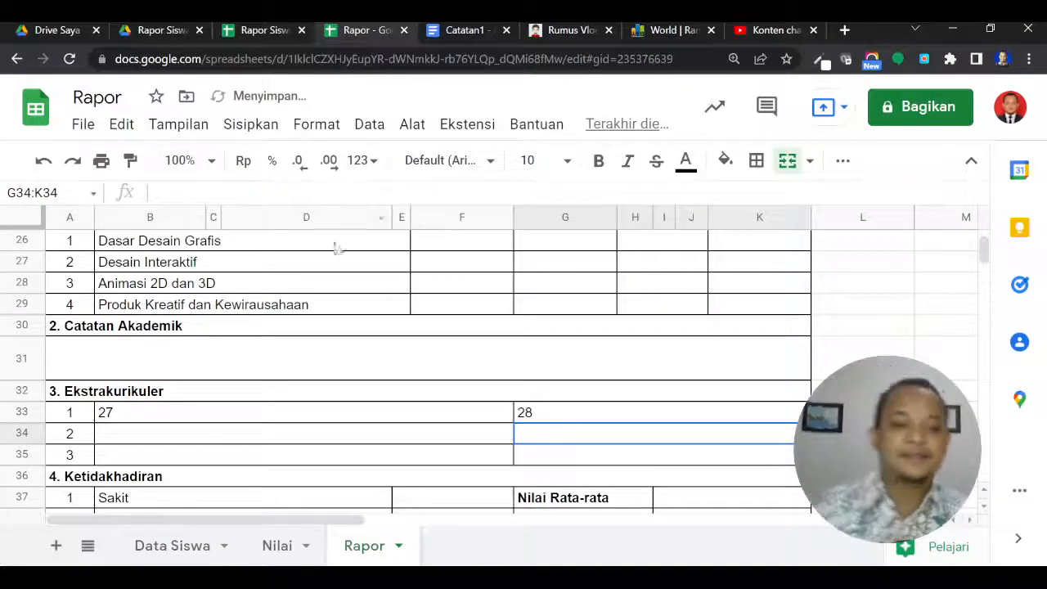
Step: Examine the column numbers in row 3 of the Nilai sheet for the Eskul, Keterangan and Ketidakhadiran columns
{"action": "left_click", "coordinate": [282, 546]}
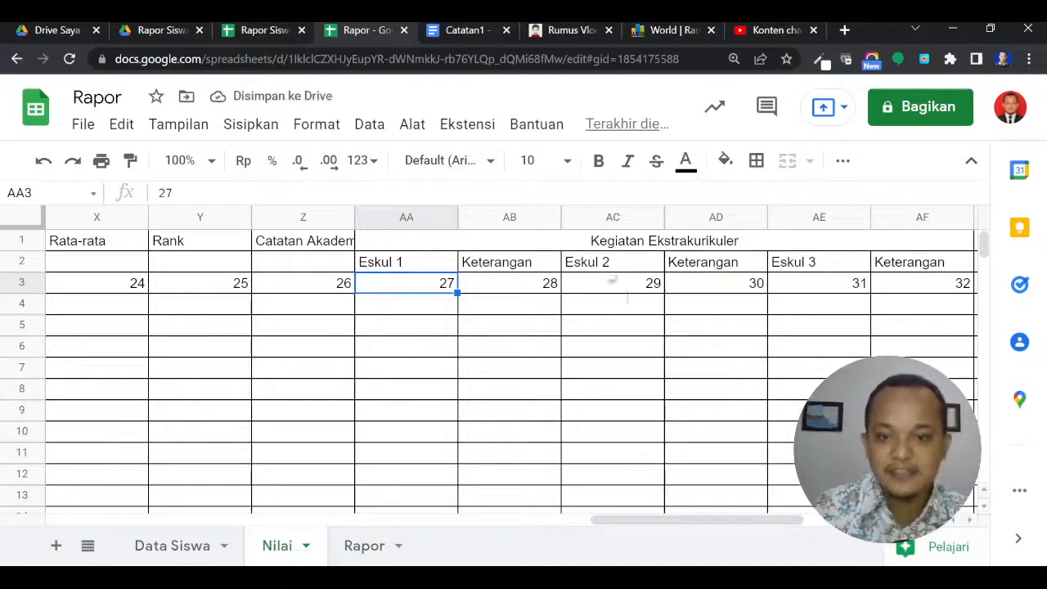
{"action": "key", "text": "Right"}
{"action": "key", "text": "Right"}
{"action": "key", "text": "Right"}
{"action": "key", "text": "Right"}
{"action": "key", "text": "Right"}
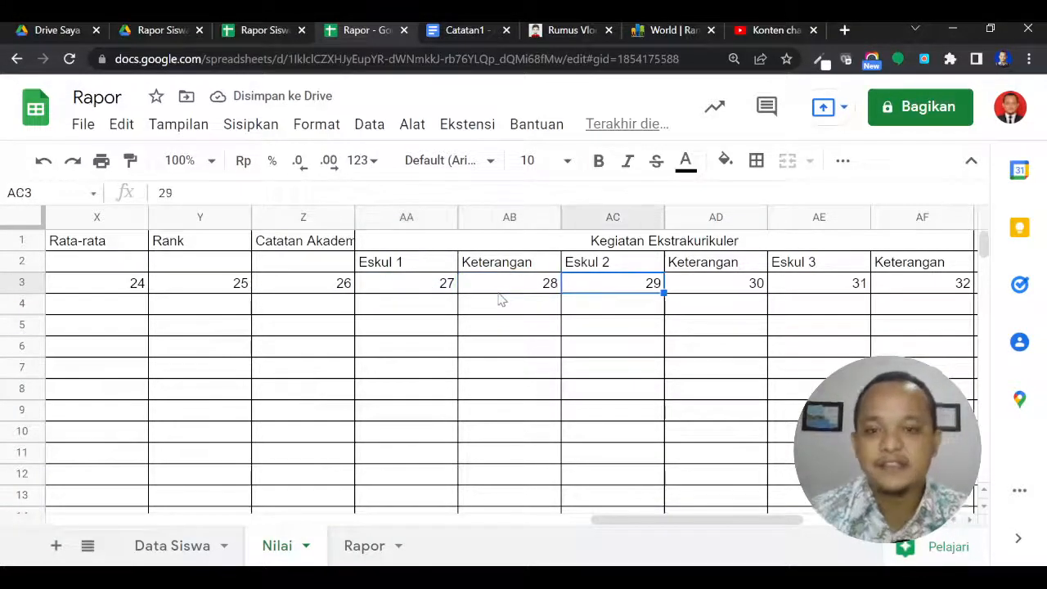
{"action": "key", "text": "Right"}
{"action": "key", "text": "Right"}
{"action": "key", "text": "Right"}
{"action": "key", "text": "Left"}
{"action": "key", "text": "Right"}
{"action": "key", "text": "Right"}
{"action": "key", "text": "Left"}
Step: Review the row 3 numbers on the Nilai sheet by selecting C3:AI3, and return to the Rapor sheet
{"action": "key", "text": "shift+Left"}
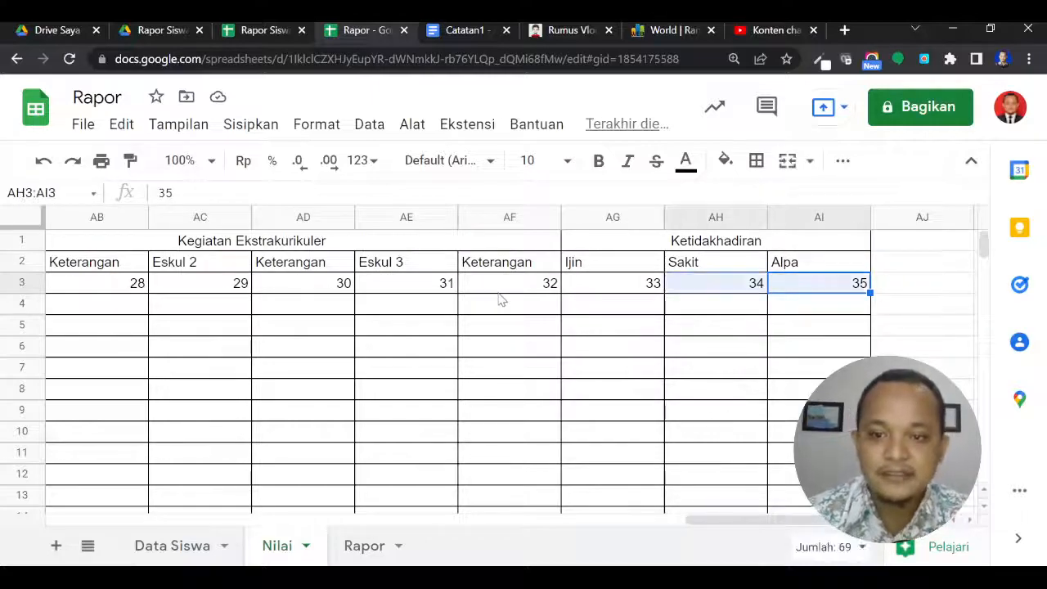
{"action": "key", "text": "shift+Left"}
{"action": "key", "text": "shift+Left"}
{"action": "key", "text": "shift+Left"}
{"action": "key", "text": "shift+Left"}
{"action": "key", "text": "shift+Left"}
{"action": "key", "text": "shift+Left"}
{"action": "key", "text": "shift+Left"}
{"action": "key", "text": "shift+Left"}
{"action": "key", "text": "shift+Left"}
{"action": "key", "text": "shift+Left"}
{"action": "key", "text": "shift+Left"}
{"action": "key", "text": "shift+Left"}
{"action": "key", "text": "shift+Left"}
{"action": "key", "text": "shift+Left"}
{"action": "key", "text": "shift+Left"}
{"action": "key", "text": "shift+Left"}
{"action": "key", "text": "shift+Left"}
{"action": "key", "text": "shift+Left"}
{"action": "key", "text": "shift+Left"}
{"action": "key", "text": "shift+Left"}
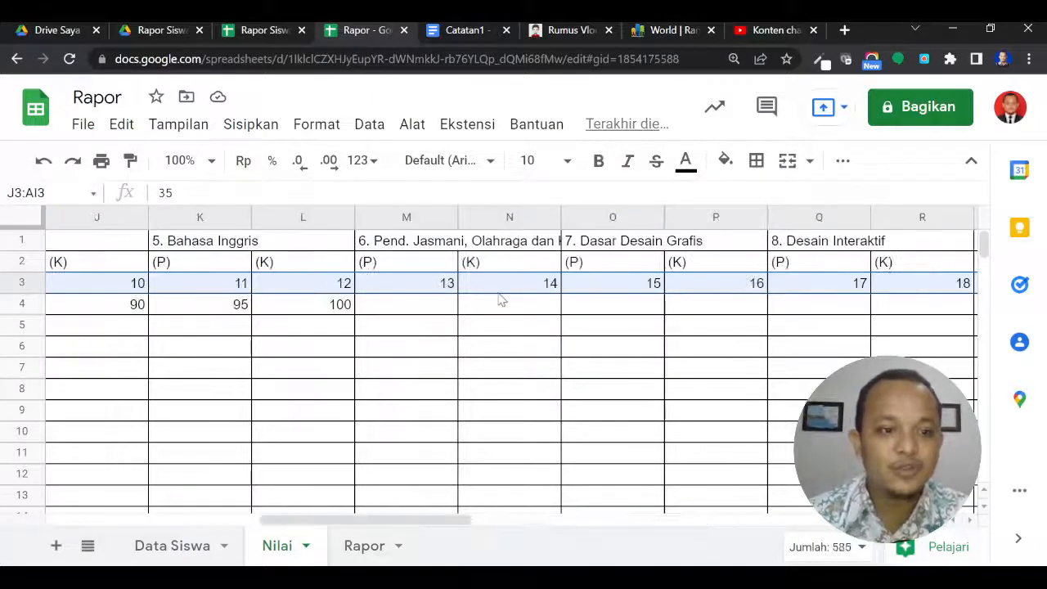
{"action": "key", "text": "shift+Left"}
{"action": "key", "text": "shift+Left"}
{"action": "key", "text": "shift+Left"}
{"action": "key", "text": "shift+Left"}
{"action": "key", "text": "shift+Left"}
{"action": "key", "text": "shift+Left"}
{"action": "key", "text": "shift+Left"}
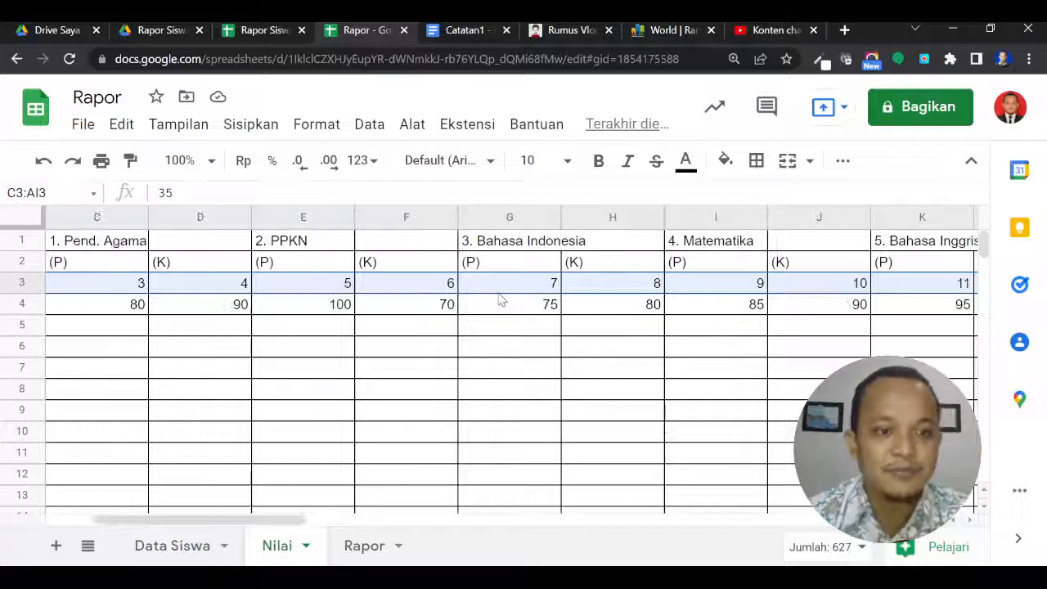
{"action": "key", "text": "shift+Left"}
{"action": "key", "text": "shift+Left"}
{"action": "key", "text": "shift+Right"}
{"action": "key", "text": "shift+Right"}
{"action": "key", "text": "shift+Right"}
{"action": "key", "text": "shift+Left"}
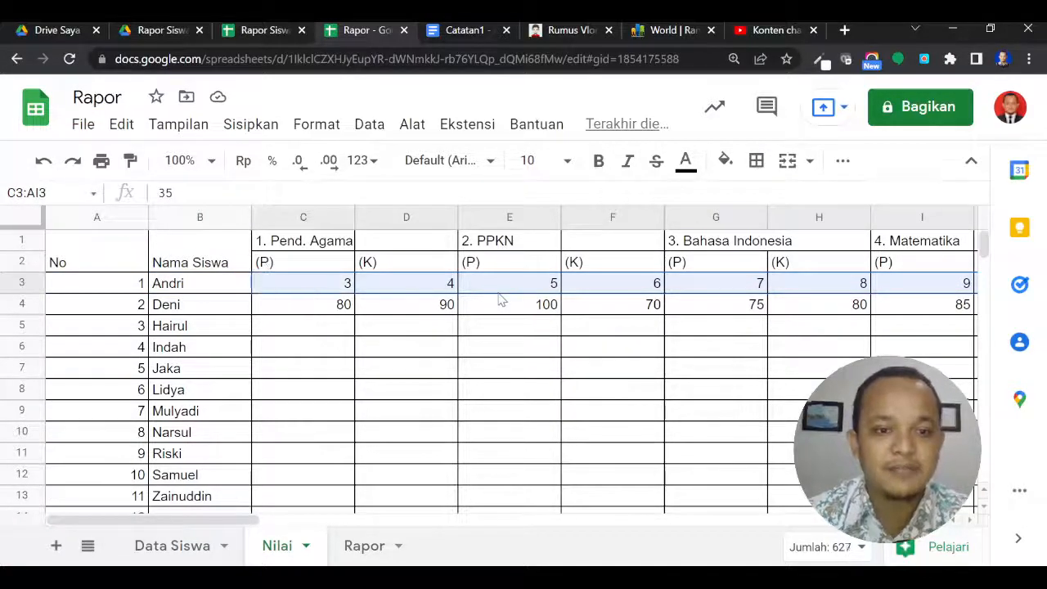
{"action": "key", "text": "Right"}
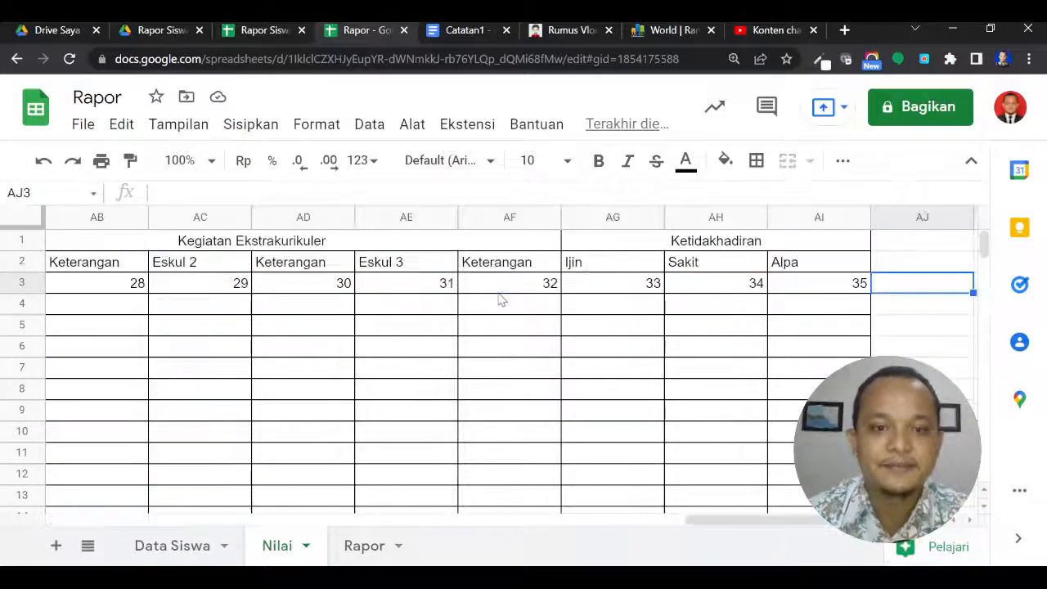
{"action": "key", "text": "alt+Tab"}
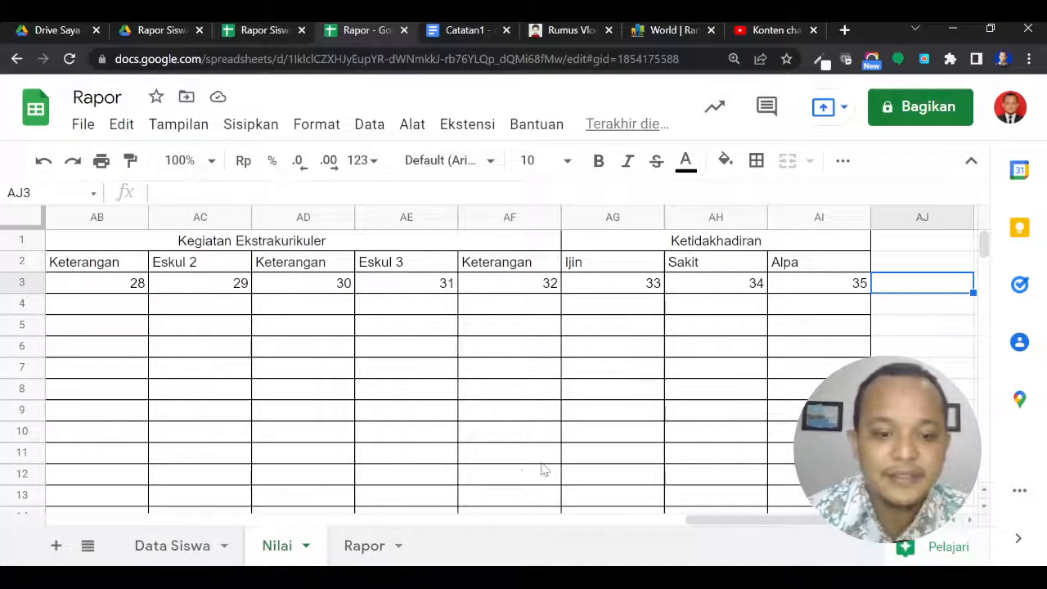
{"action": "left_click", "coordinate": [365, 548]}
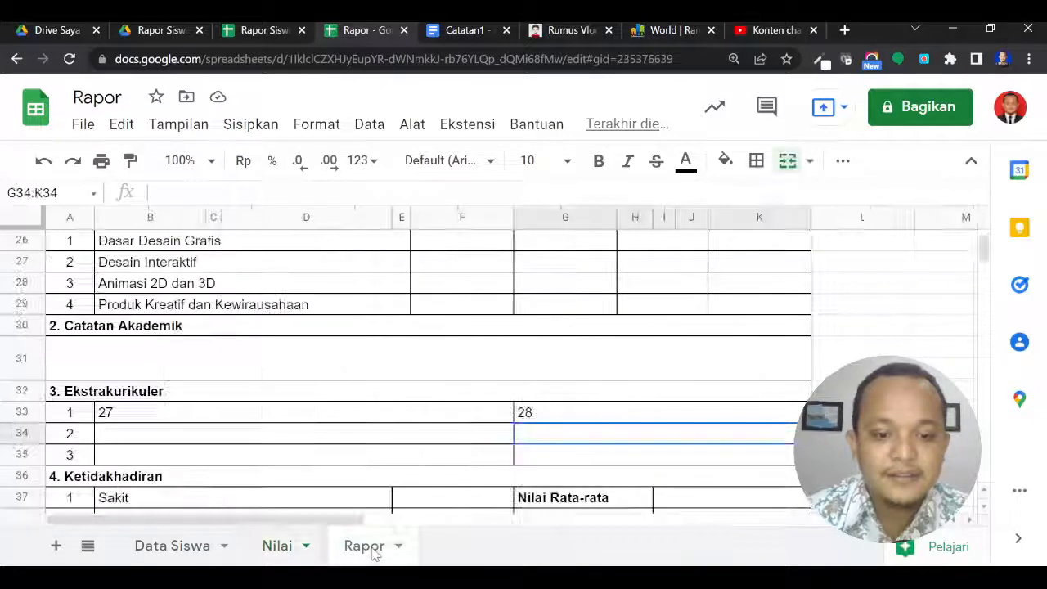
Step: Review the Rapor sheet from the student details through the scores in F17:G21, the Kompetensi Keahlian rows, Ekstrakurikuler and Ketidakhadiran sections
{"action": "scroll", "coordinate": [499, 434], "scroll_direction": "down", "scroll_amount": 4}
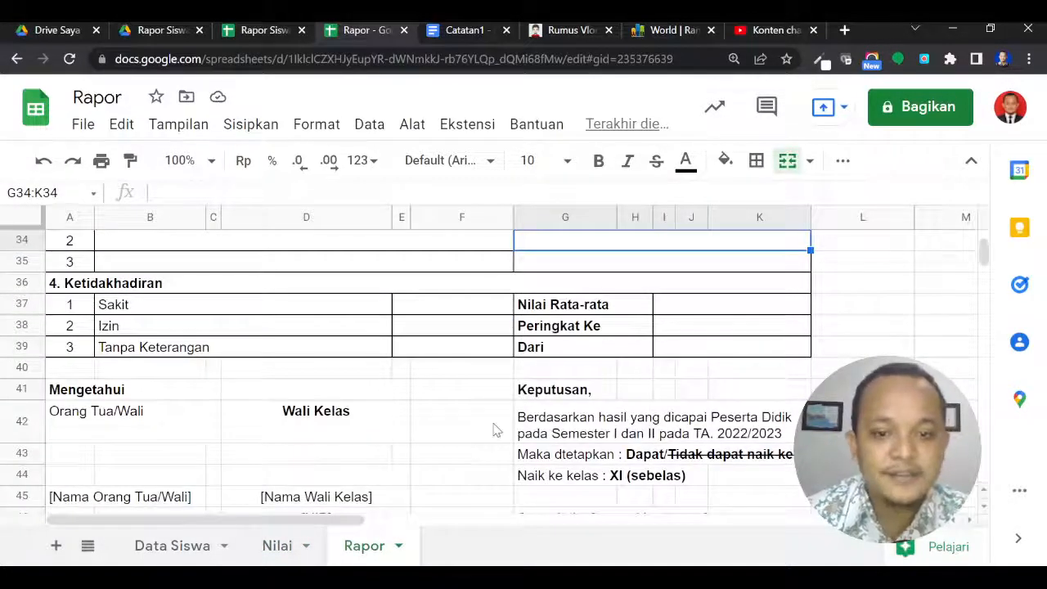
{"action": "scroll", "coordinate": [493, 430], "scroll_direction": "up", "scroll_amount": 4}
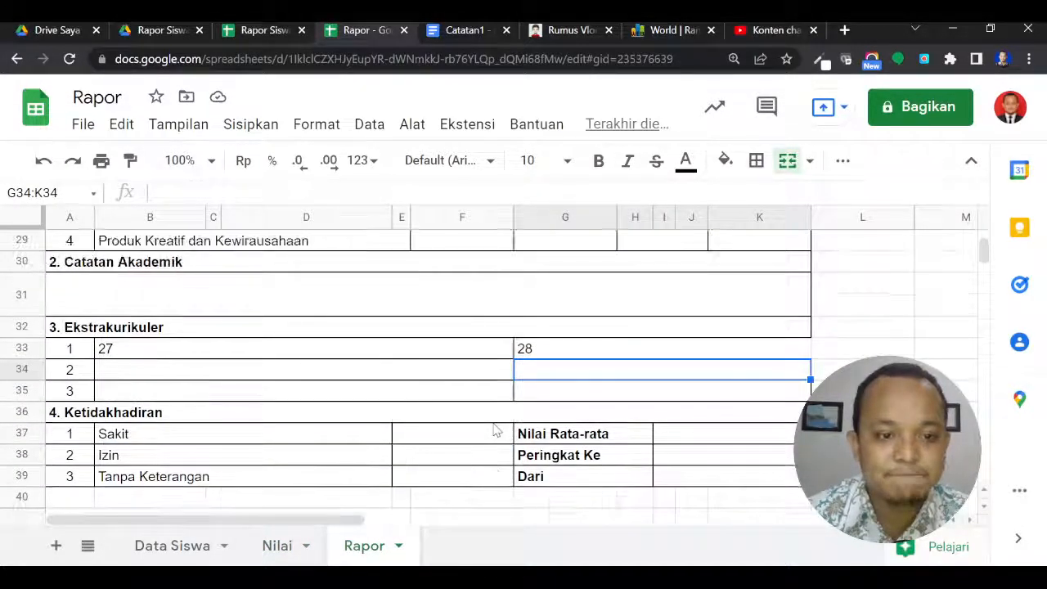
{"action": "scroll", "coordinate": [494, 442], "scroll_direction": "up", "scroll_amount": 8}
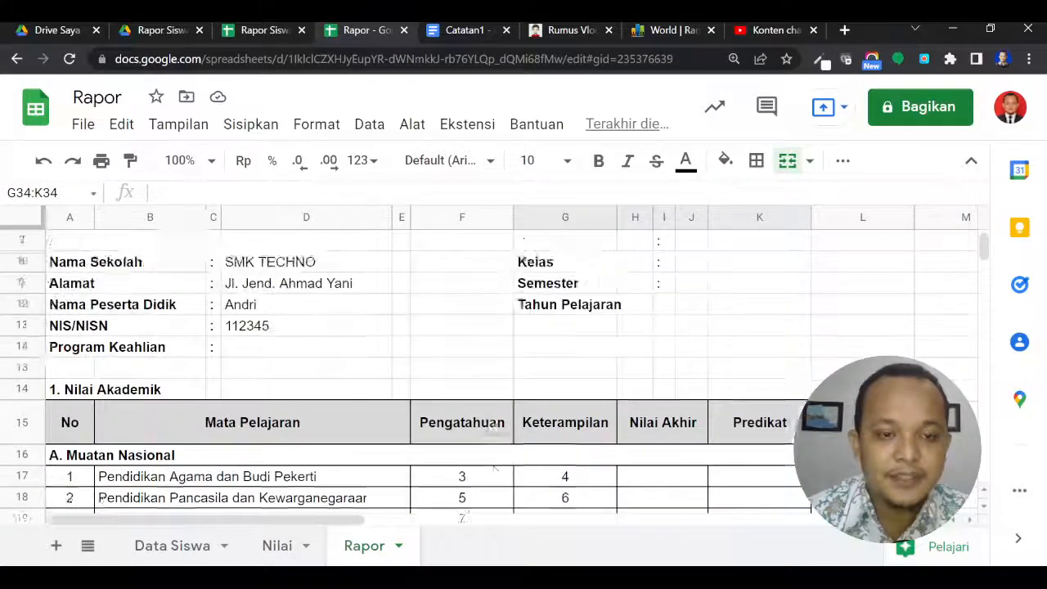
{"action": "scroll", "coordinate": [495, 429], "scroll_direction": "down", "scroll_amount": 6}
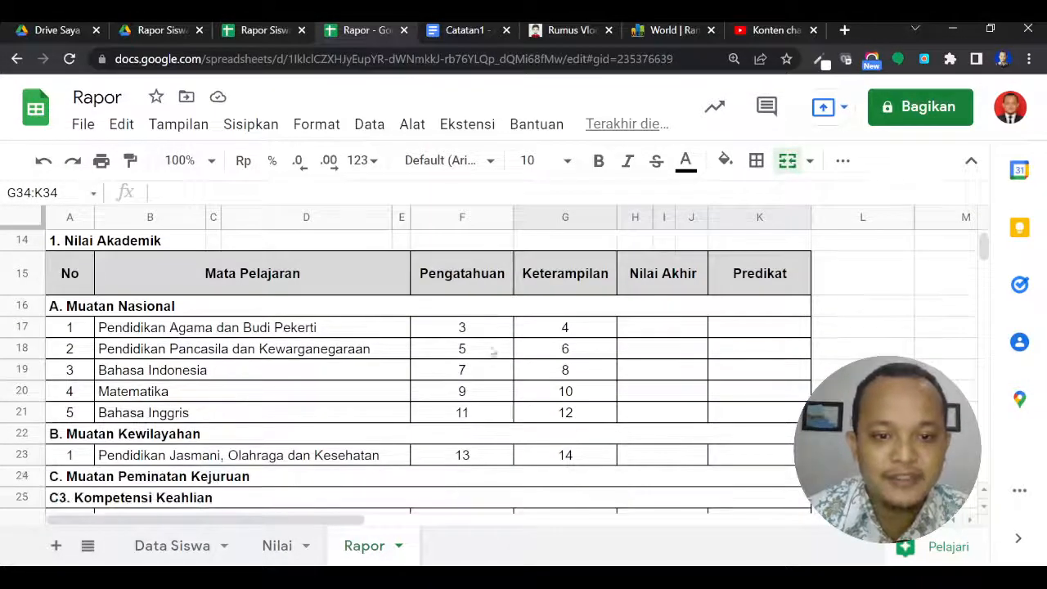
{"action": "left_click", "coordinate": [483, 332]}
{"action": "left_click_drag", "start_coordinate": [484, 335], "coordinate": [532, 414]}
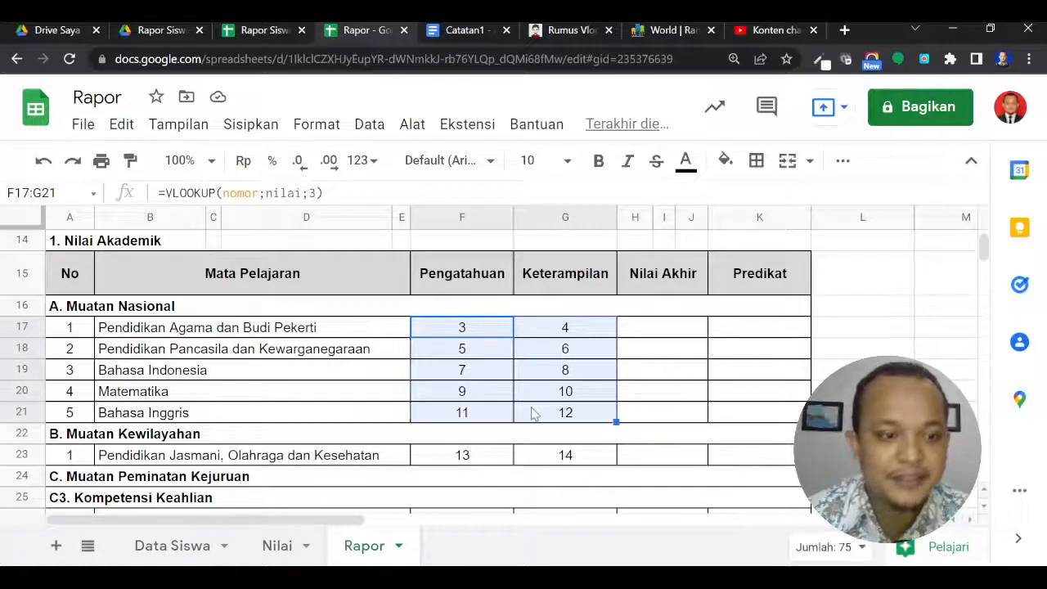
{"action": "scroll", "coordinate": [533, 413], "scroll_direction": "down", "scroll_amount": 4}
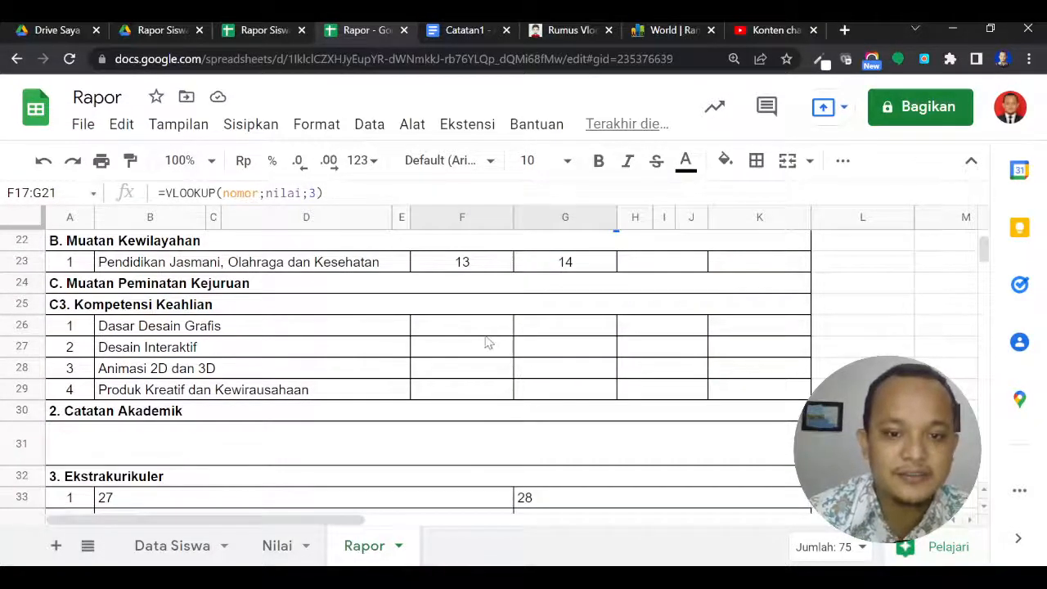
{"action": "left_click", "coordinate": [480, 332]}
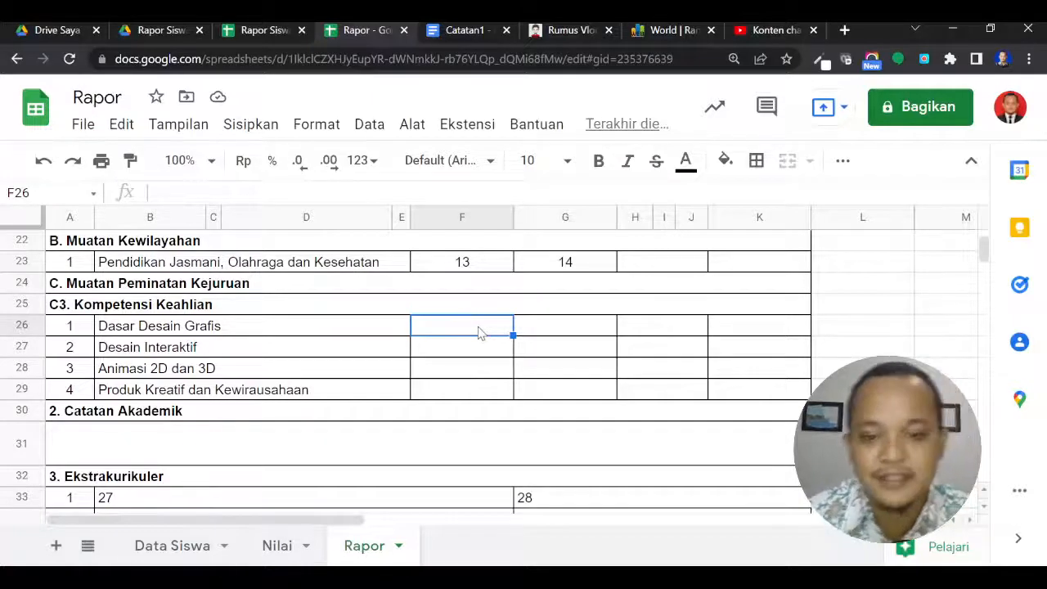
{"action": "scroll", "coordinate": [480, 332], "scroll_direction": "down", "scroll_amount": 6}
{"action": "scroll", "coordinate": [577, 420], "scroll_direction": "up", "scroll_amount": 13}
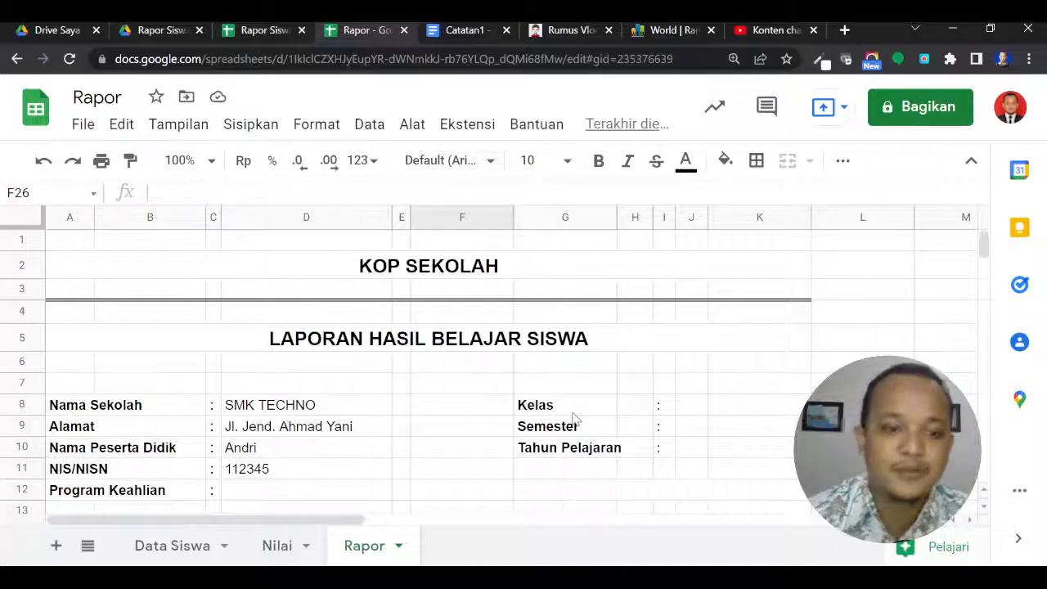
{"action": "left_click", "coordinate": [464, 393]}
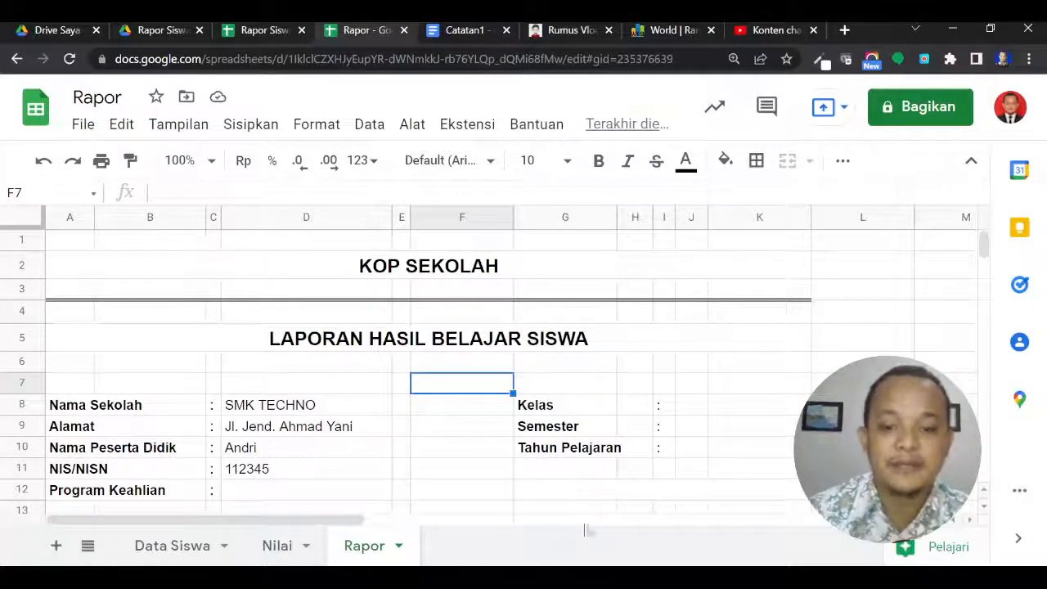
{"action": "left_click", "coordinate": [605, 577]}
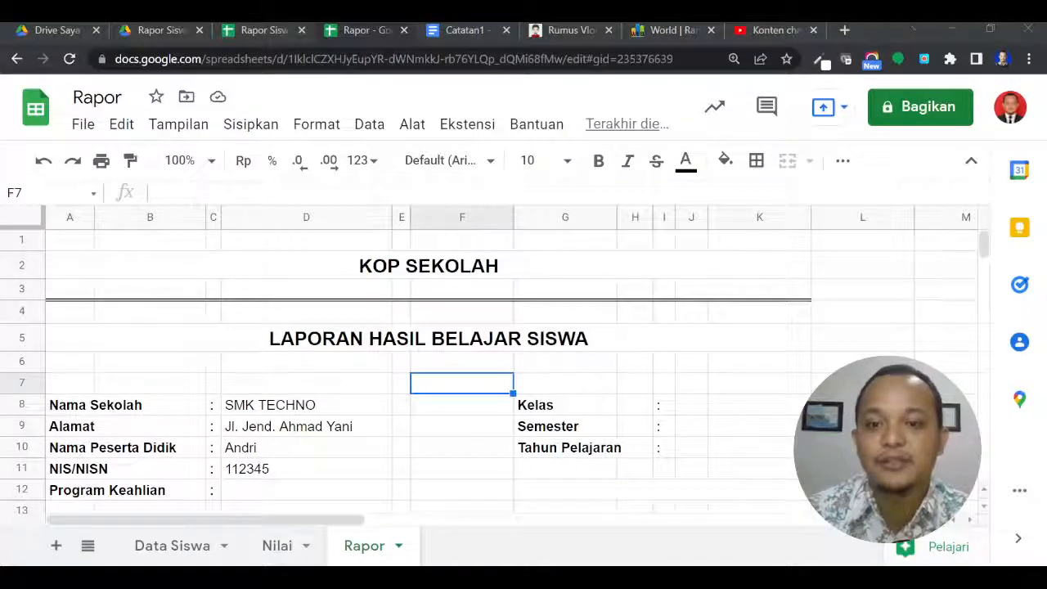